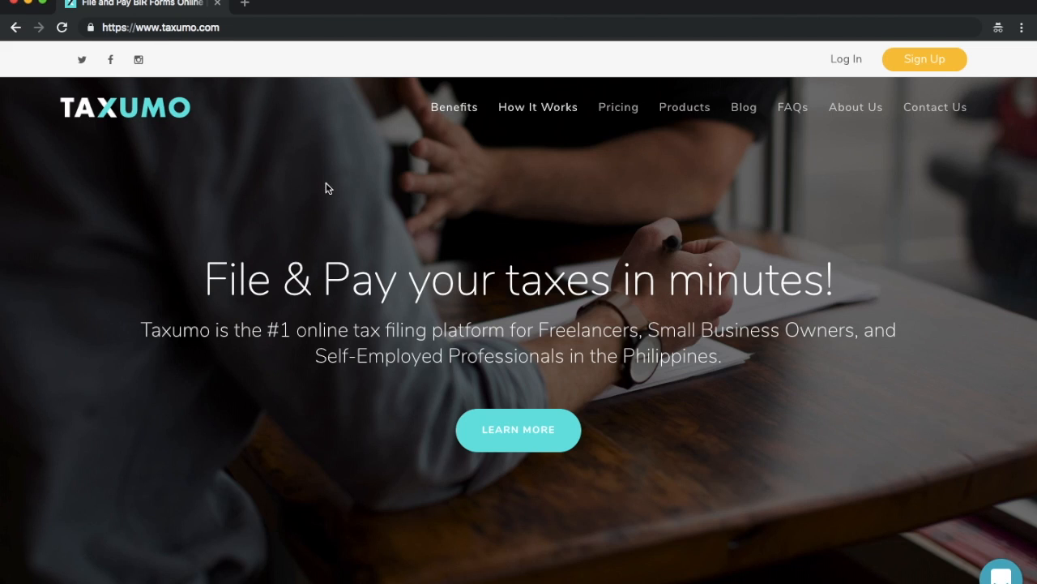
Step: Open the Taxumo sign-up form and enter the account's e-mail address to request a verification code
click(925, 60)
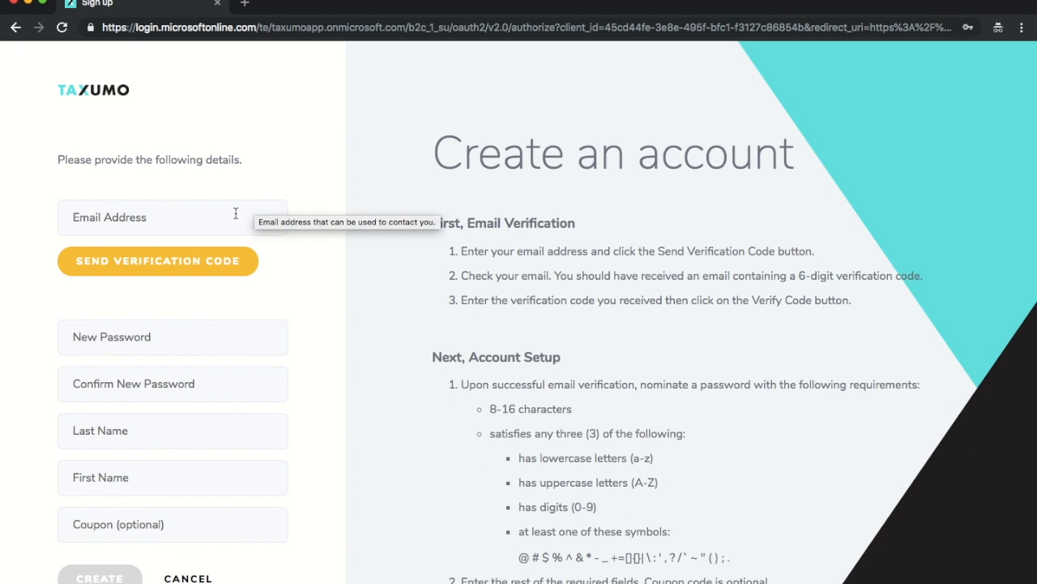
click(228, 220)
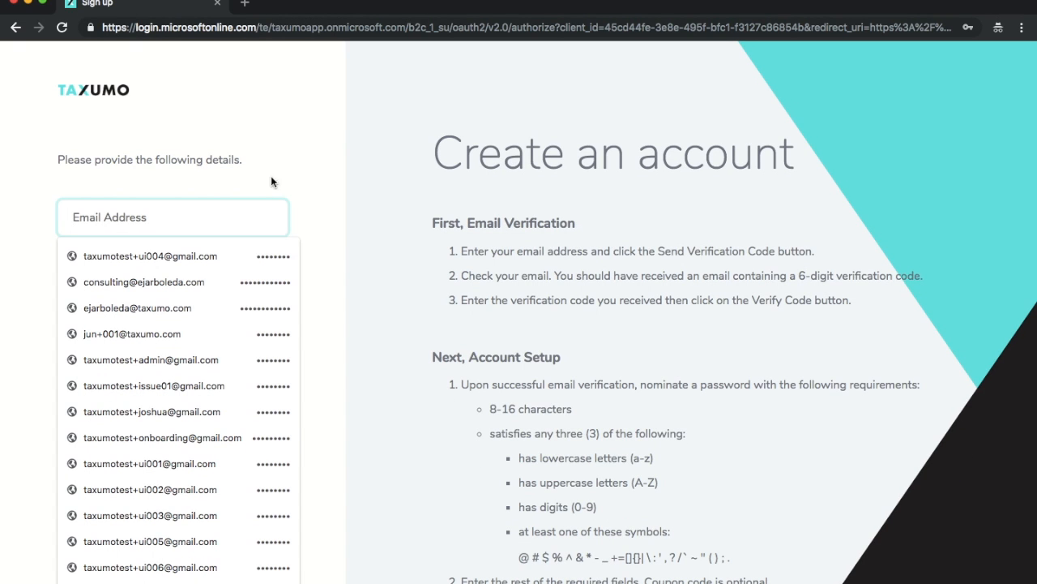
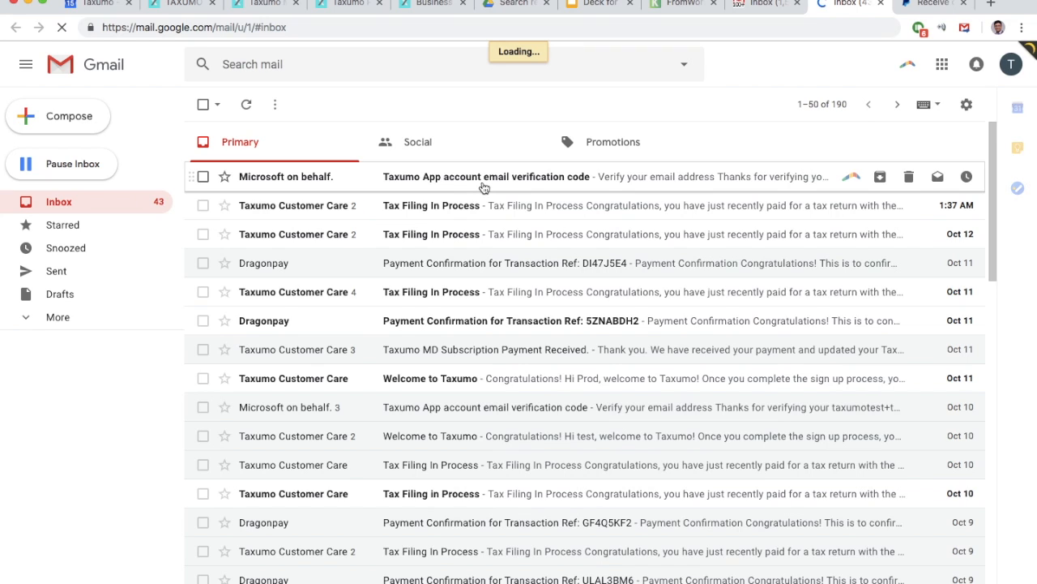
Step: Copy the verification code from the Taxumo message in Gmail and submit it in the Taxumo sign-up form
click(484, 187)
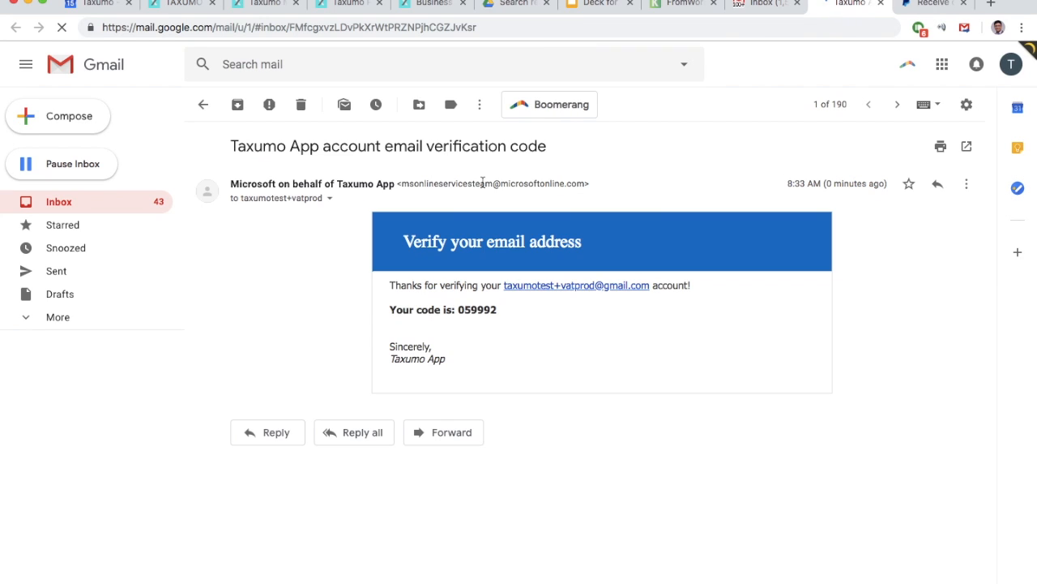
double_click(478, 309)
key(super+grave)
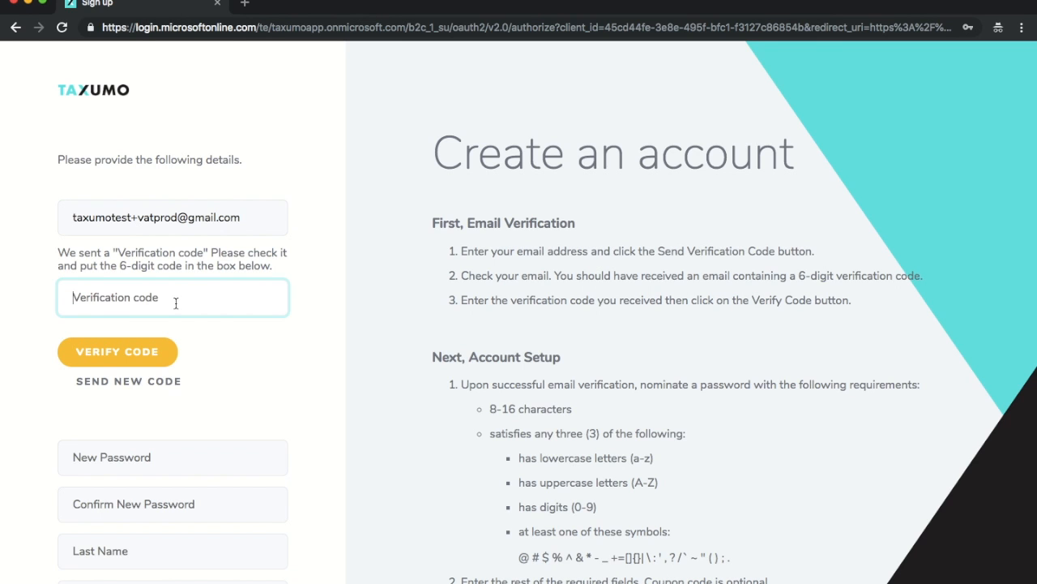
key(super+v)
click(159, 356)
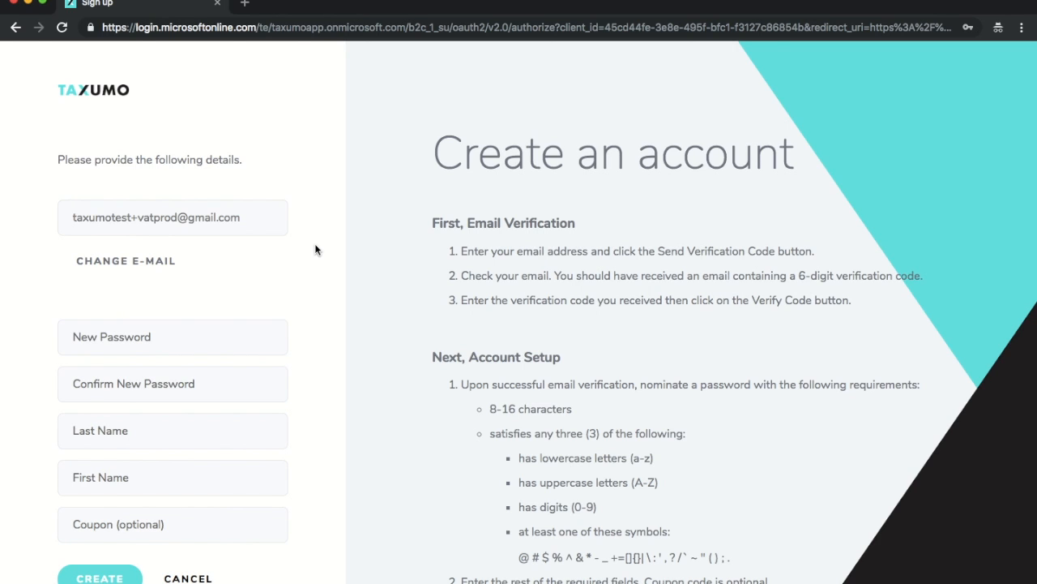
Step: Enter the new account password and repeat it in the confirmation field
click(163, 346)
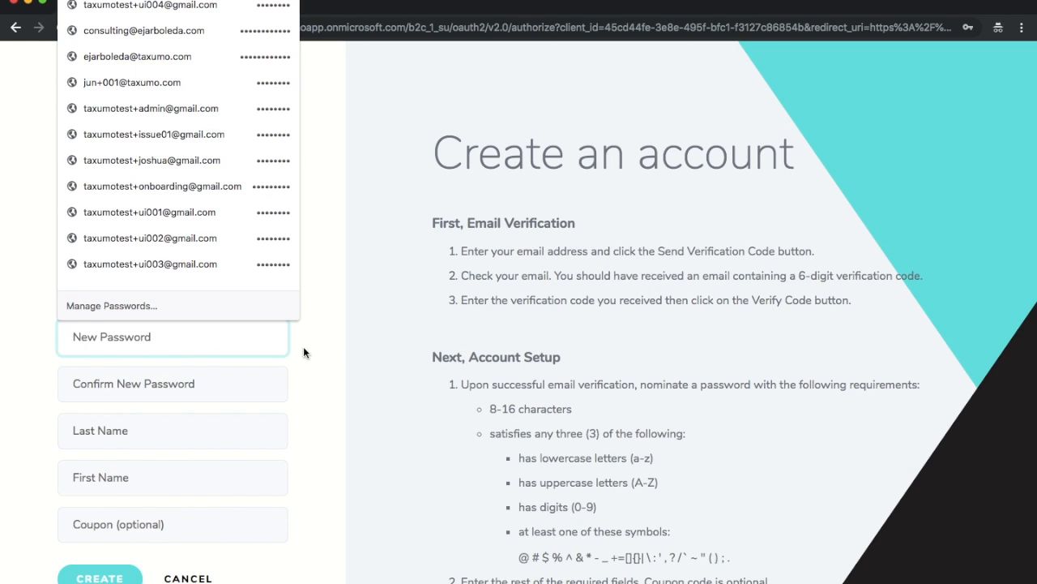
click(325, 349)
click(234, 346)
text(••••)
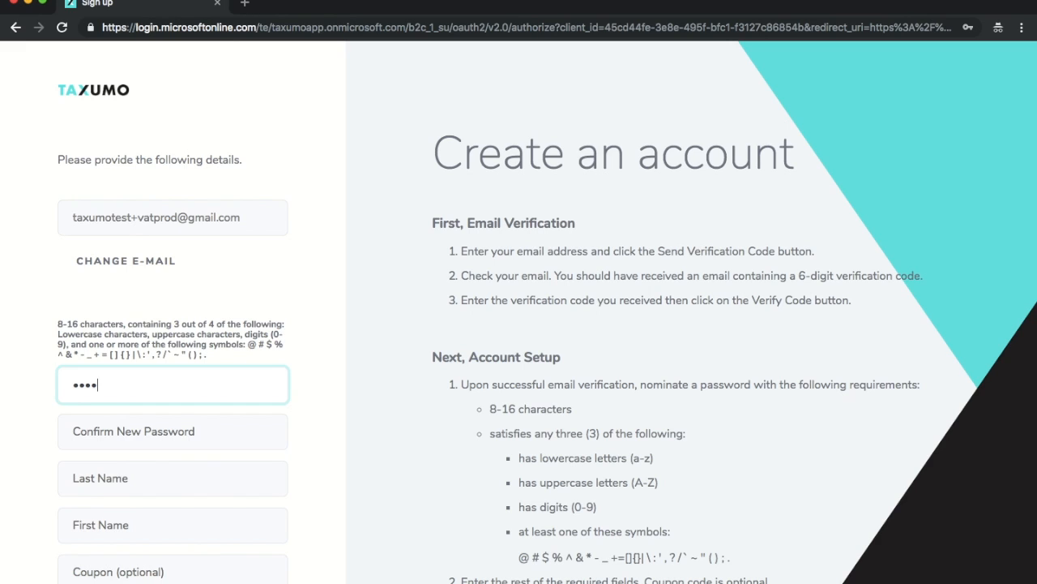
key(super+a)
text(•••••••••)
key(Tab)
text(•••••••••)
key(Tab)
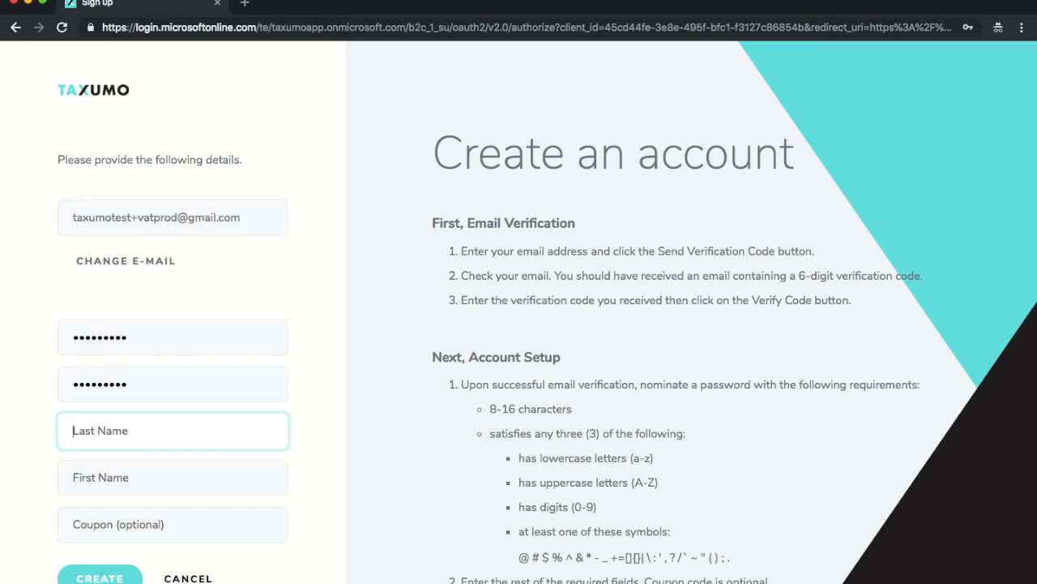
Step: Fill in the account holder's last and first names, leave the coupon blank, and create the account
text(De La Vat)
key(Tab)
text(V)
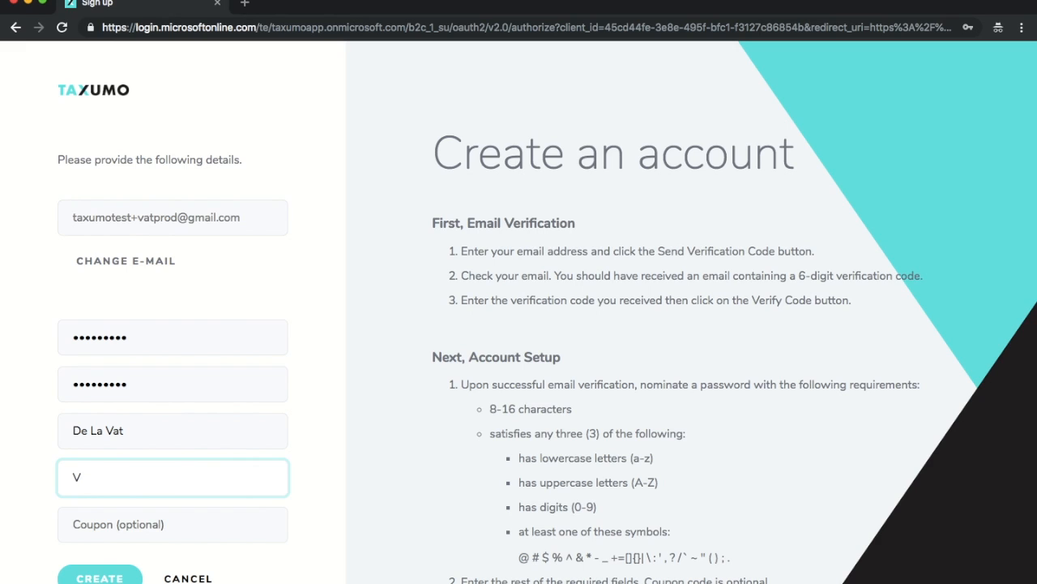
text(at)
click(118, 527)
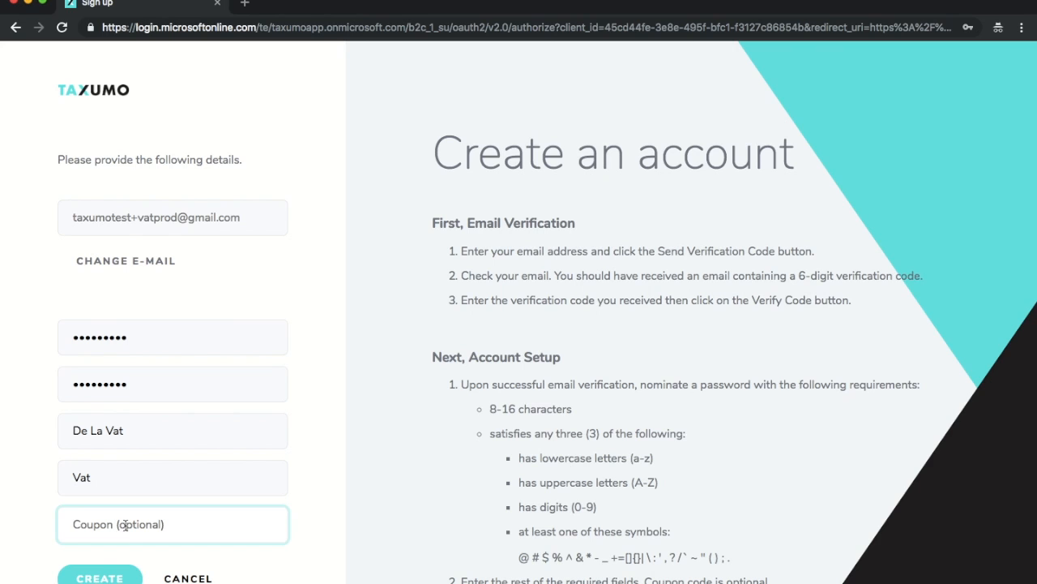
click(111, 580)
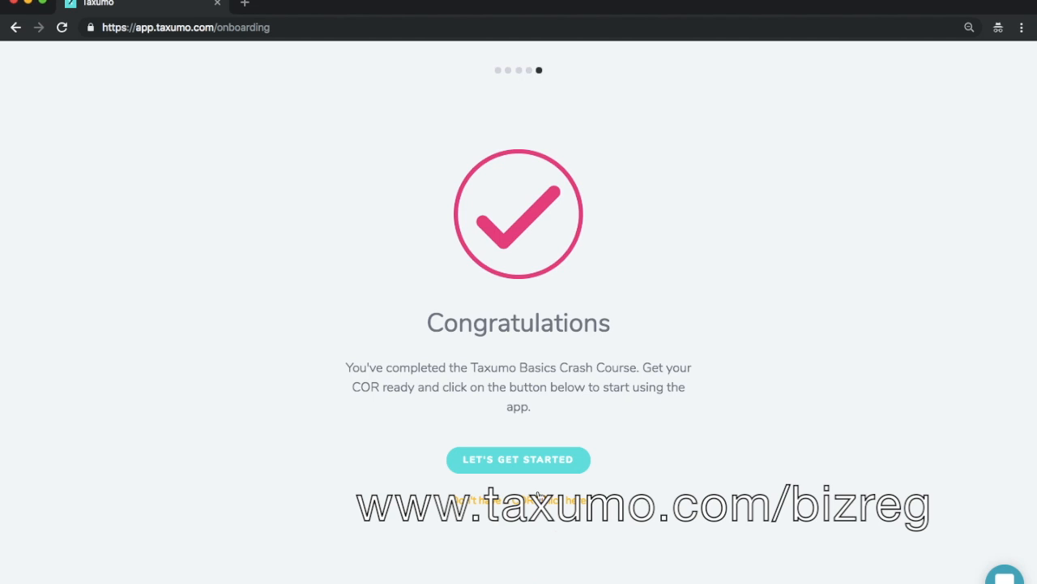
Step: Start the company setup and enter the taxpayer's name, prefixed with TEST, and the tax identification number
click(545, 460)
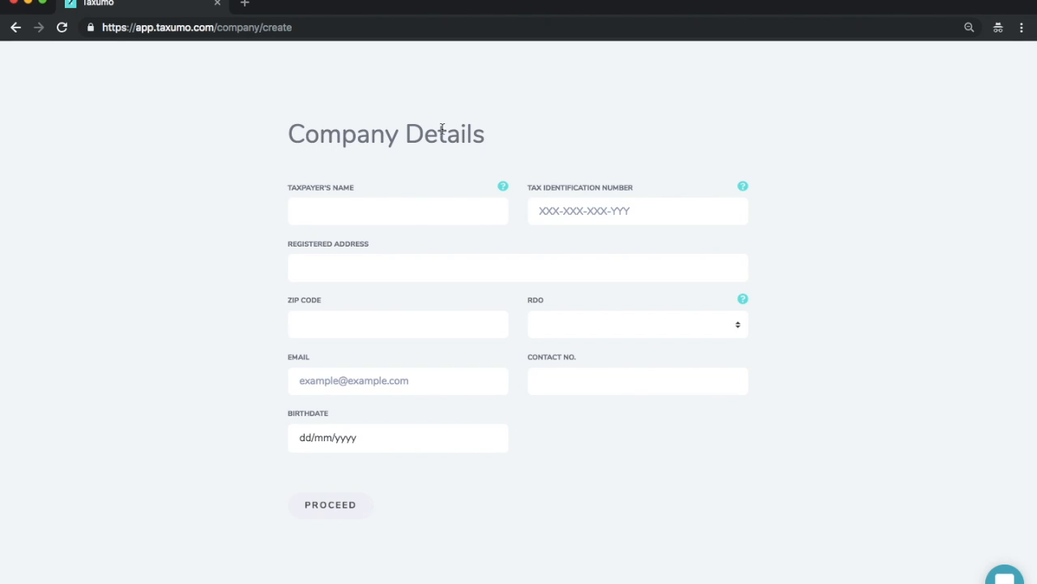
click(410, 209)
text(Vat)
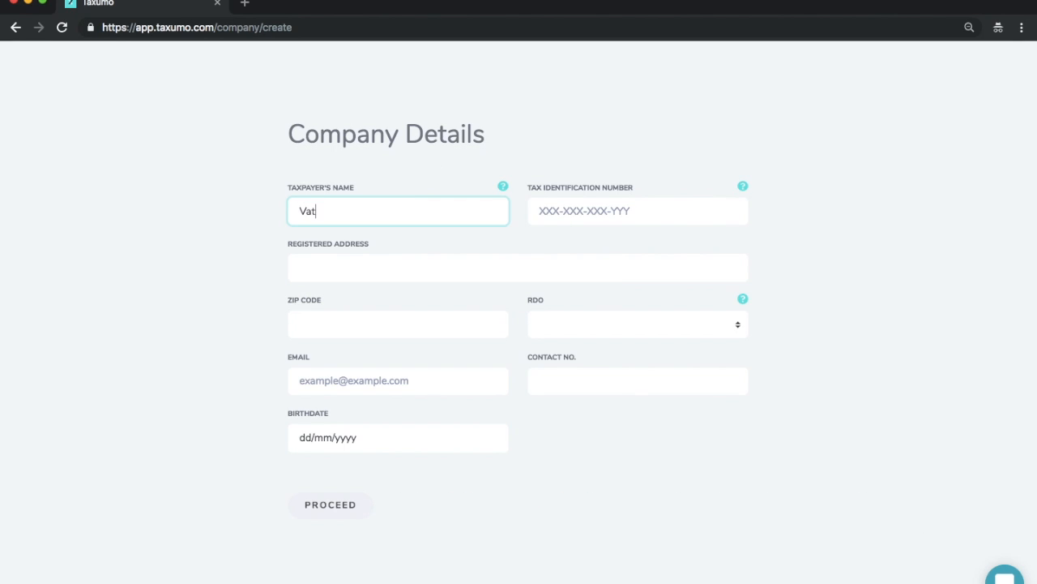
text( de la Vat)
click(300, 210)
text(TEST)
key(End)
key(Tab)
text(000-111-222-000)
Step: Enter the registered address and ZIP code, and set the RDO to 044 Taguig, Pateros
key(Tab)
text(12F The Trade & Financial Tower, 32nd St cor 7th Ave, BGC, Taguig)
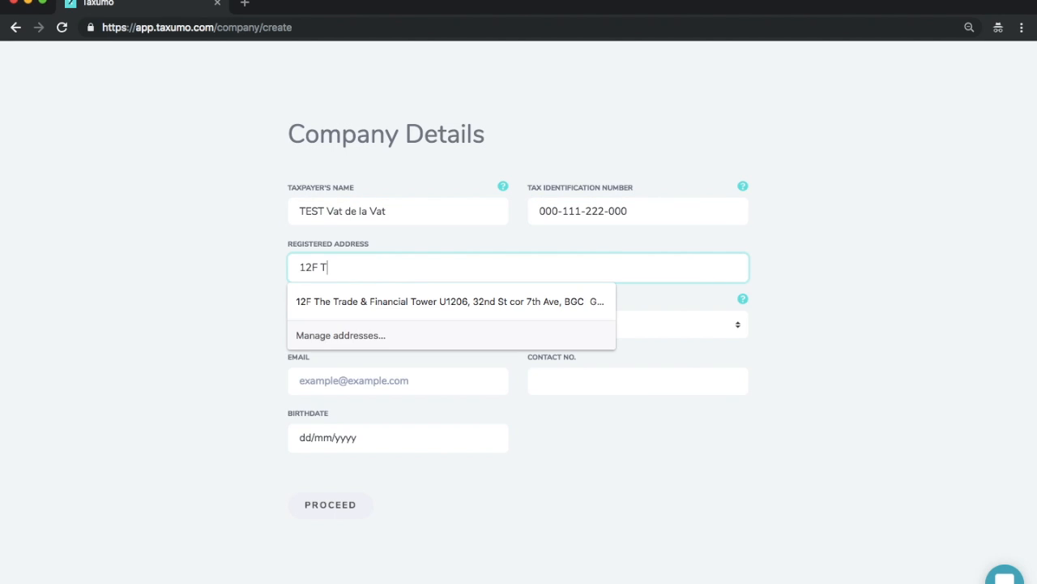
key(Tab)
text(1634)
key(Tab)
text(044 Taguig, Pateros)
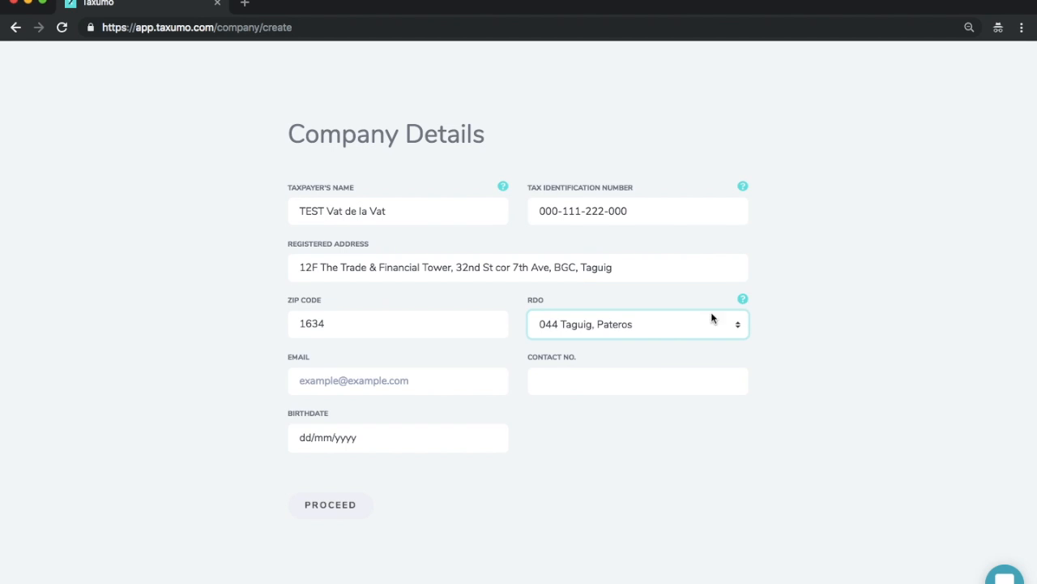
click(384, 374)
click(758, 307)
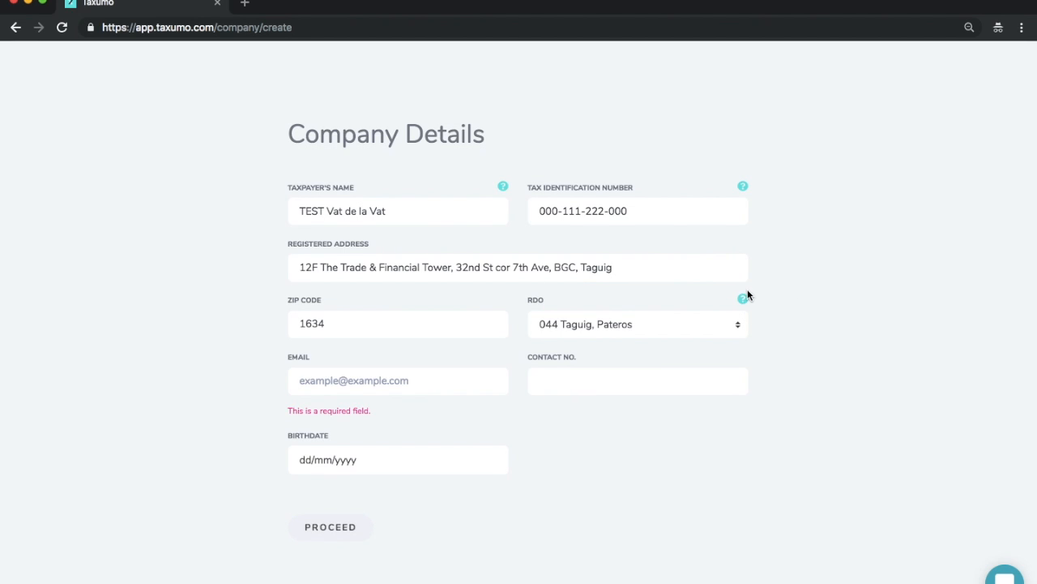
mouse_move(747, 301)
mouse_move(503, 188)
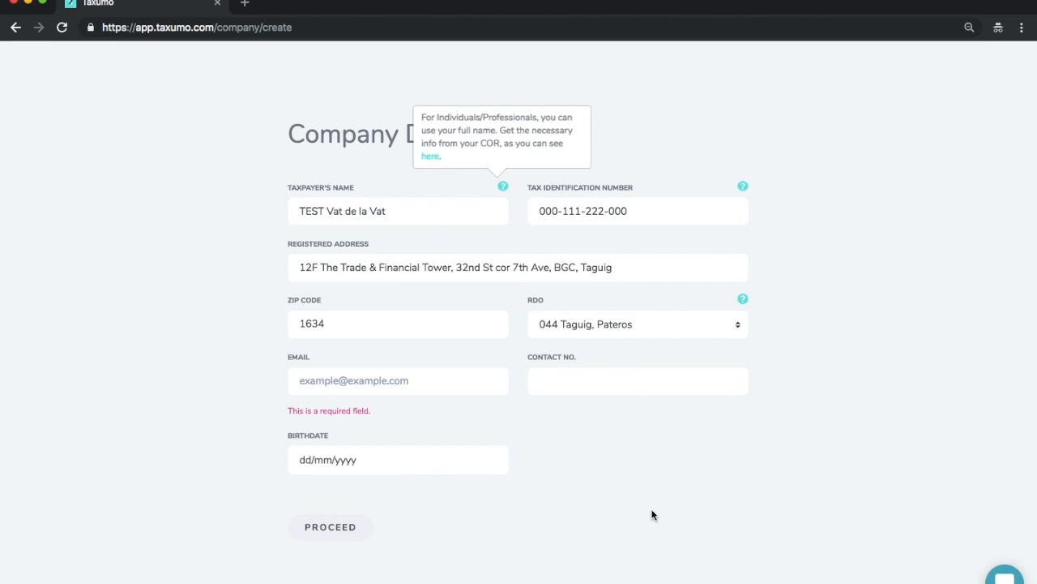
Step: Fill in the company's e-mail address and contact number, separating the number's groups with hyphens
click(359, 375)
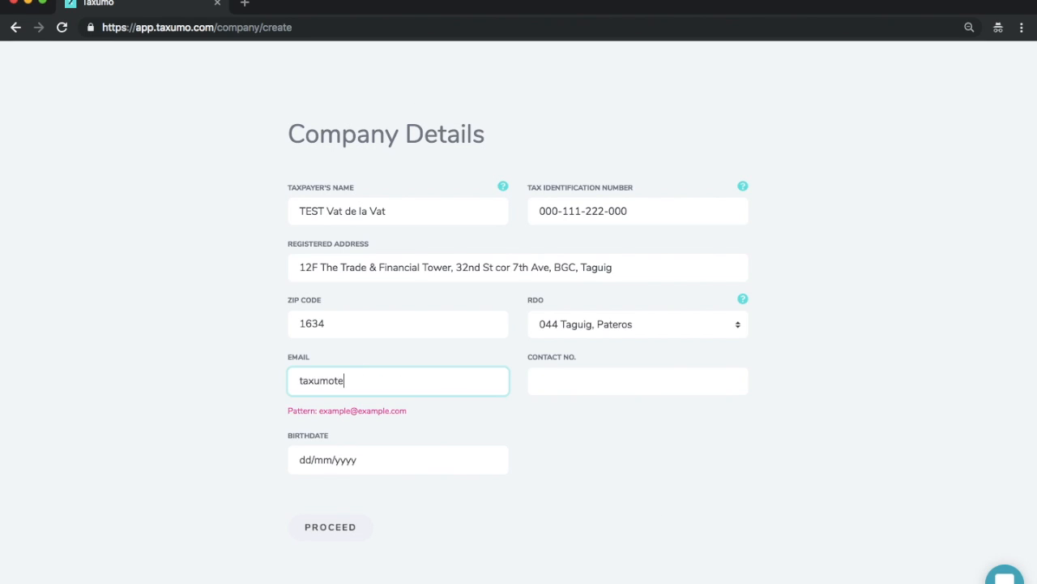
key(Tab)
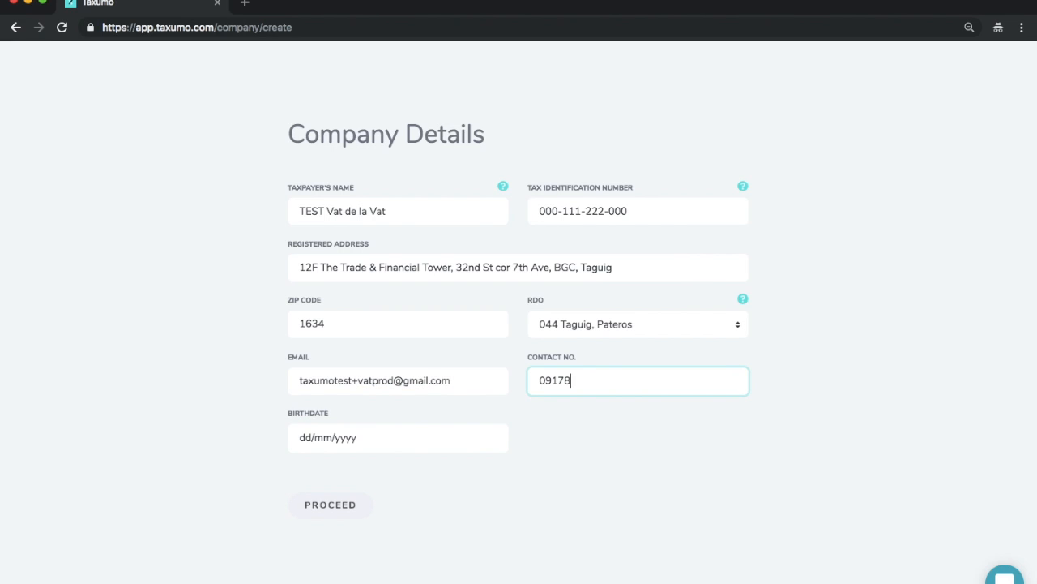
key(Tab)
click(570, 386)
text(-)
key(Right)
key(Right)
key(Right)
text(-)
Step: Enter the taxpayer's birthdate and proceed to the business profile
click(385, 445)
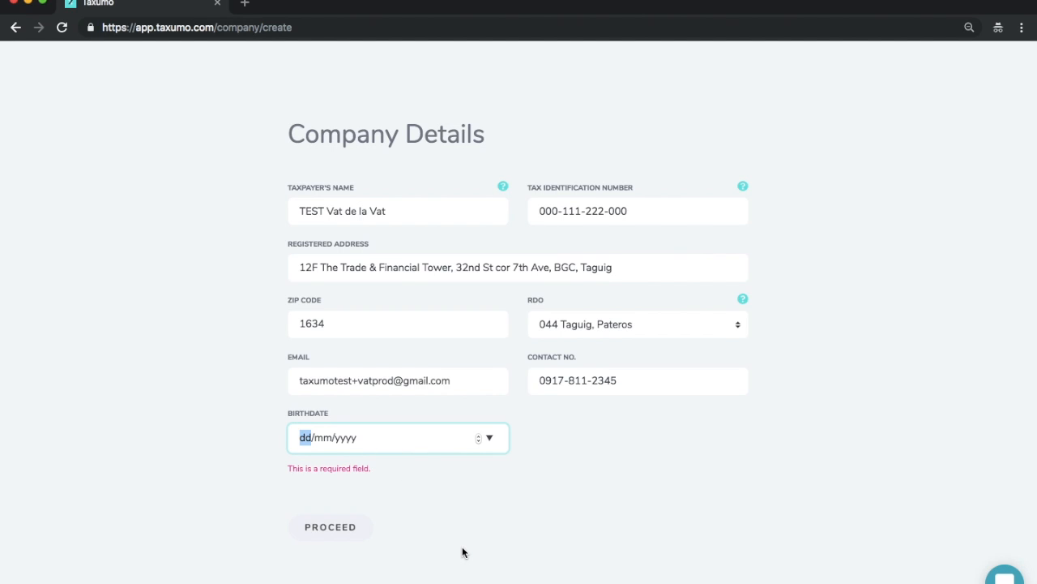
text(20091990)
click(351, 506)
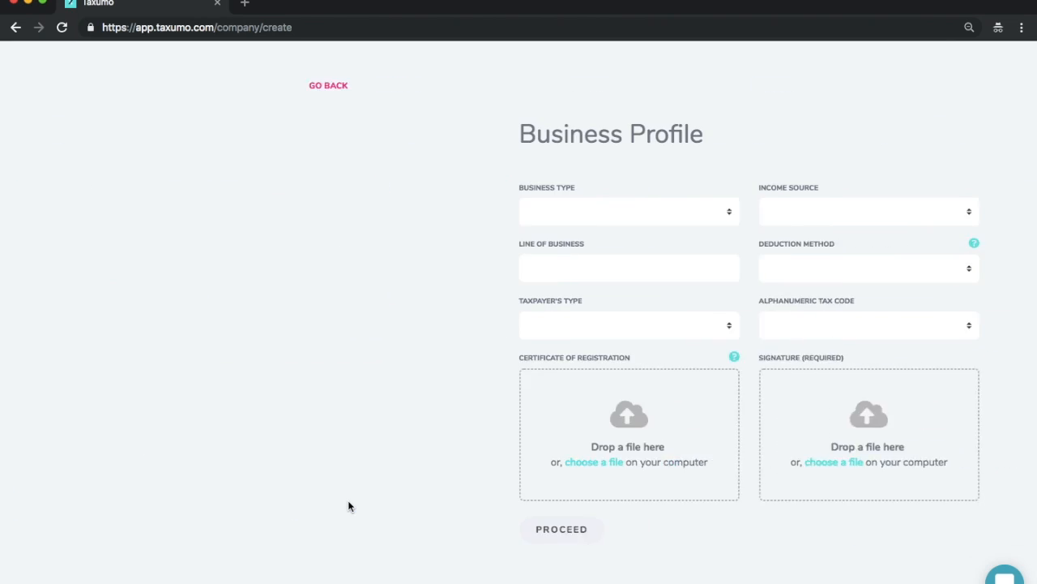
Step: Set the business type to Services and the income source to Solely from business
click(454, 216)
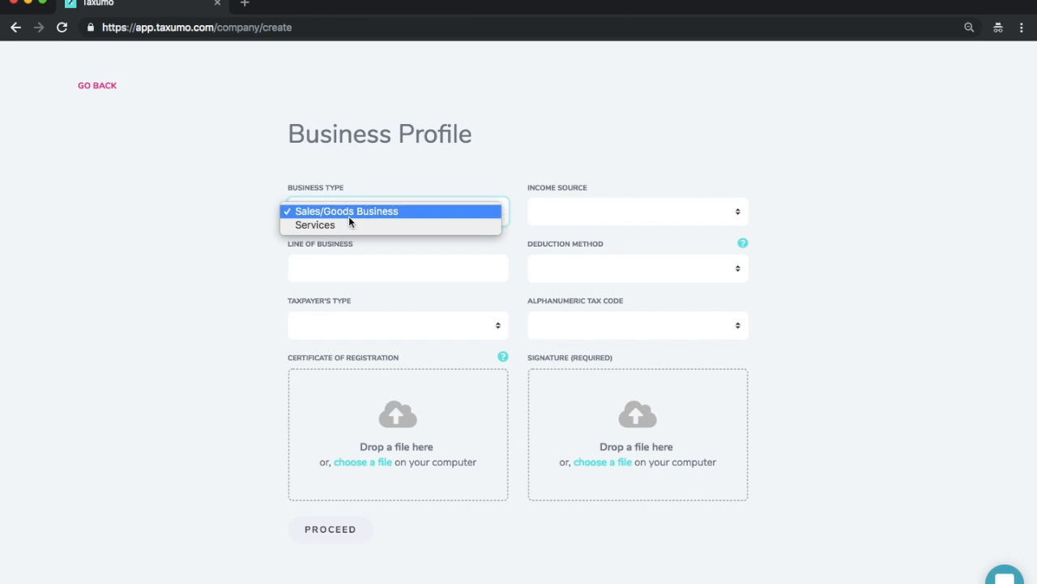
click(390, 224)
click(591, 203)
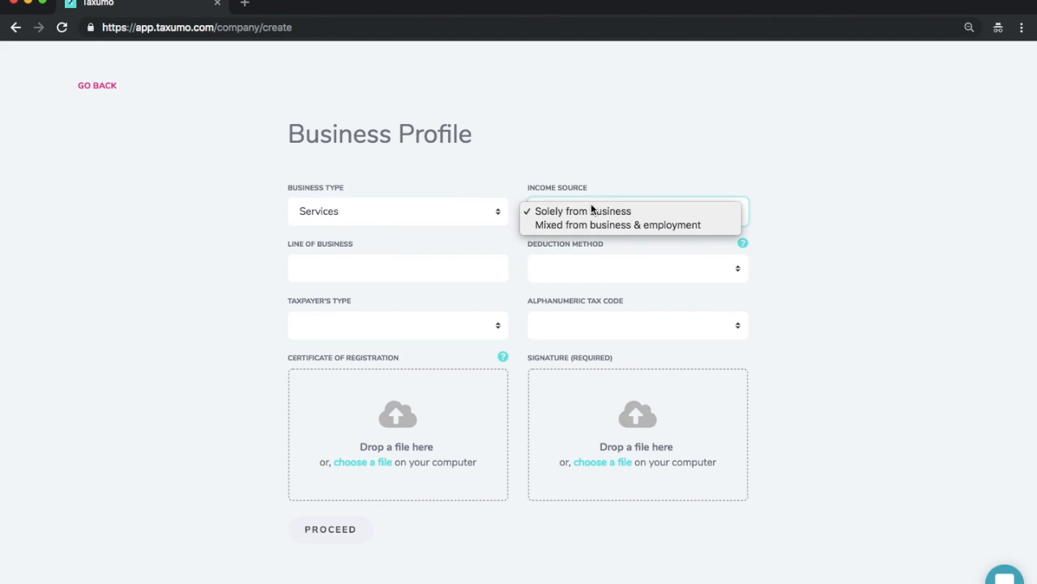
click(595, 212)
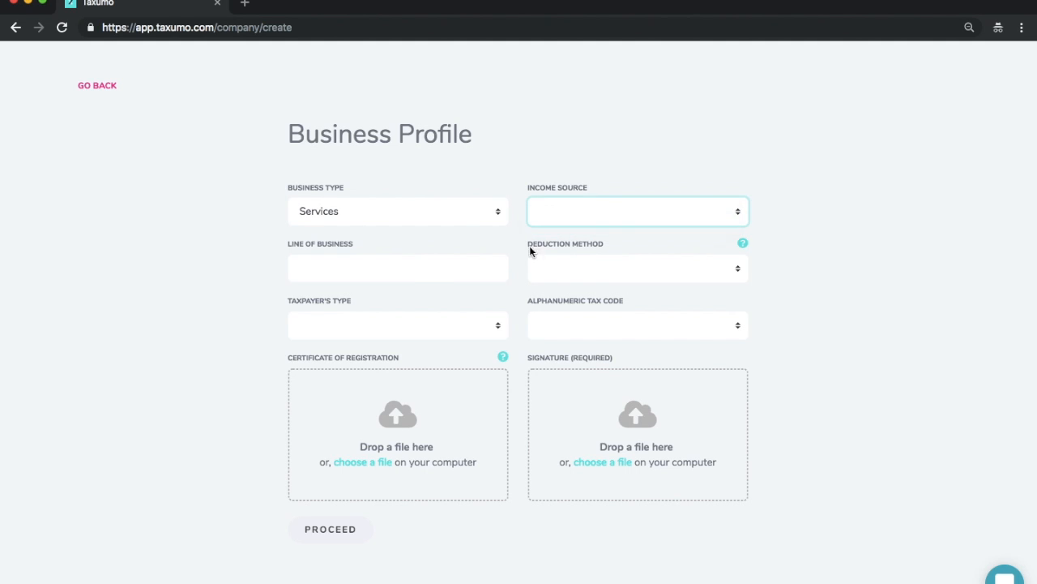
Step: Search the lines of business for "other bu" and choose 7499 OTHER BUSINESS ACTIVITIES, N.E.C
click(424, 270)
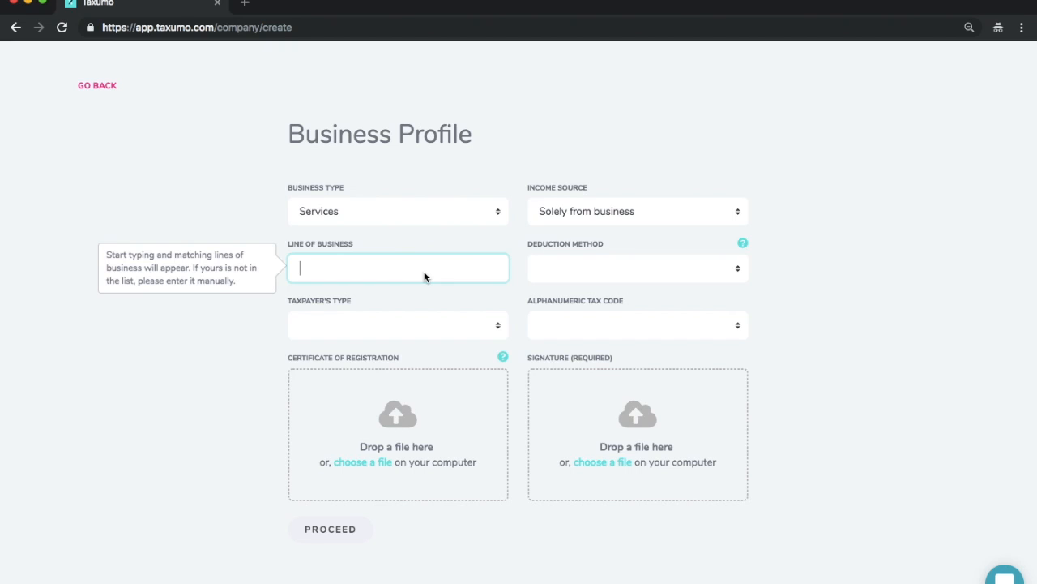
text(other)
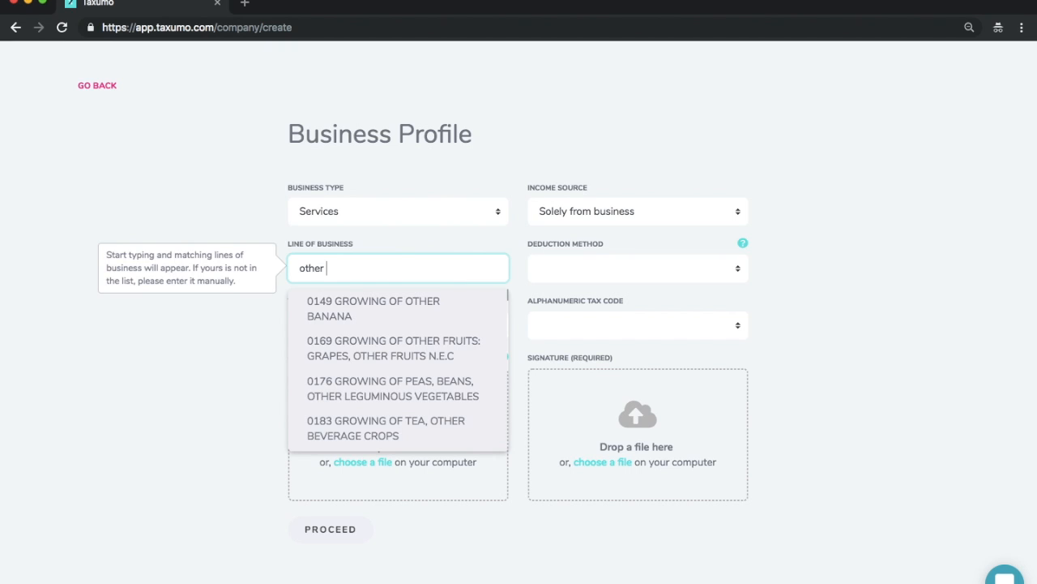
text( bu)
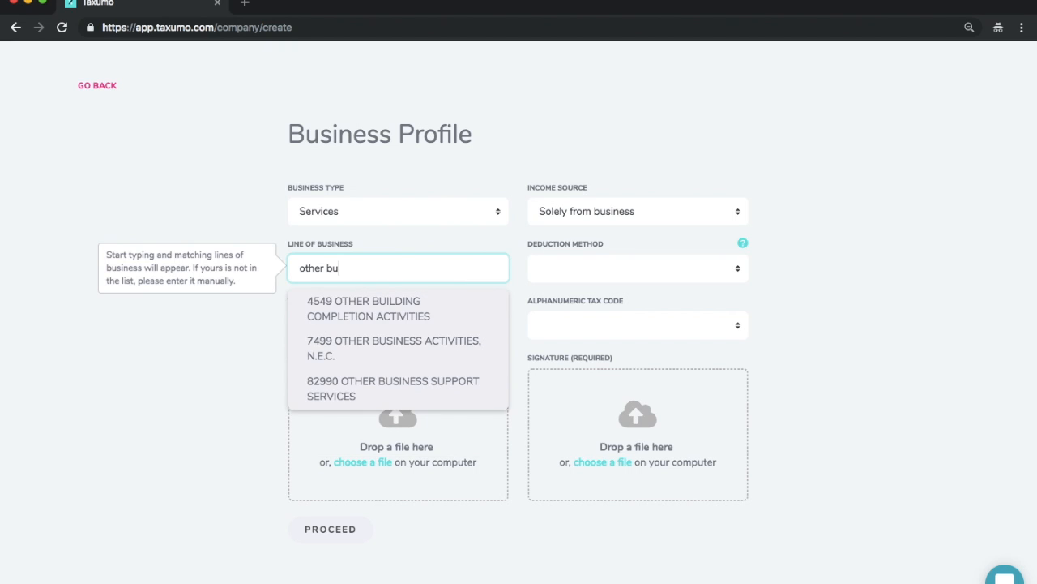
click(406, 357)
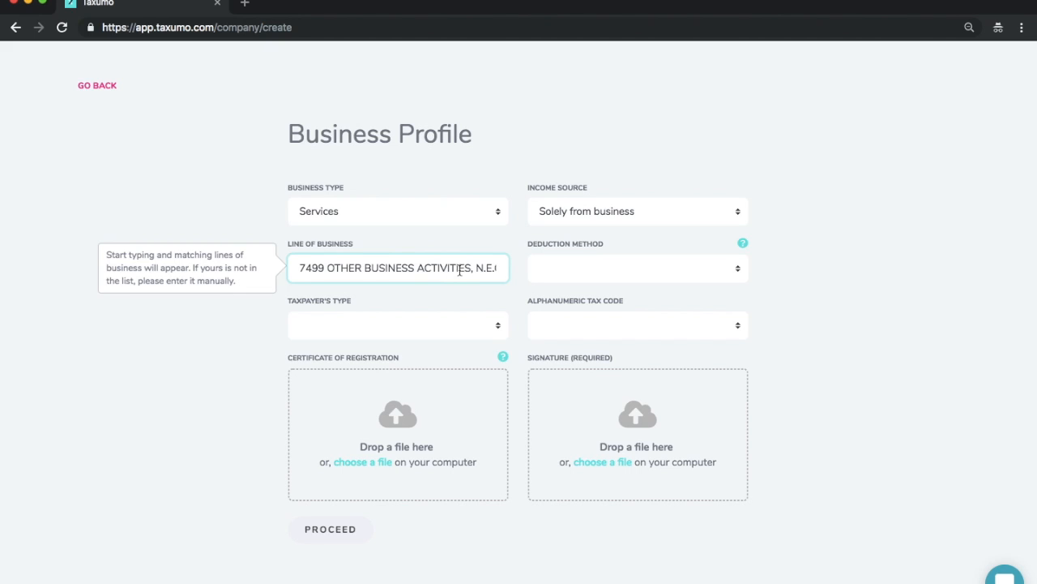
Step: Set the deduction method to Itemized Deduction and open that field's help note
click(617, 269)
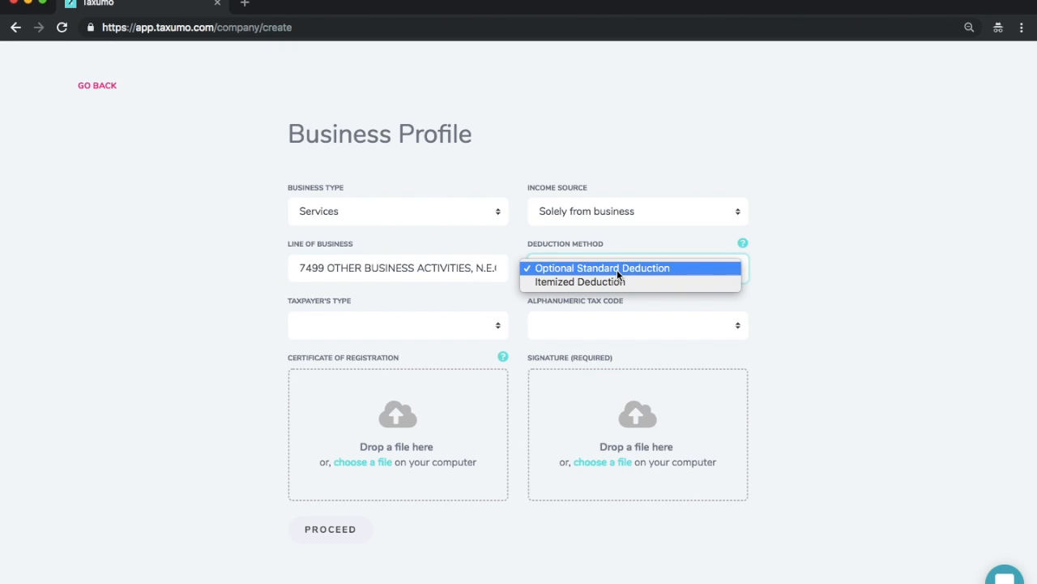
click(839, 285)
click(841, 296)
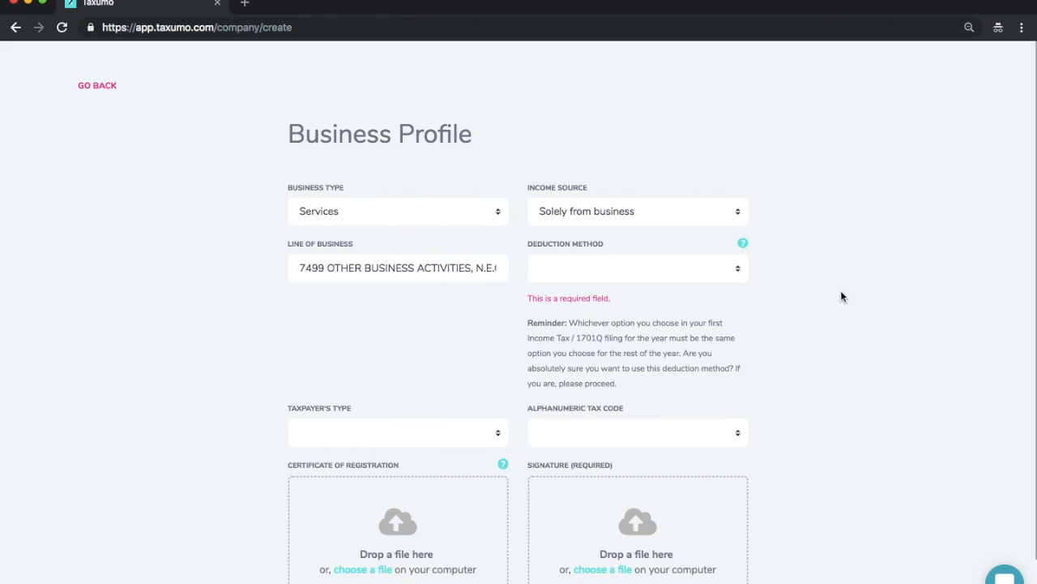
click(731, 274)
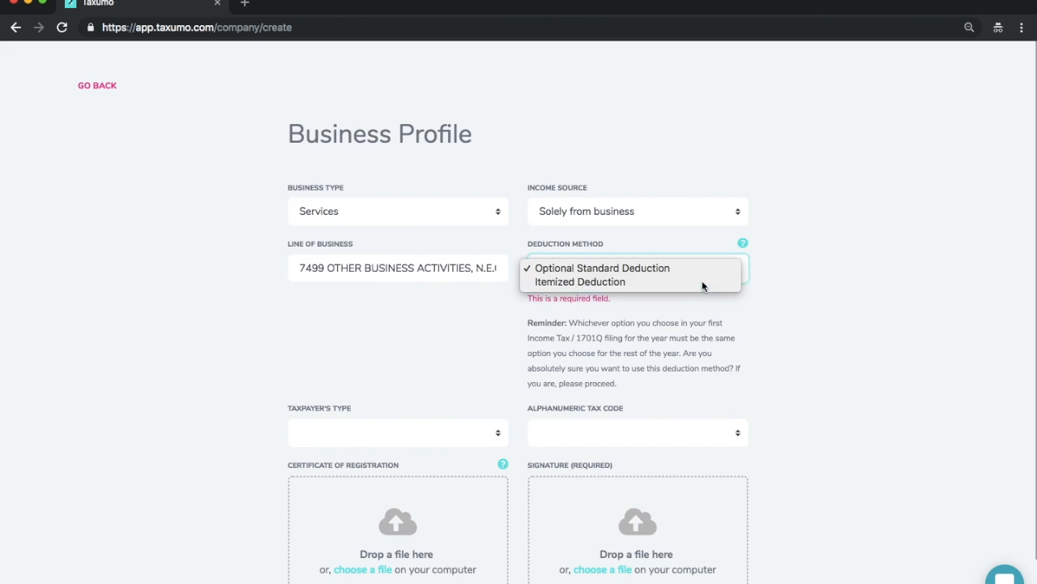
click(701, 281)
click(743, 243)
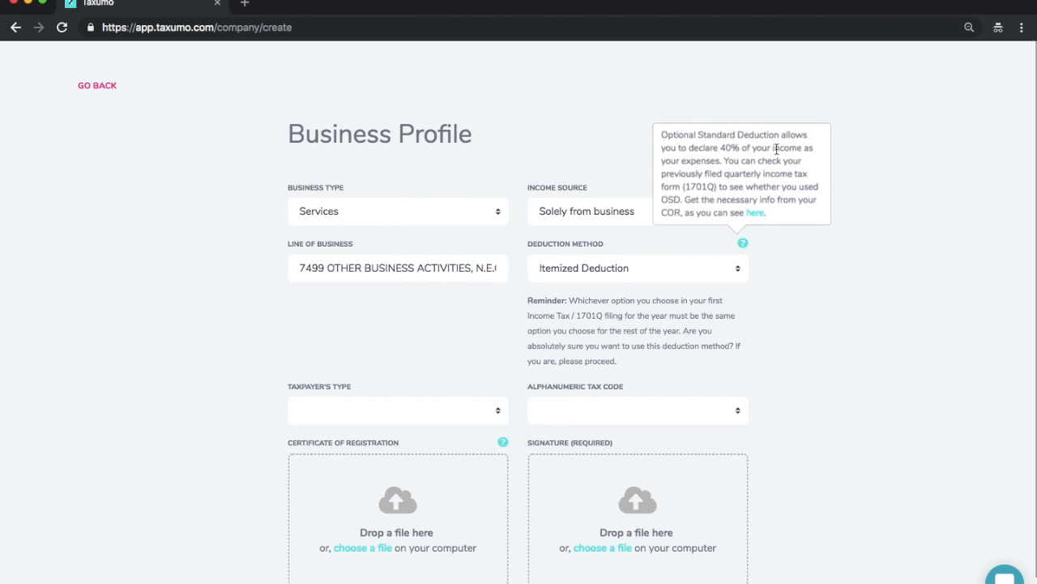
Step: Close the deduction method's help note and set the taxpayer's type to Single Proprietor
click(823, 322)
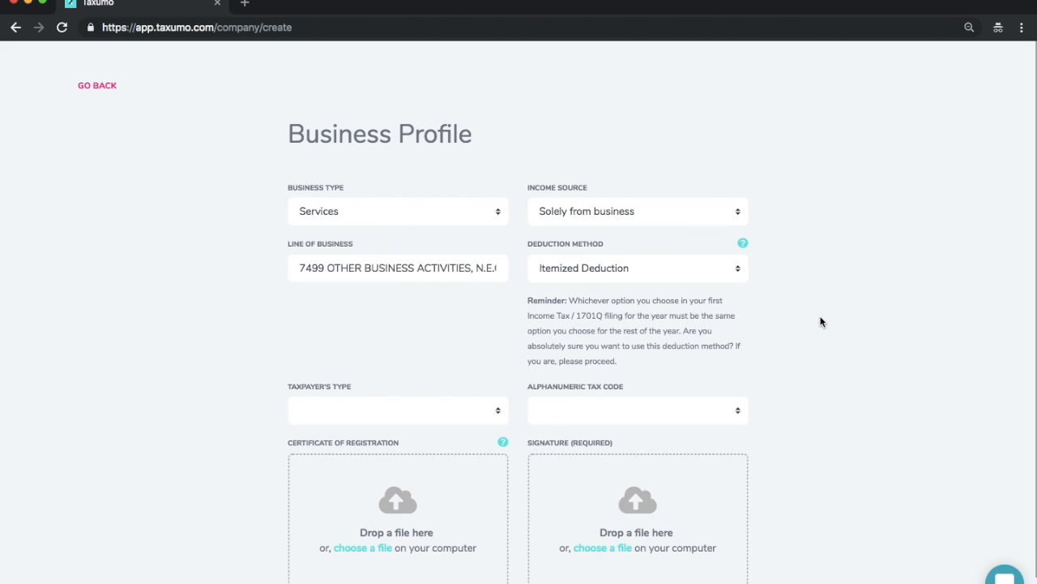
click(397, 401)
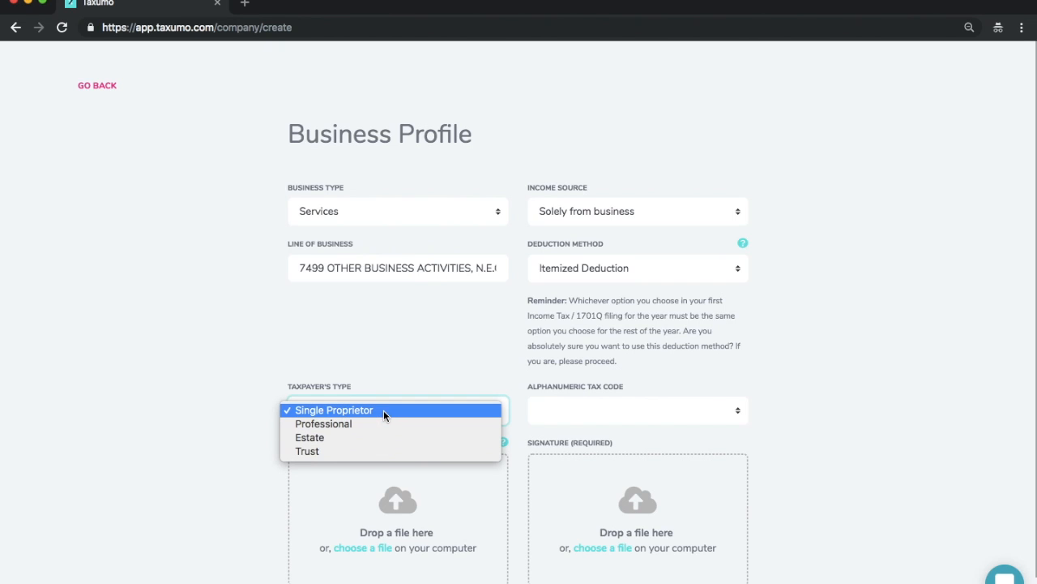
click(382, 410)
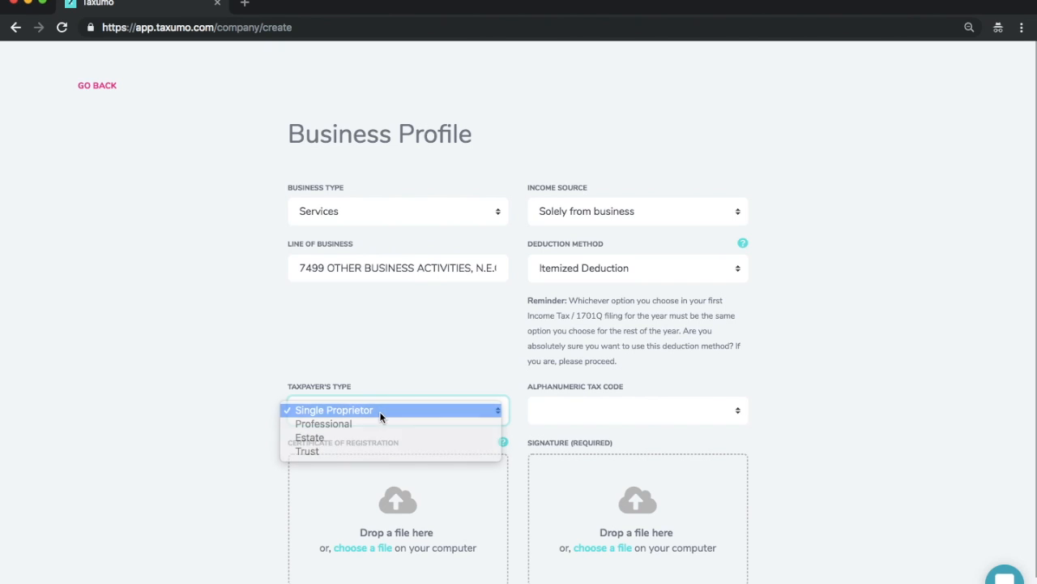
Step: Set the alphanumeric tax code to II015 Business Income - 8% IT Rate and proceed to the tax form selection
click(598, 412)
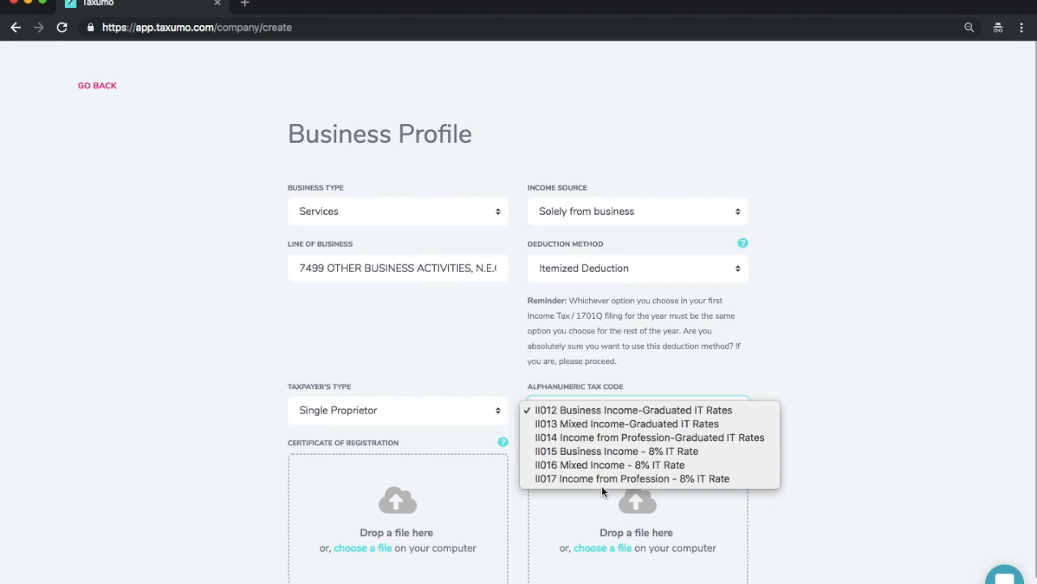
click(750, 371)
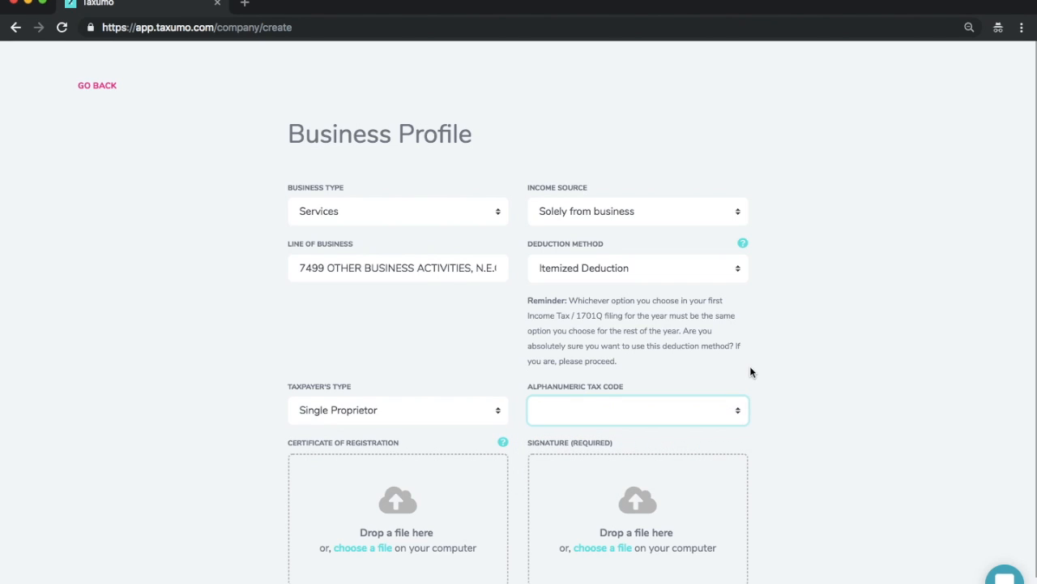
click(662, 415)
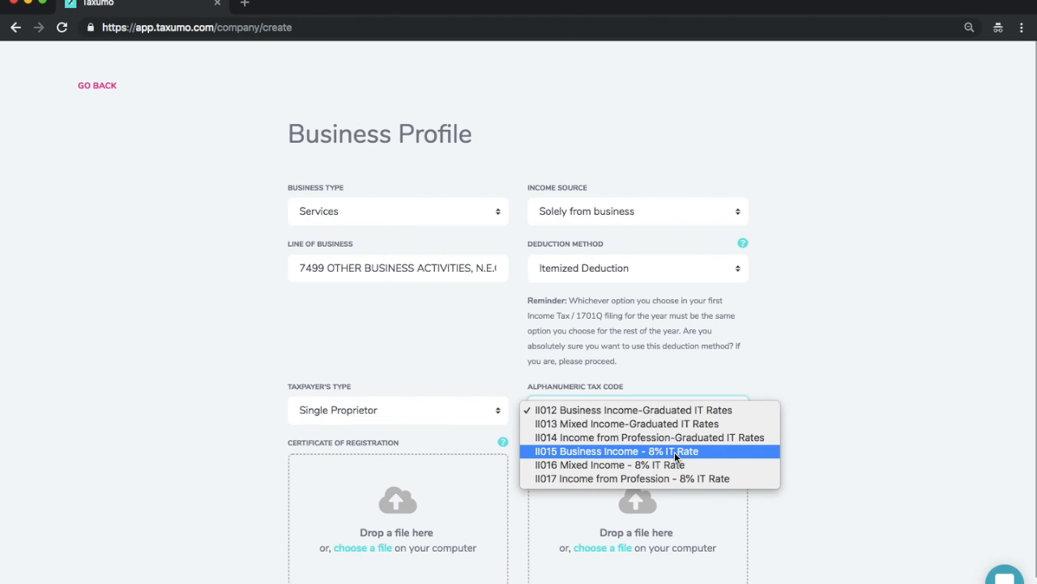
click(674, 450)
scroll(369, 486, down, 1)
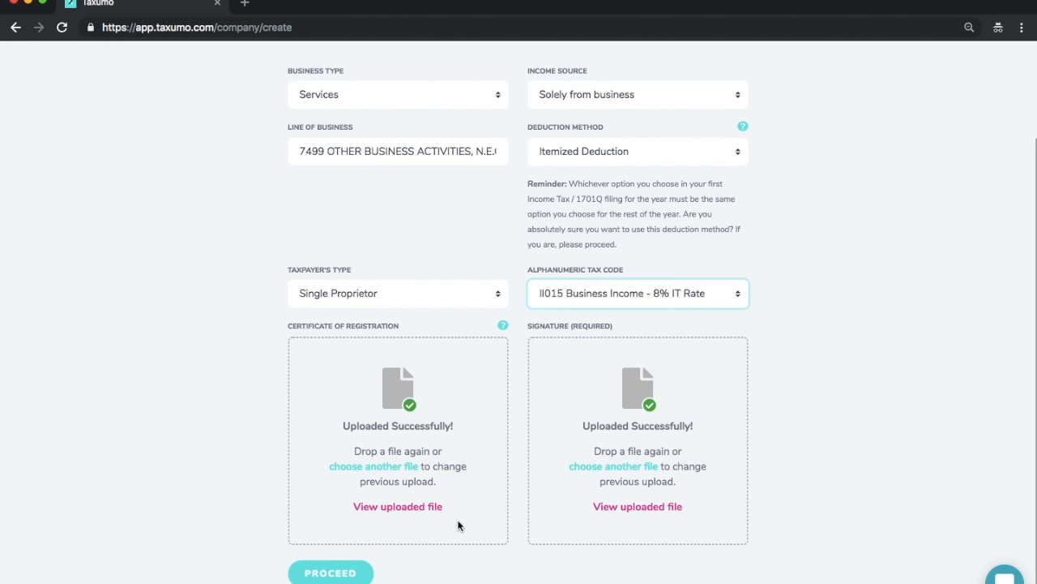
click(340, 577)
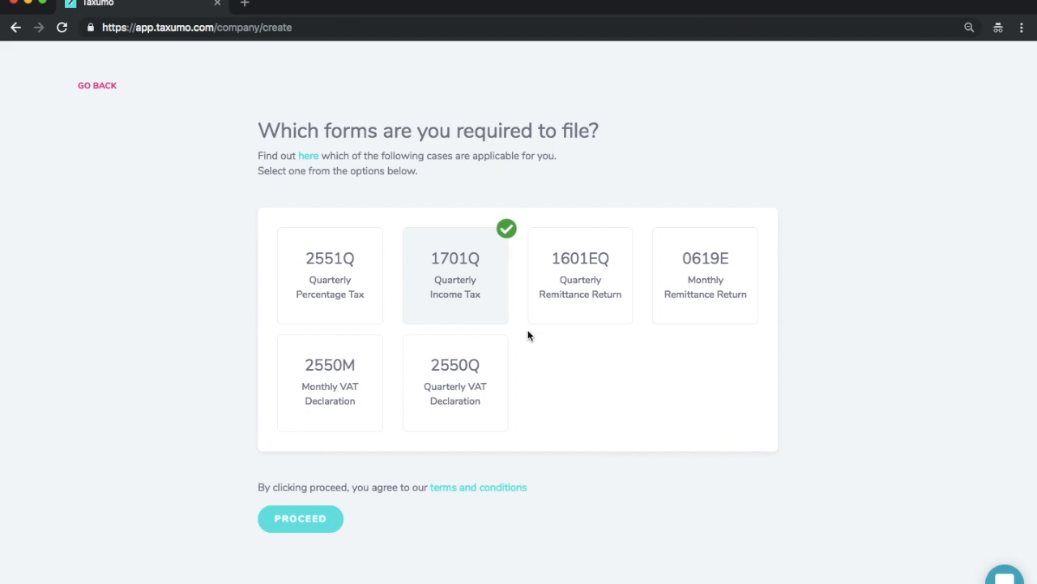
Step: Choose only 2550M Monthly VAT Declaration and 2550Q Quarterly VAT Declaration as the required forms, and proceed
click(321, 283)
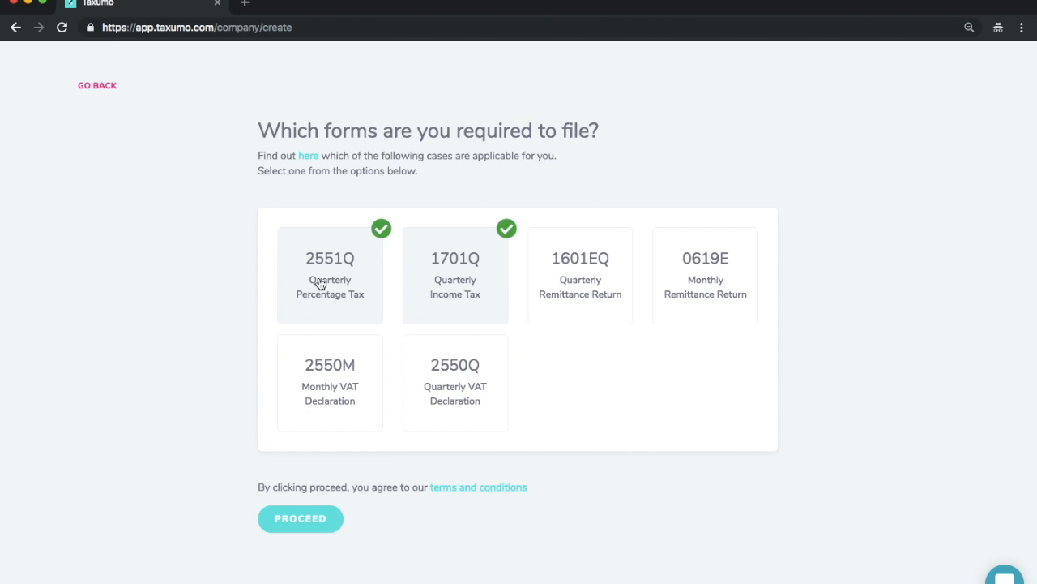
click(319, 392)
click(446, 379)
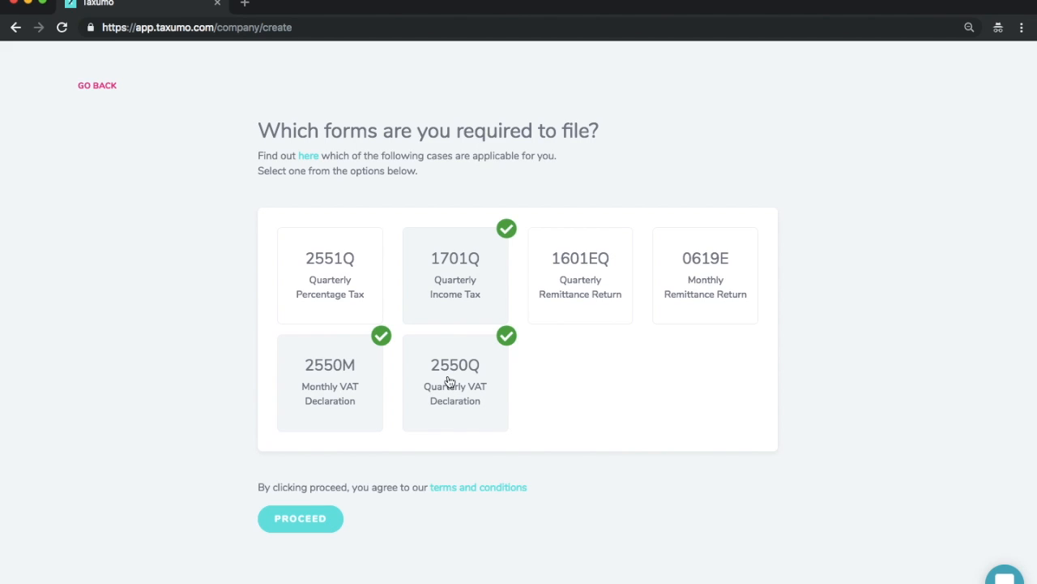
click(466, 277)
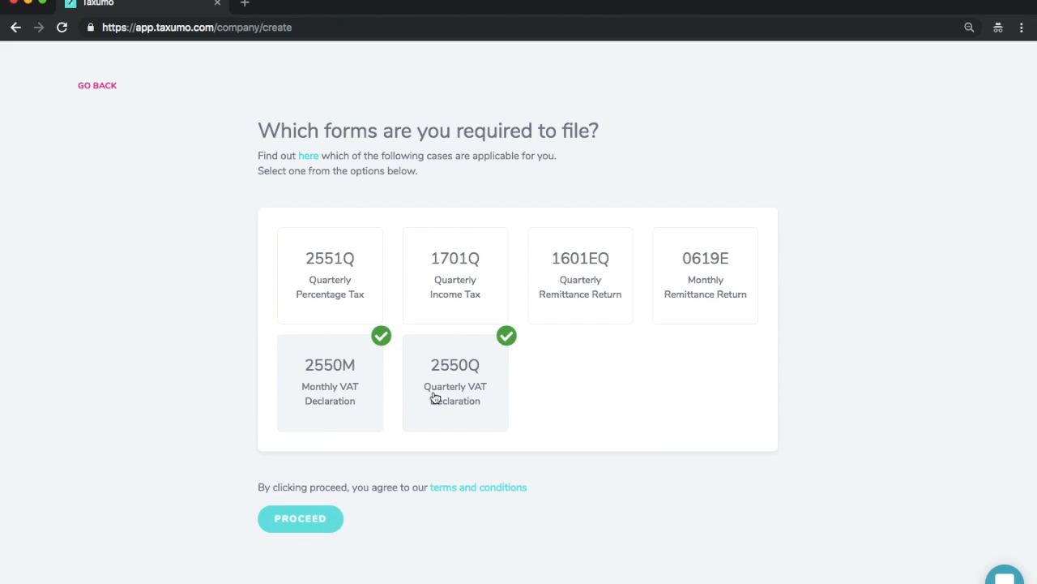
click(297, 521)
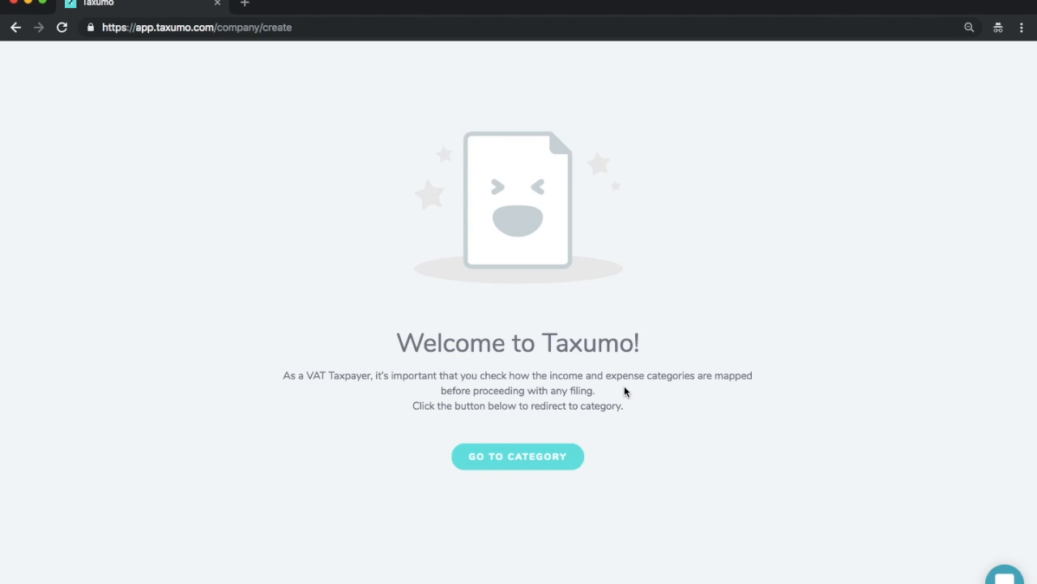
Step: Go to the income categories and save Sales - services with VB010 - VAT-ON BUSINESS SERVICES-IN GENERAL as its VAT covered industry
click(559, 459)
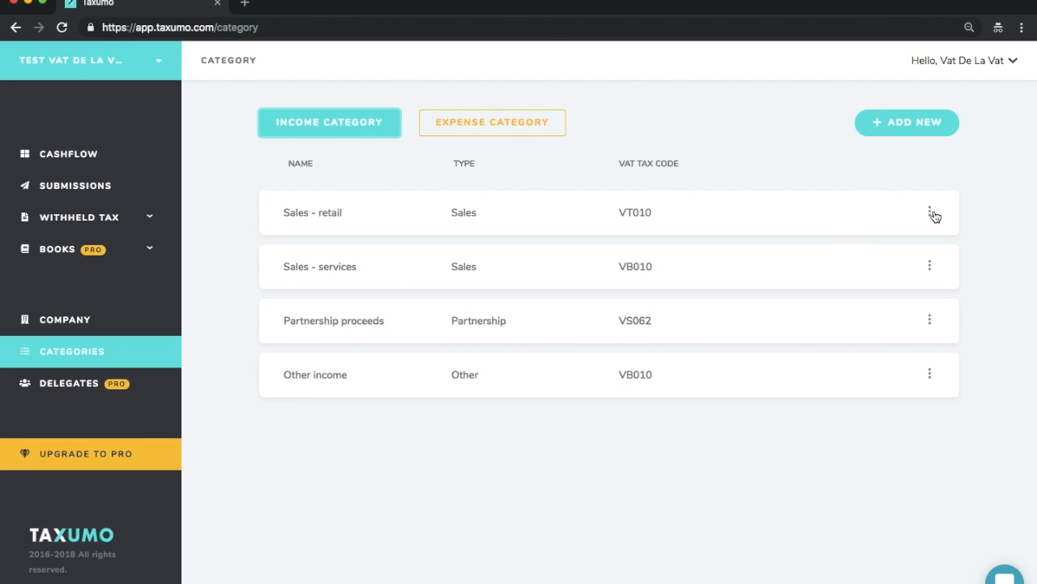
click(931, 267)
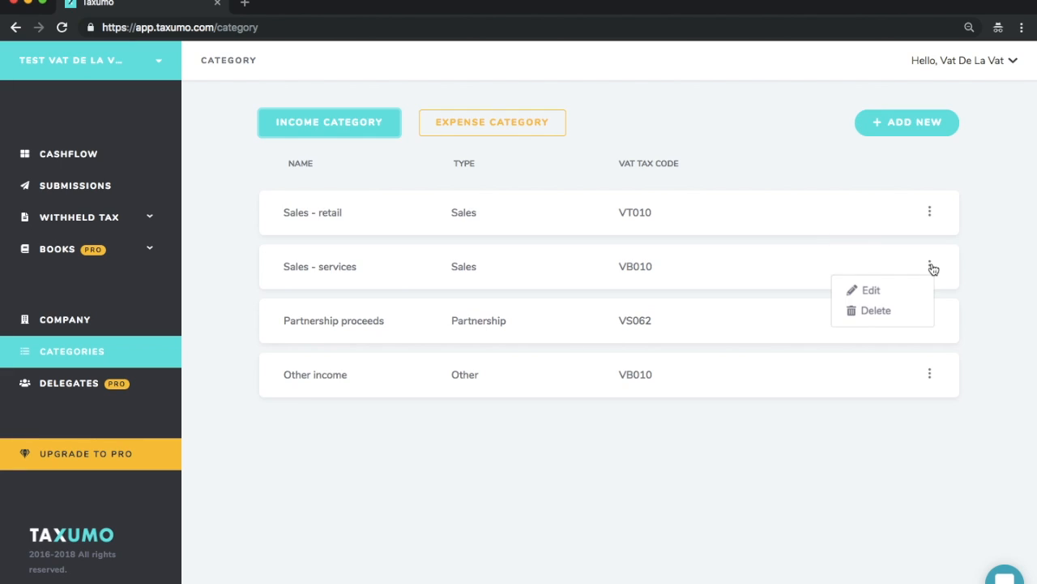
click(897, 291)
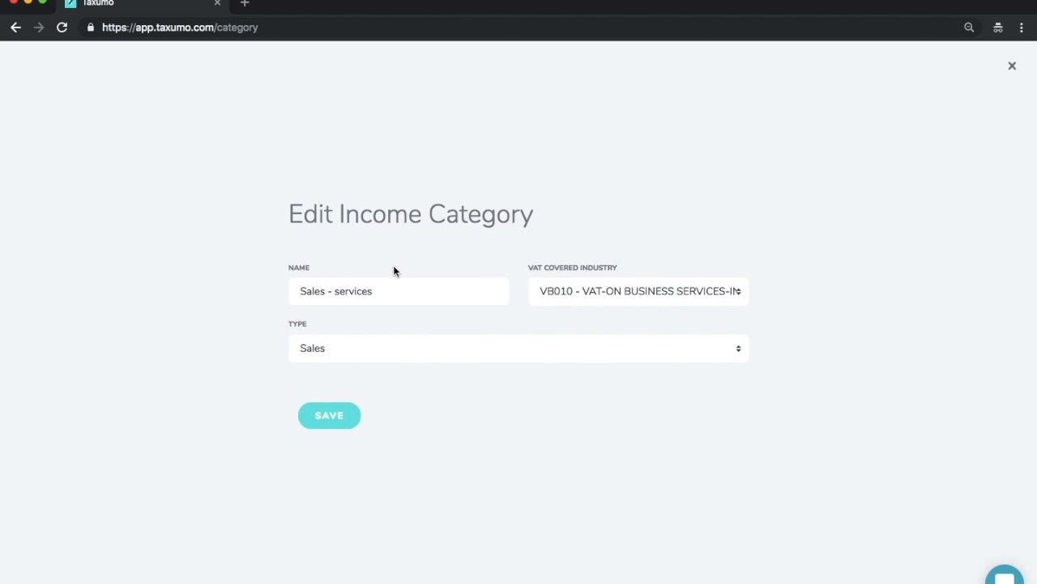
click(634, 289)
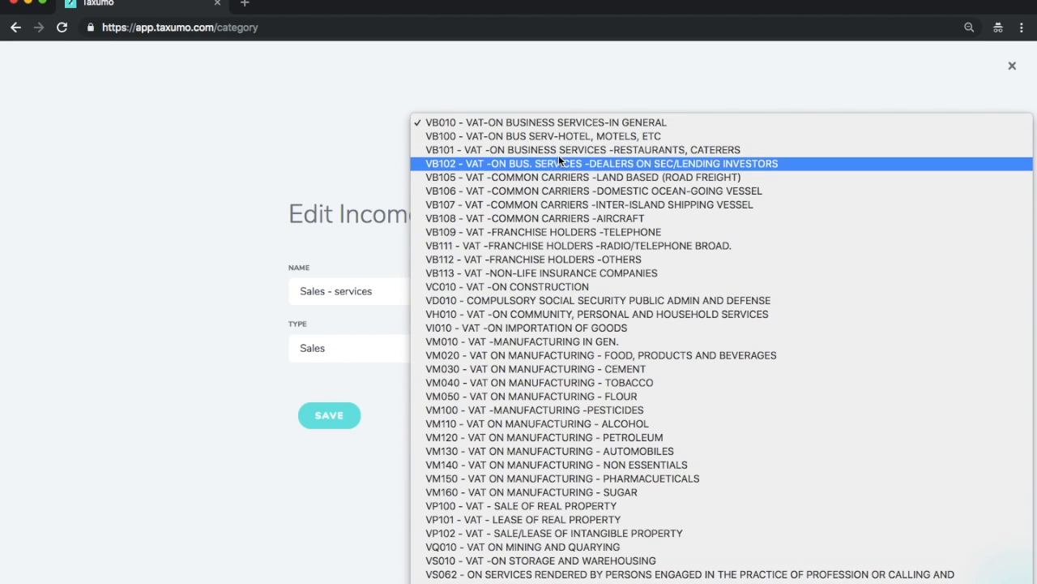
click(553, 122)
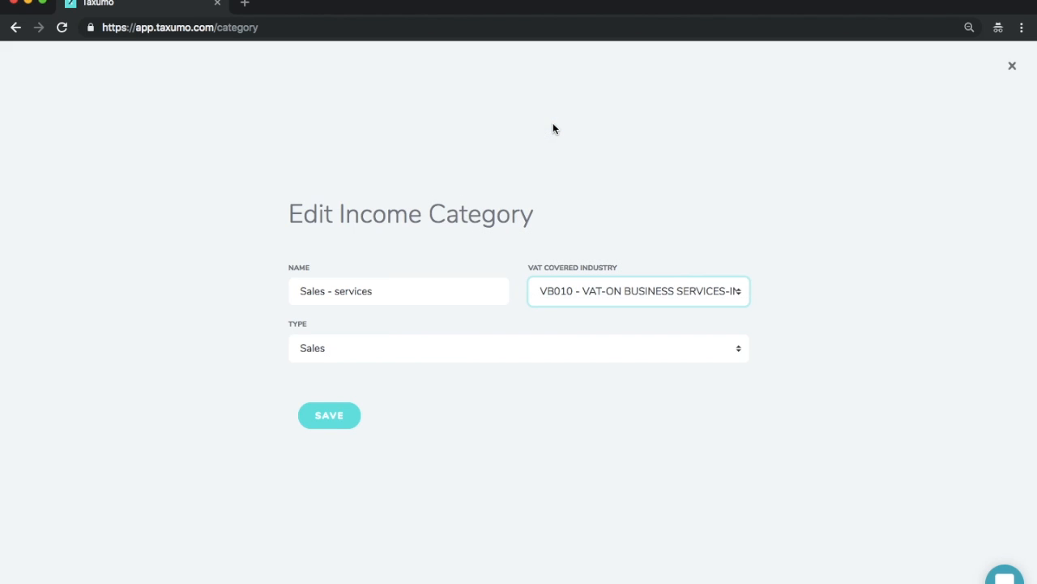
click(341, 425)
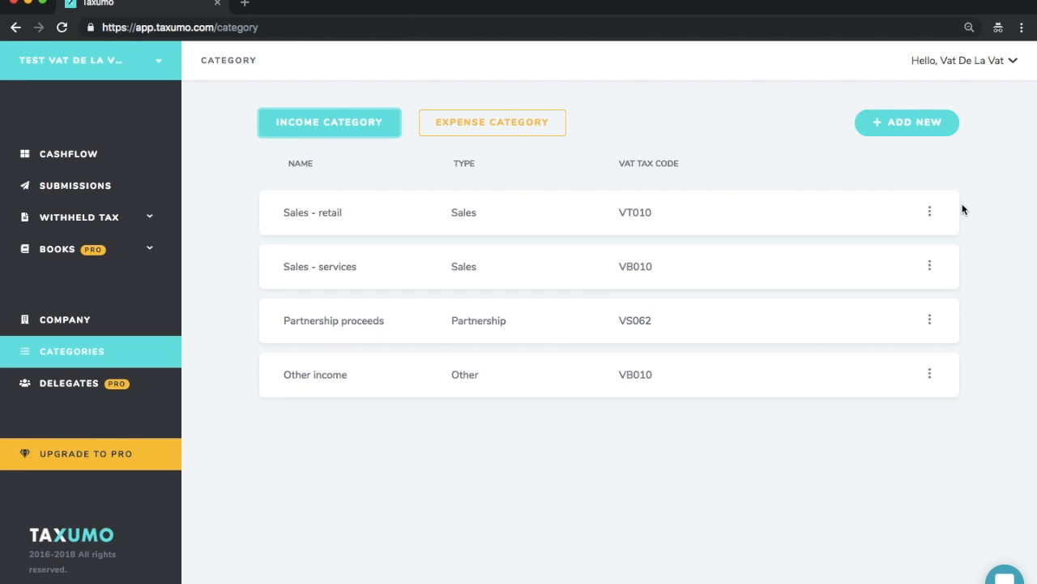
Step: Review the VAT covered industry of the Sales - retail and Partnership proceeds income categories, closing each without saving
click(930, 212)
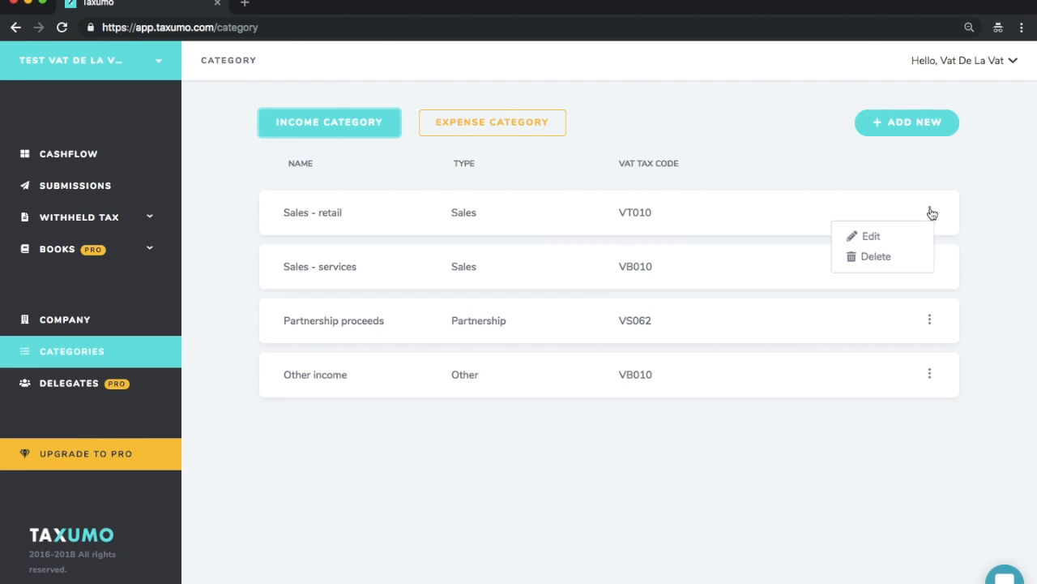
click(881, 240)
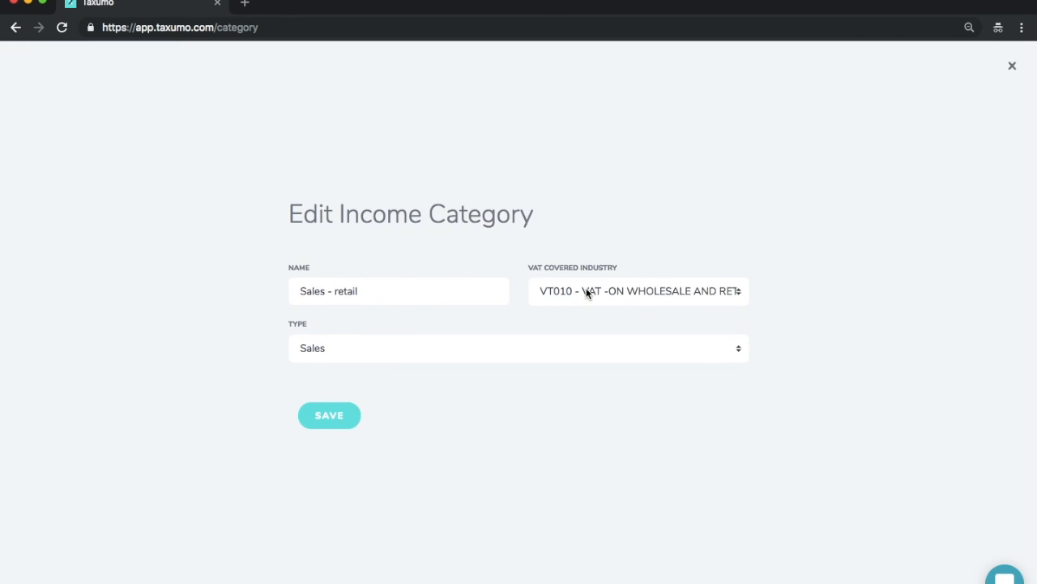
click(587, 293)
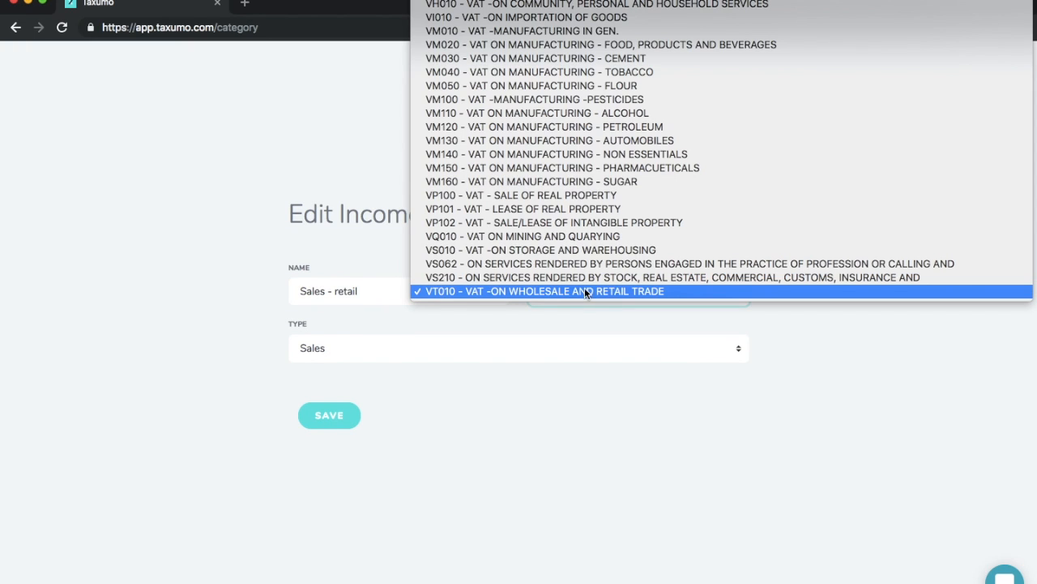
click(515, 293)
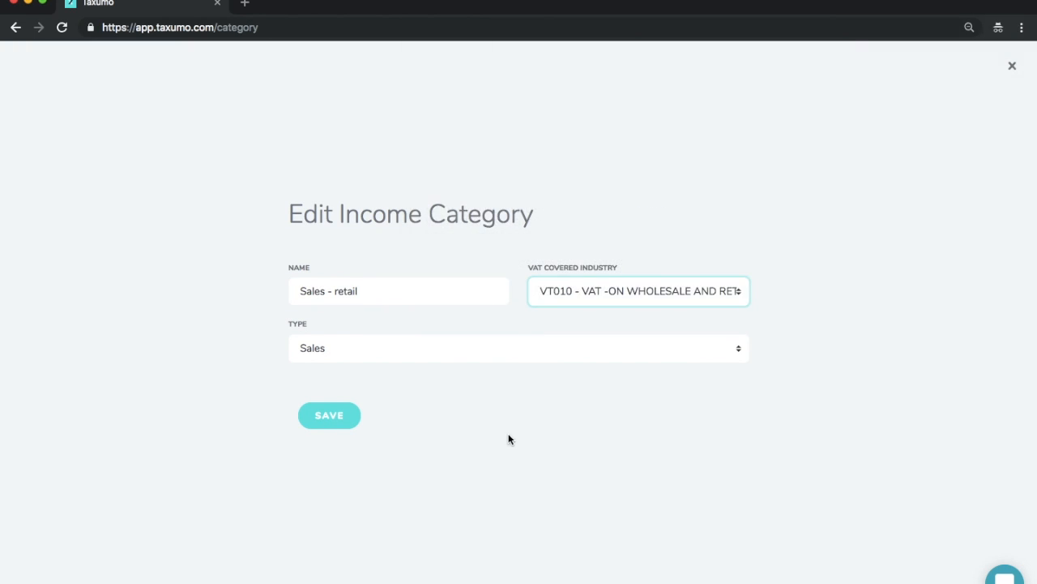
click(1019, 65)
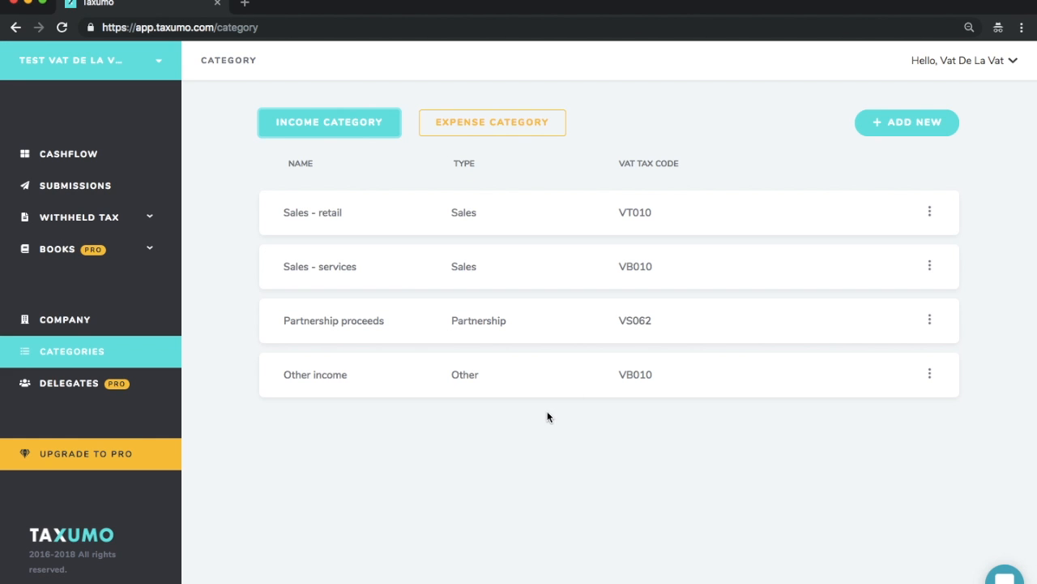
click(867, 344)
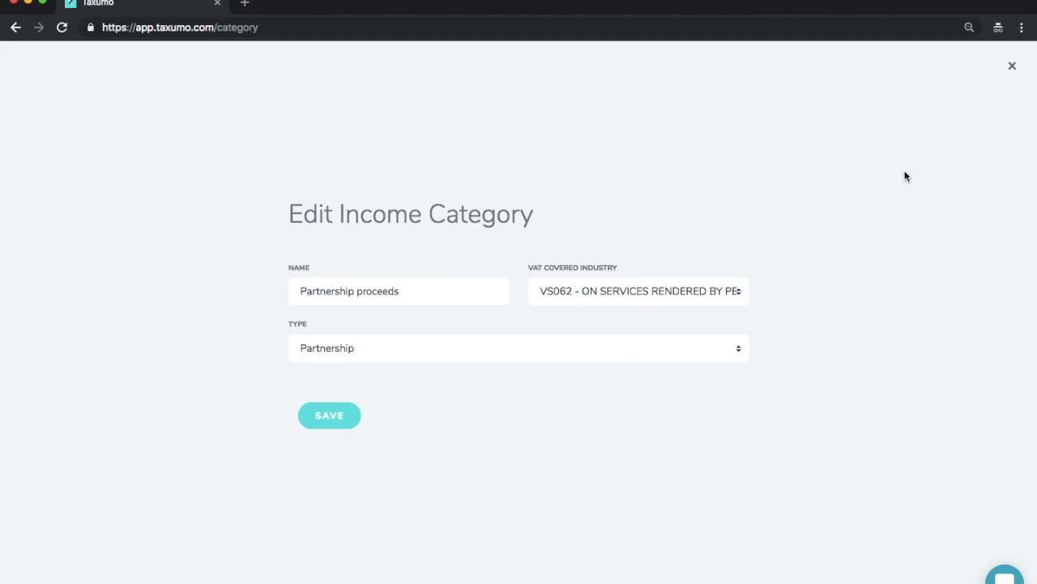
click(1012, 67)
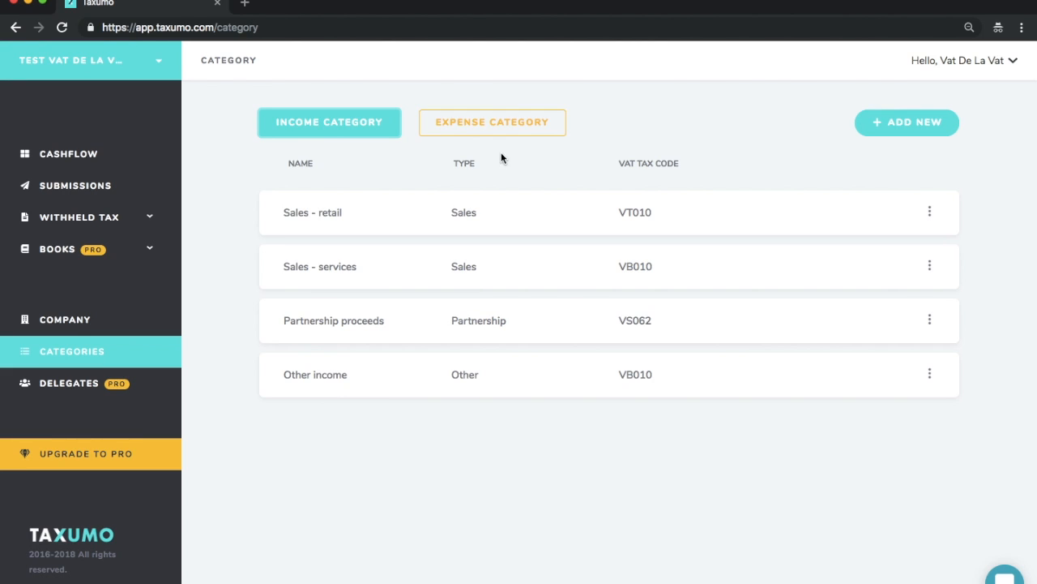
Step: In the expense categories, set Transportation's VAT classification to Domestic Purchase of Services and save it
click(531, 129)
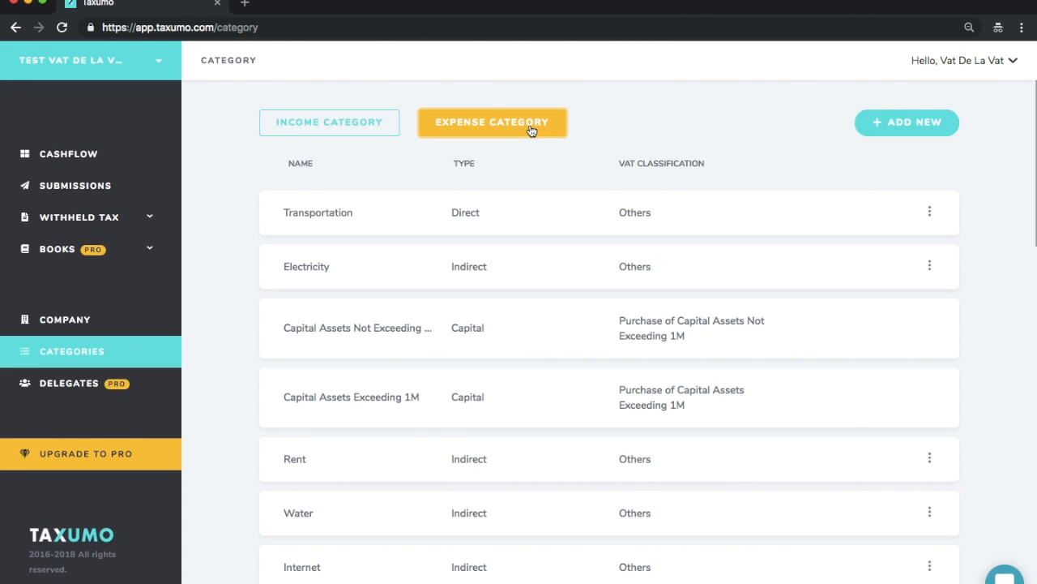
scroll(757, 358, down, 10)
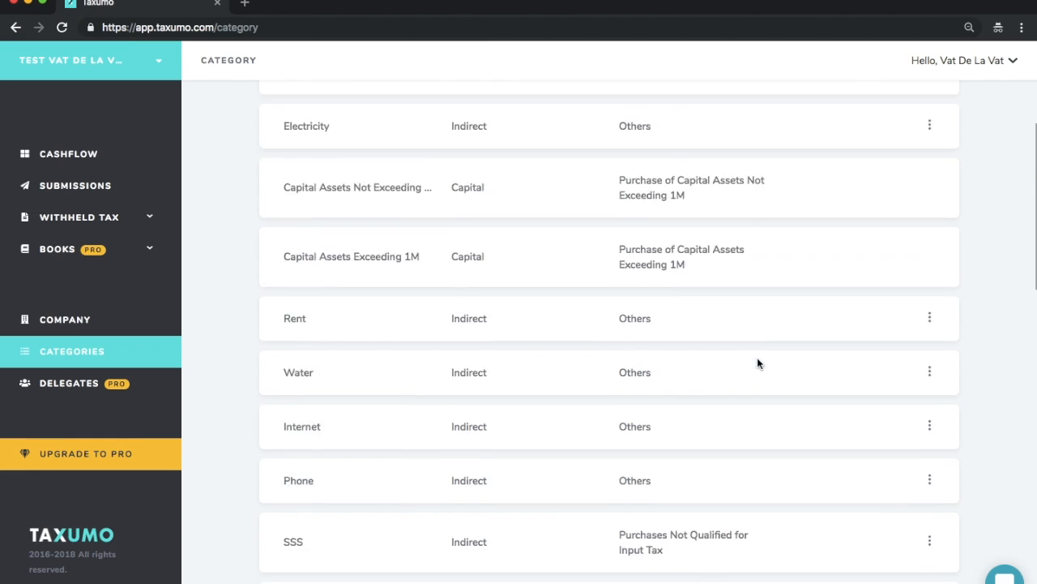
scroll(757, 357, down, 10)
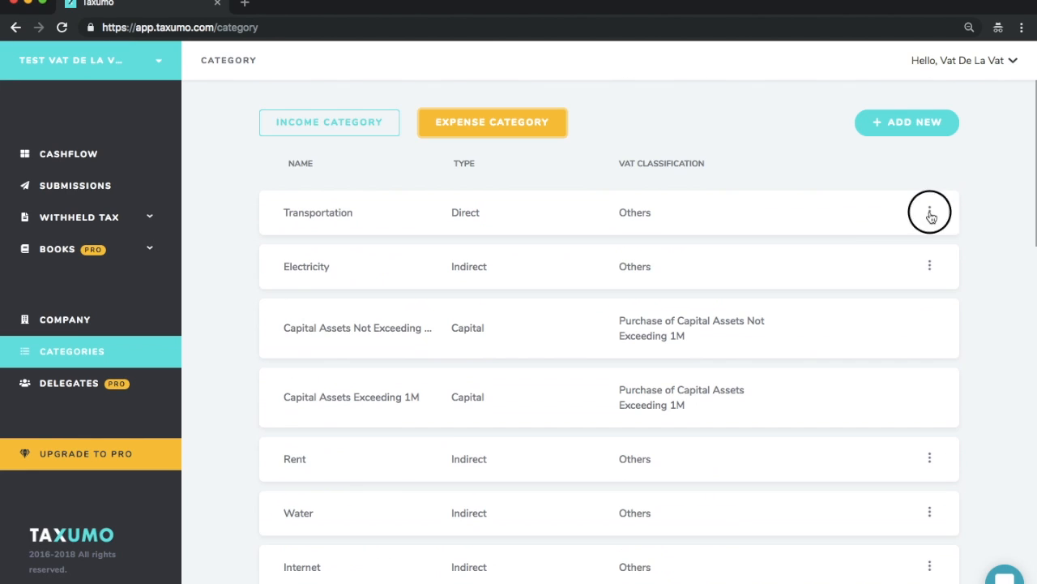
click(929, 213)
click(881, 240)
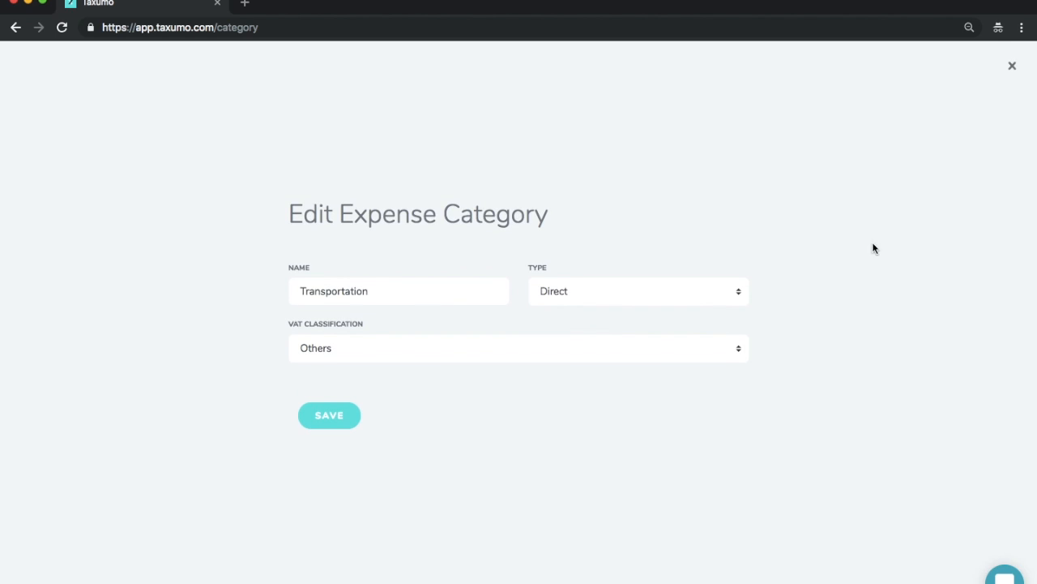
click(446, 347)
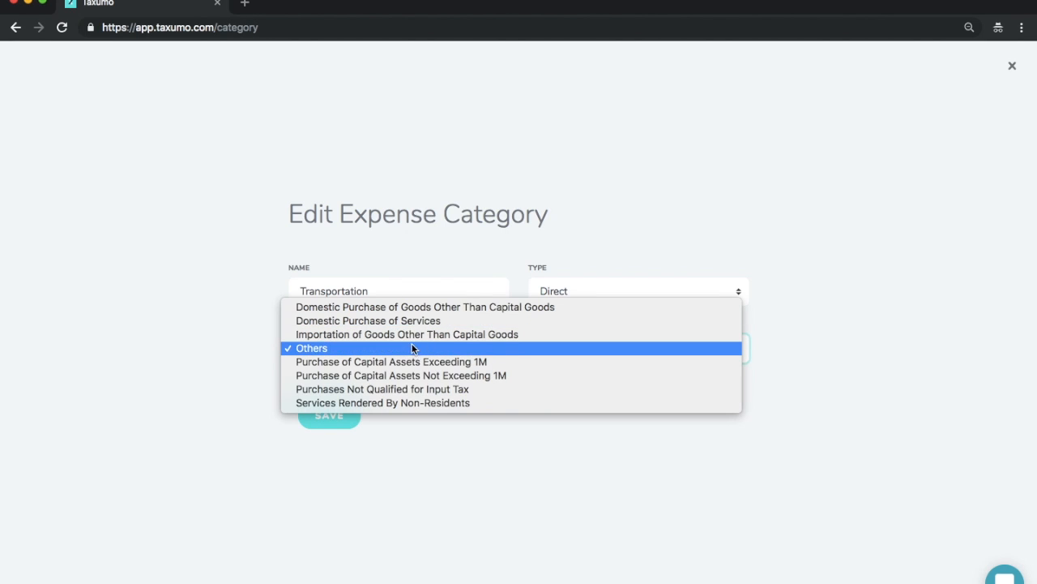
click(411, 323)
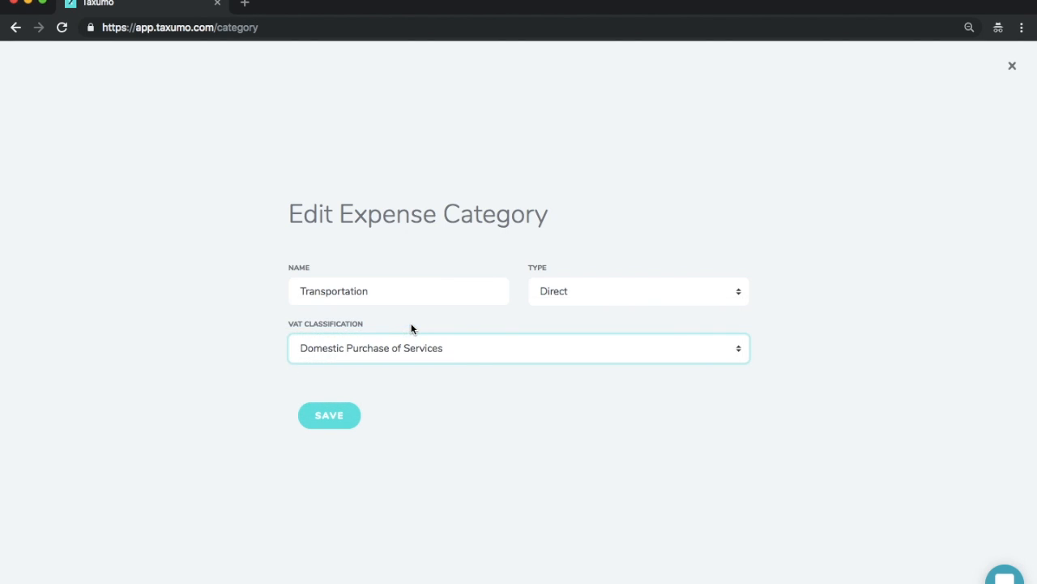
click(335, 421)
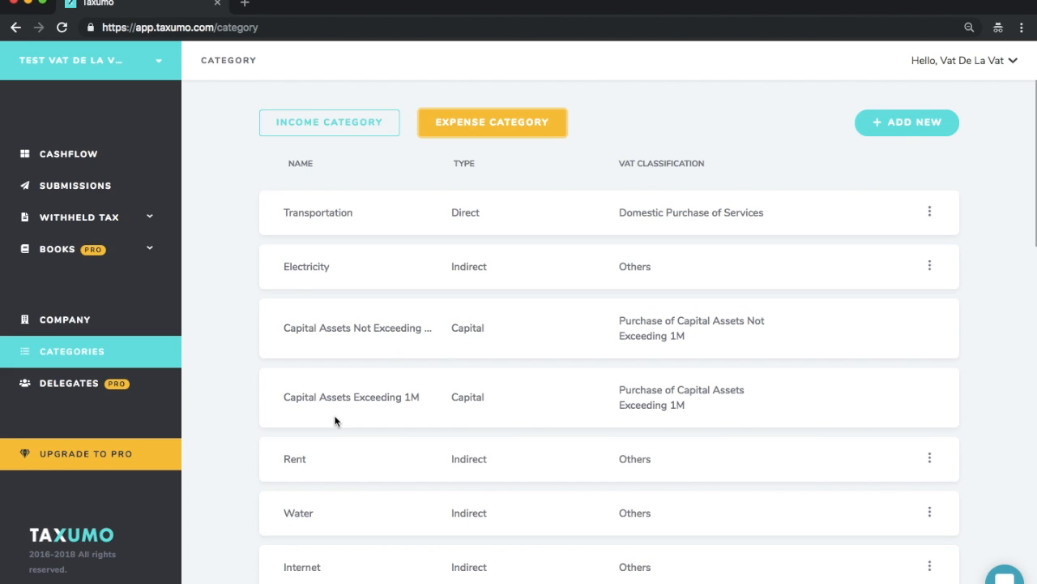
Step: Set the VAT classification of Electricity, Rent, Water and Internet to Domestic Purchase of Services, and open the cashflow records
click(928, 264)
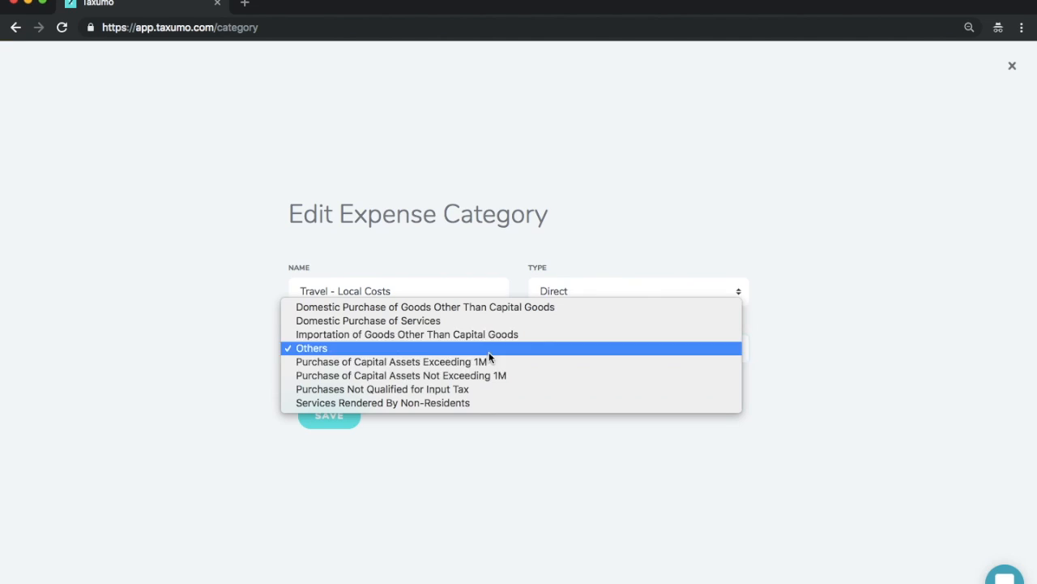
click(486, 324)
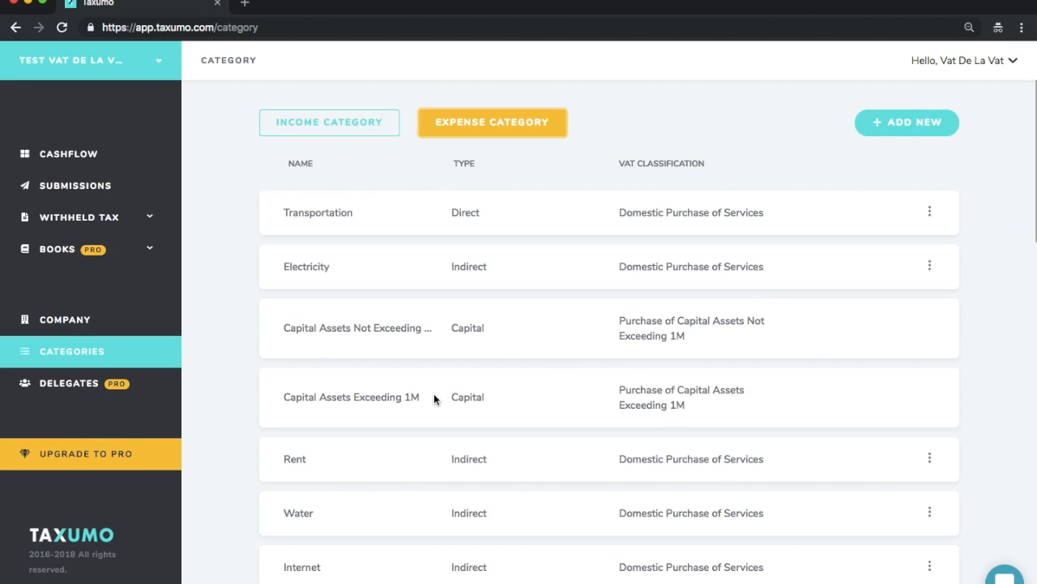
scroll(434, 397, down, 1)
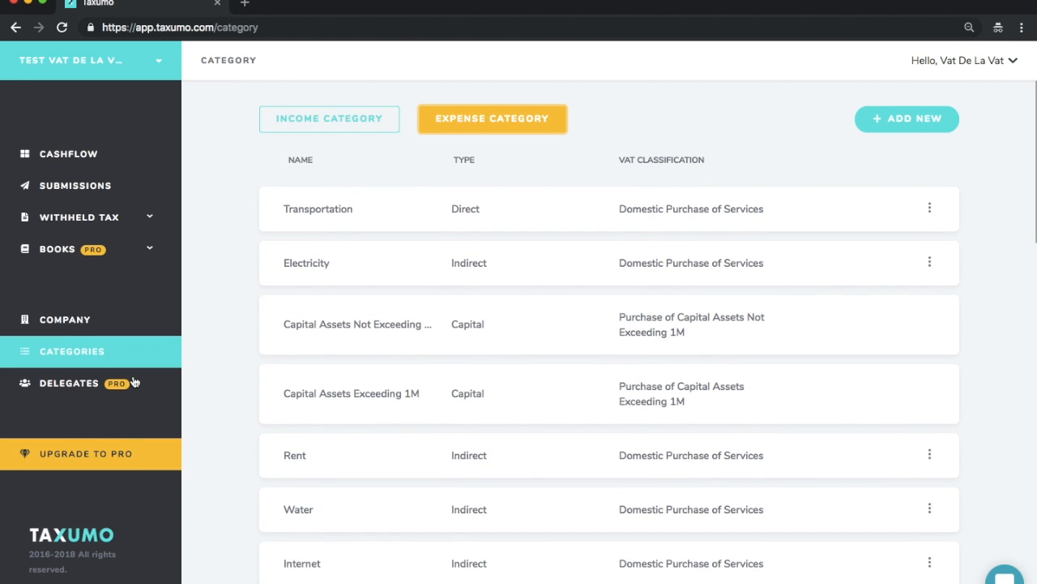
click(91, 161)
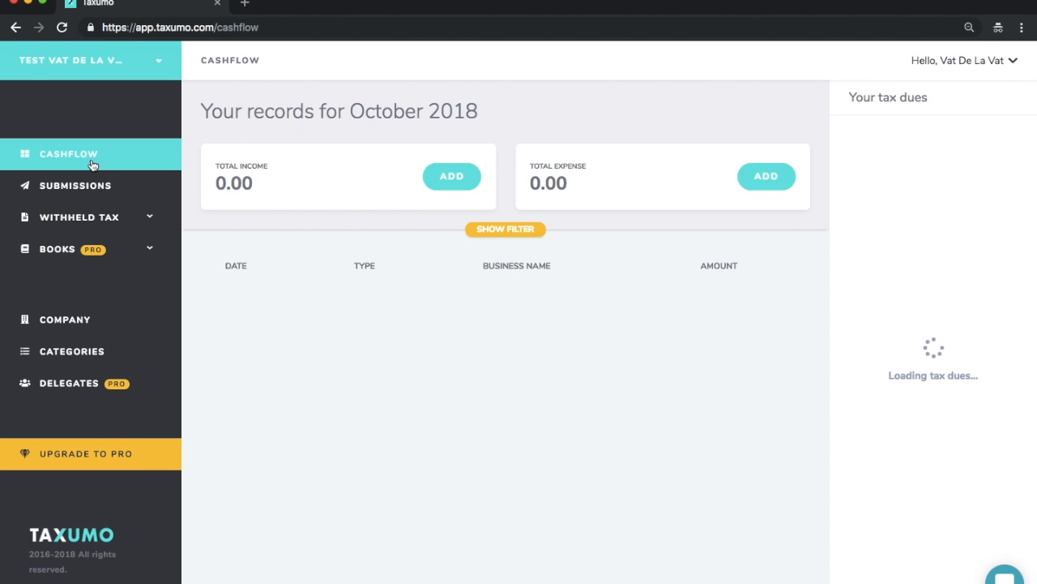
Step: Filter the cashflow records by quarter to the 3rd Quarter of 2018, with all record types included
click(485, 231)
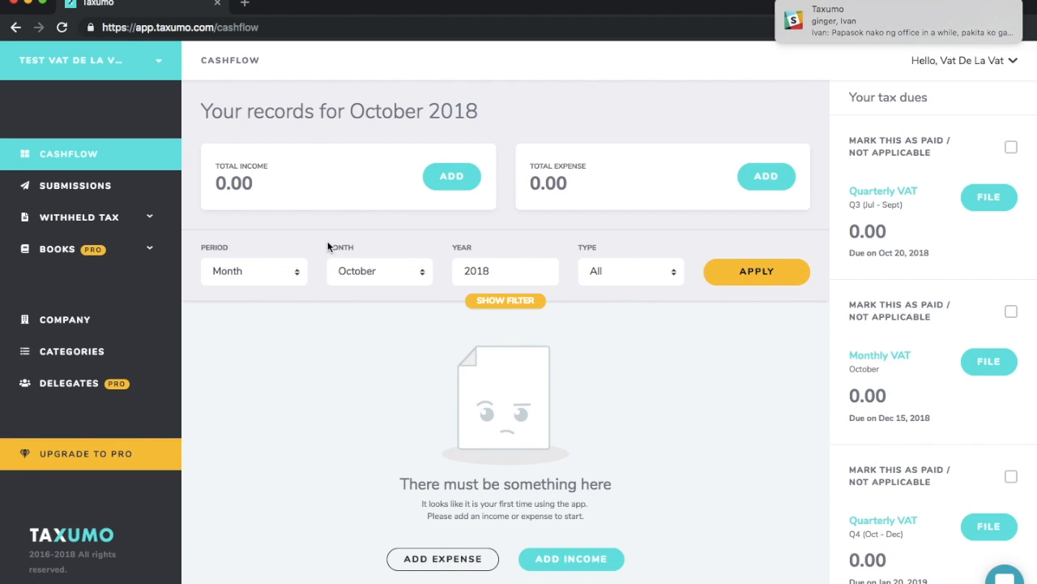
click(995, 11)
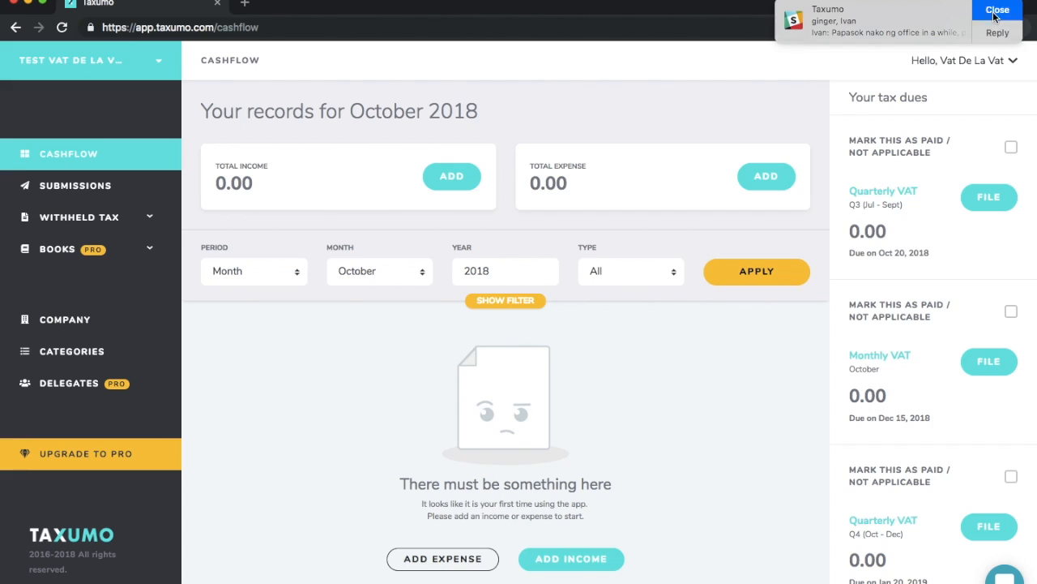
click(270, 284)
click(257, 286)
click(361, 274)
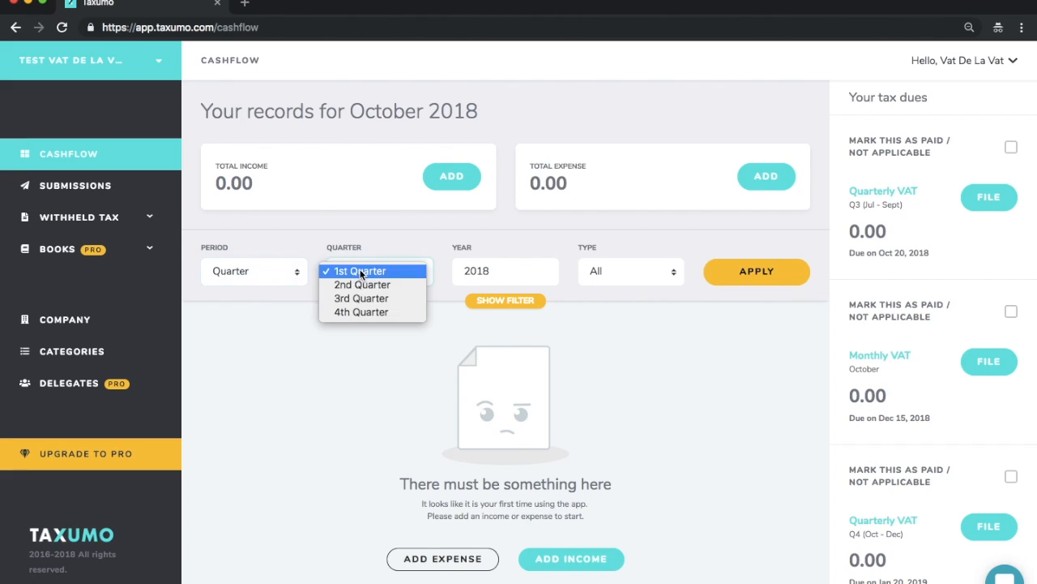
click(356, 299)
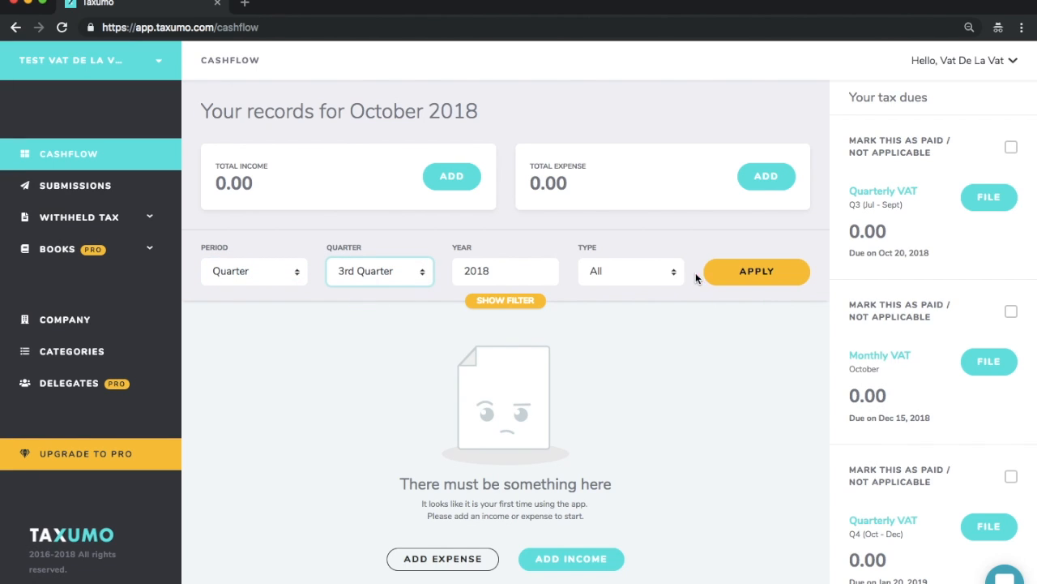
click(740, 269)
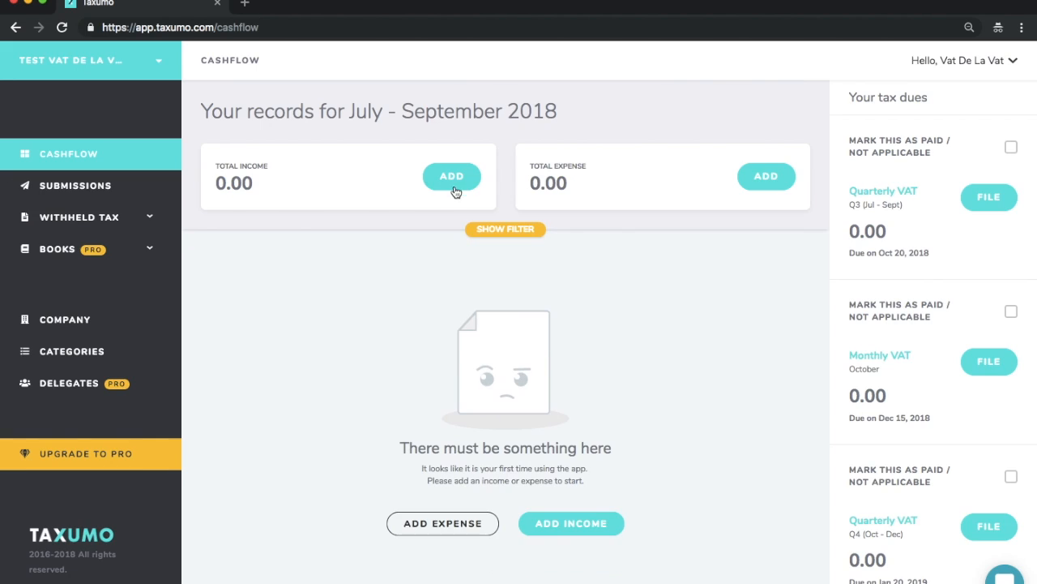
Step: Start a new VAT income entry with VAT Customer Example 101 as the customer name and fill in the customer's TIN
click(453, 186)
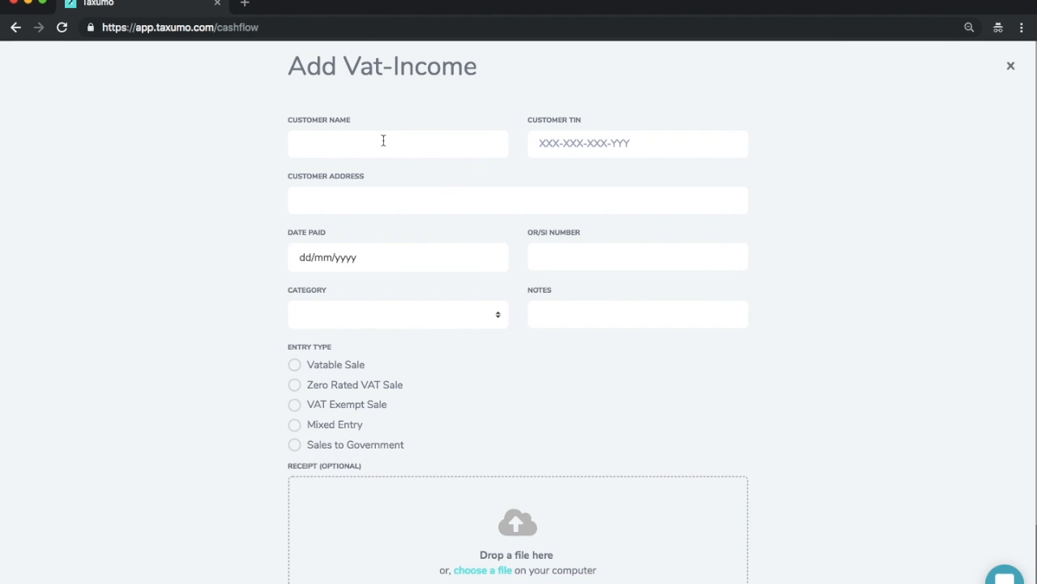
click(356, 148)
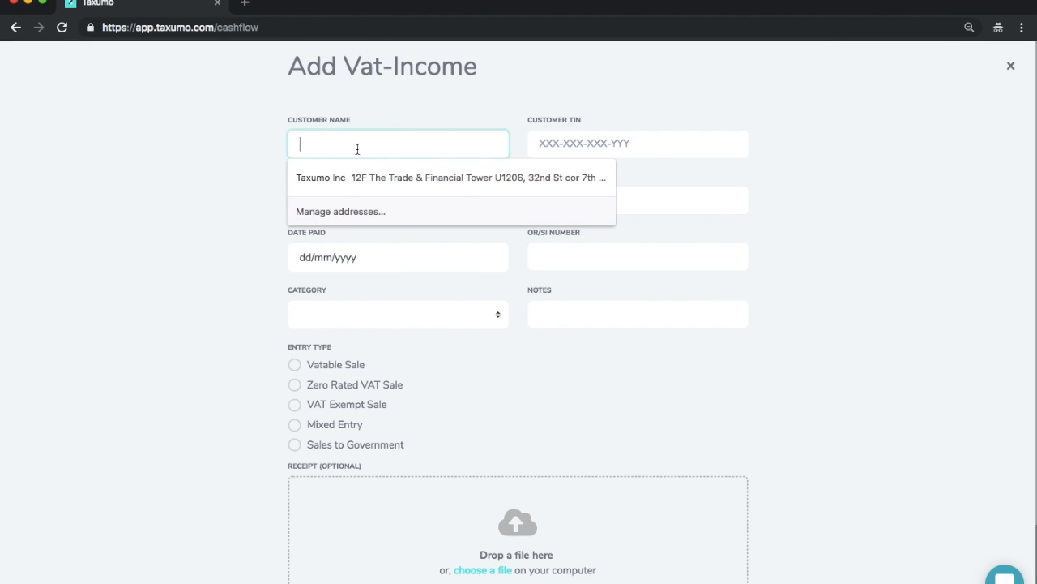
text(VAT Custome)
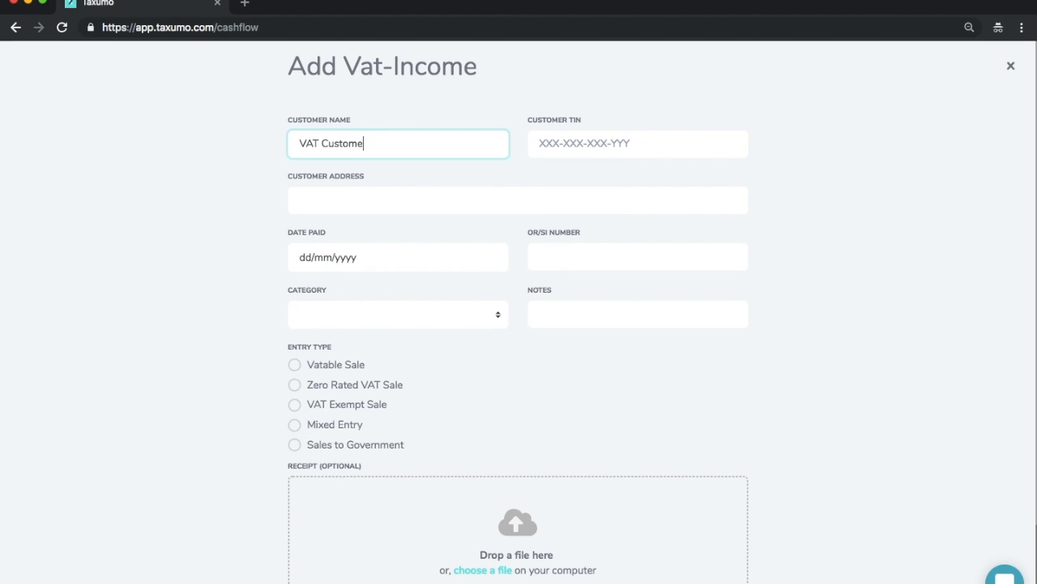
text(r Example 101)
key(Tab)
text(101-101-1)
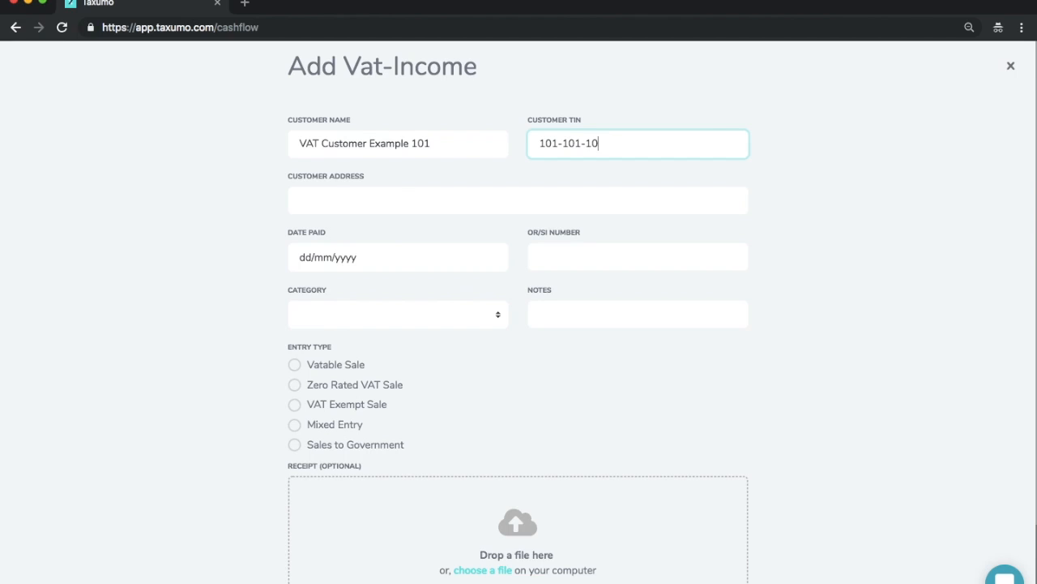
key(Tab)
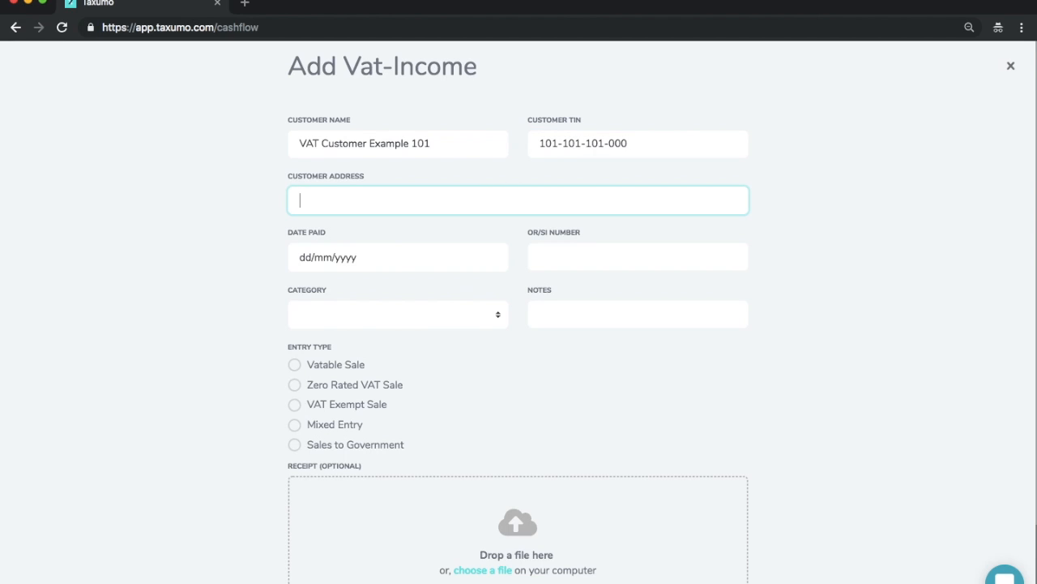
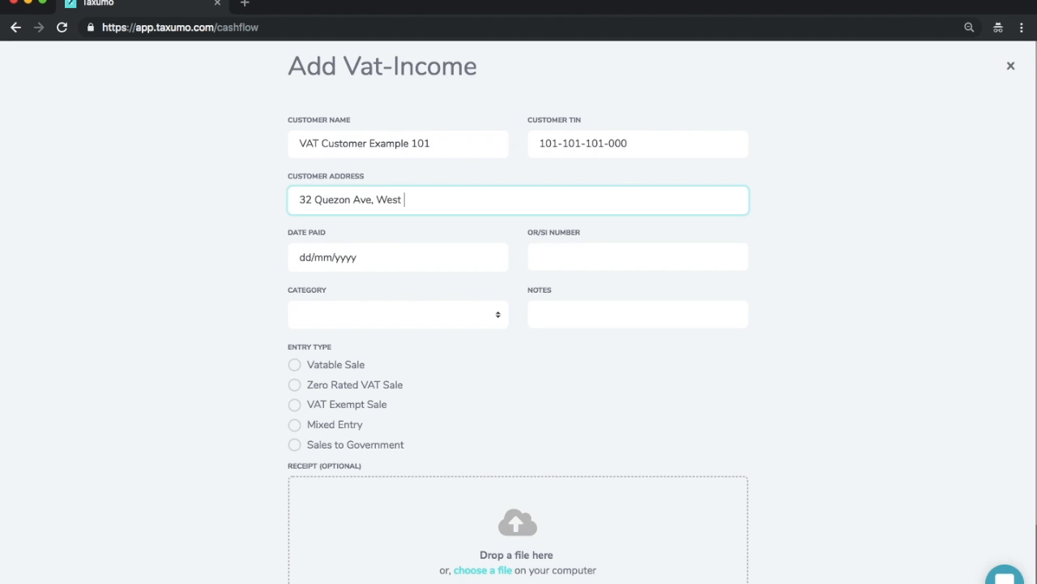
Step: Fill in the customer's address, date paid 10/09/2018 and OR/SI number 687634823, and choose Sales - services as the income category
key(Tab)
text(10/09/2018)
key(Tab)
text(687634823)
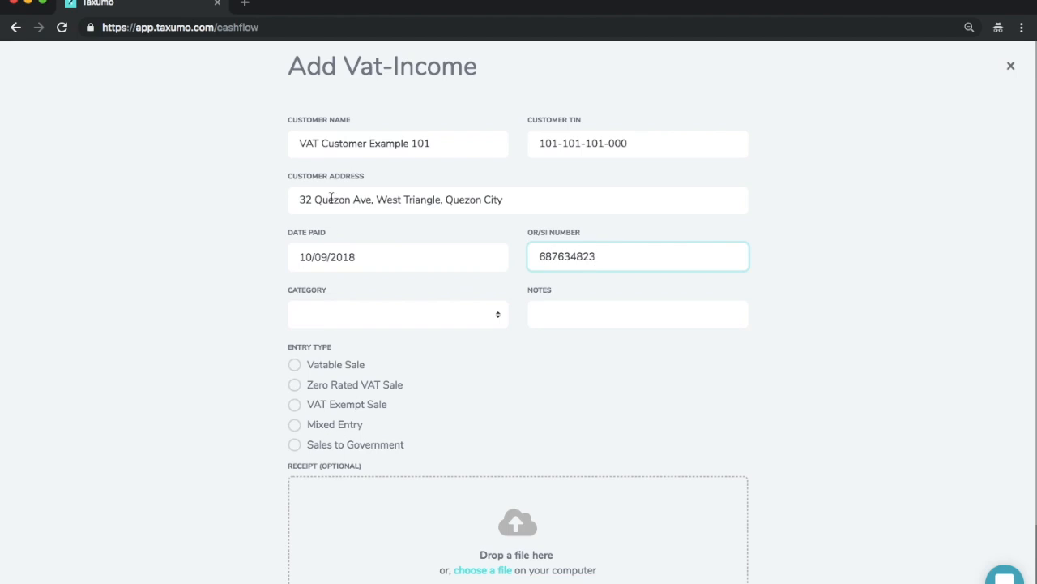
click(342, 308)
click(347, 328)
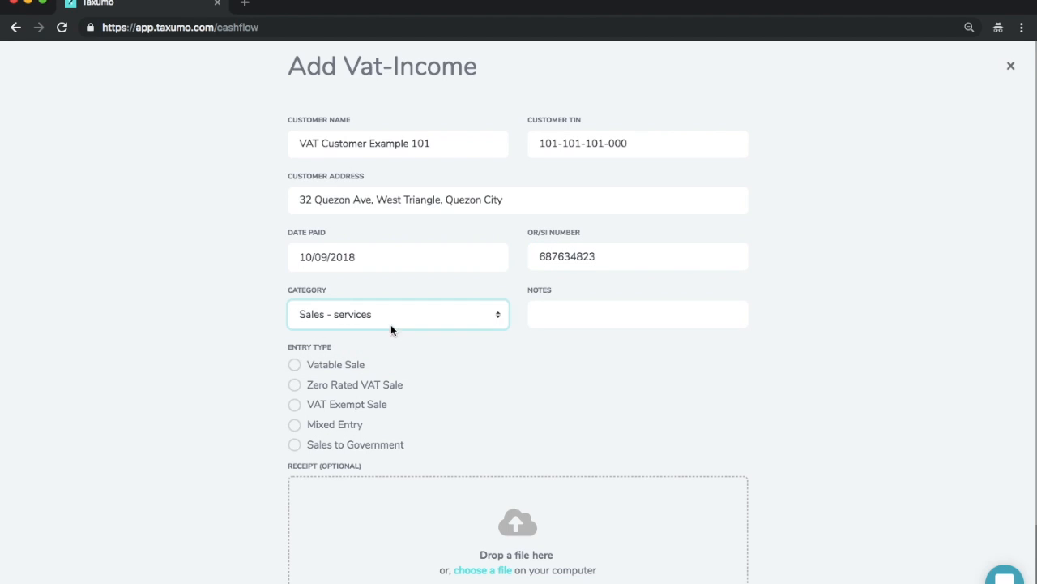
Step: Replace the OR/SI number with 0000005 and enter "Income for Social Media Work" as the notes
double_click(566, 257)
text(0000001)
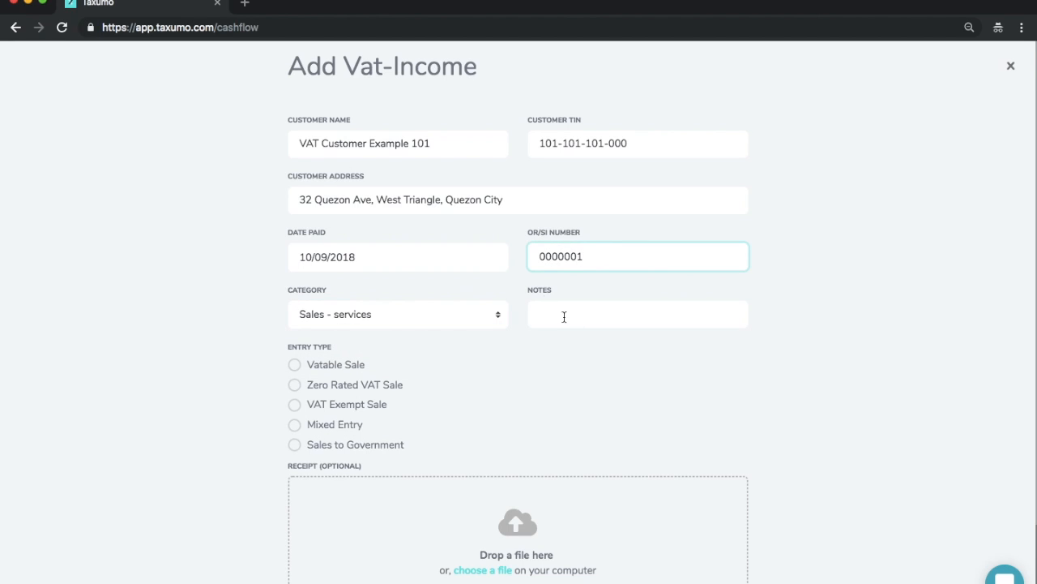
key(BackSpace)
text(5)
click(608, 315)
text(Income for Social Media Work)
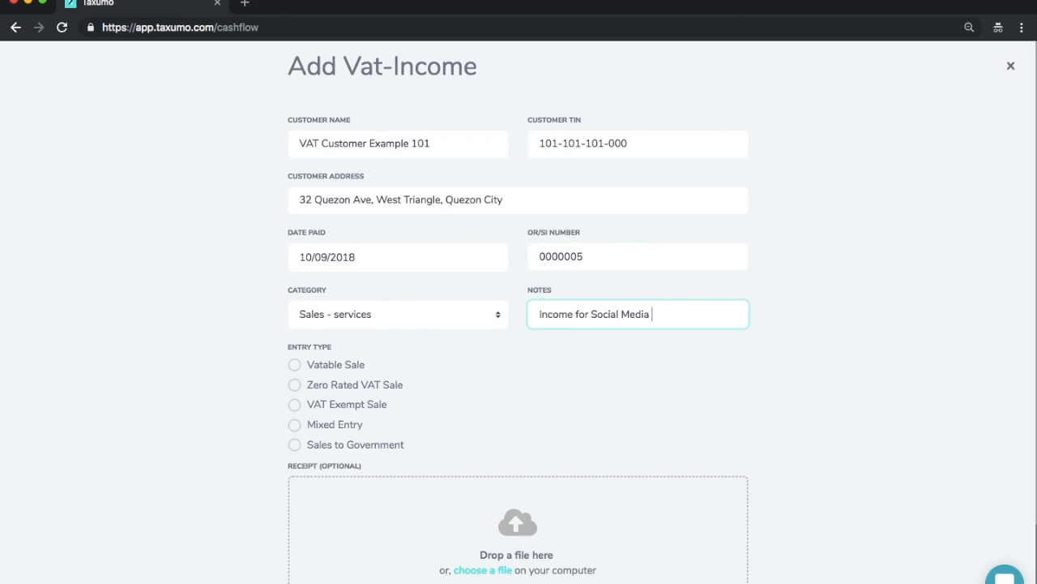
Step: Set the income's entry type to Vatable Sale and enter a gross amount of 10000
click(294, 365)
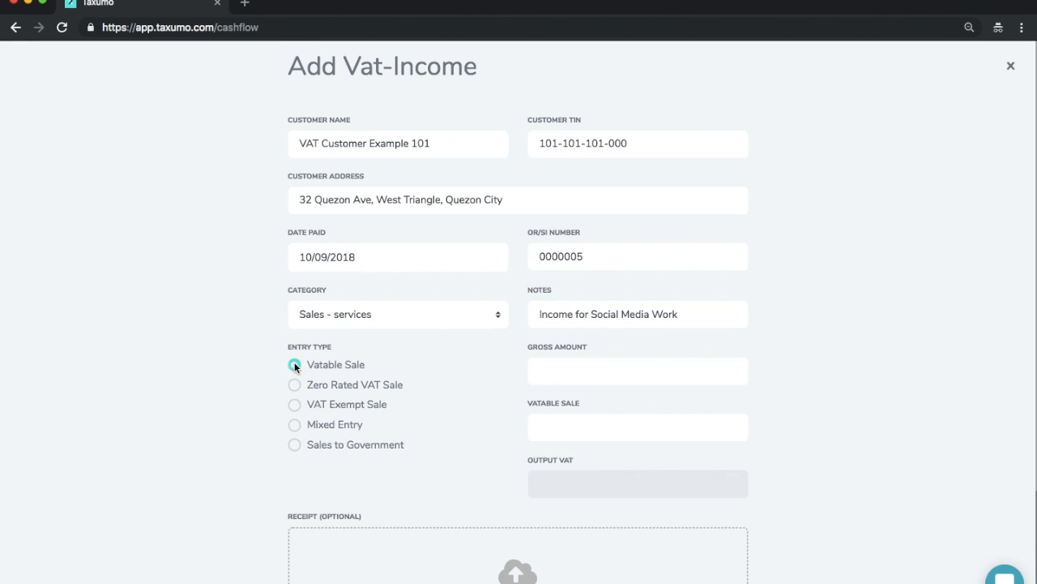
click(706, 364)
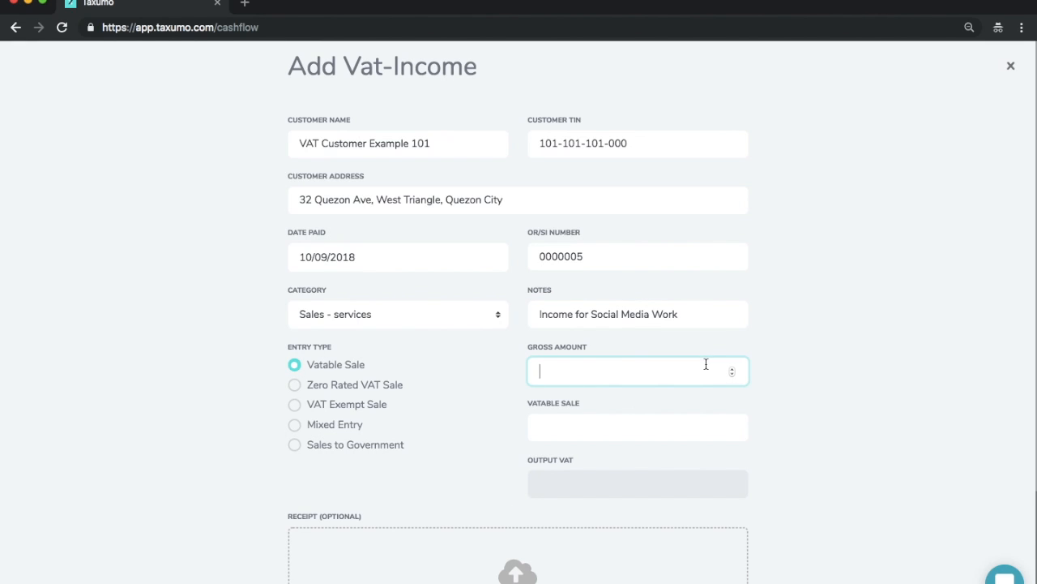
text(10000)
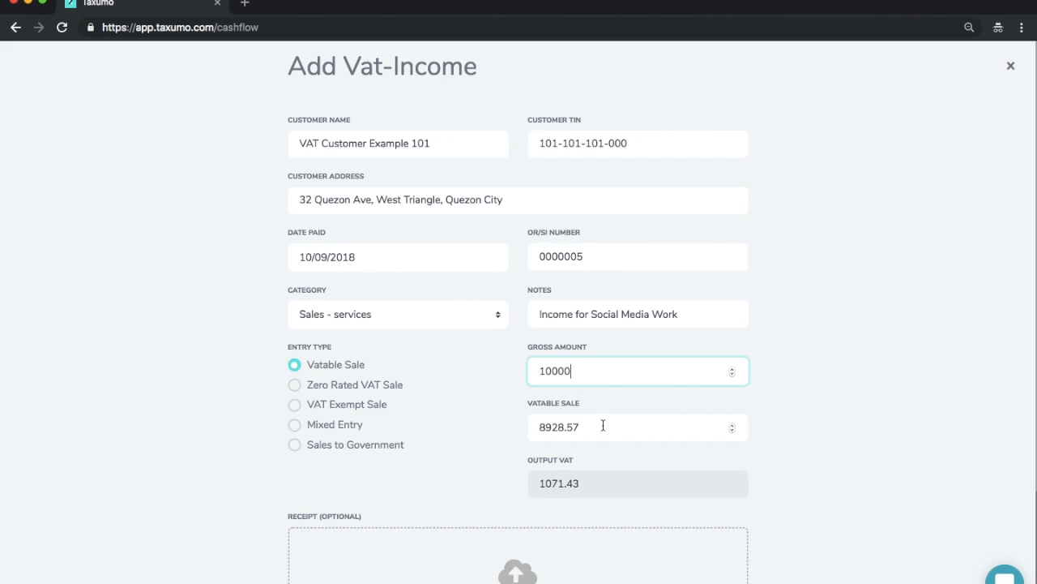
Step: Set the vatable sale amount to 1000 and submit the income entry
drag(603, 426, 496, 422)
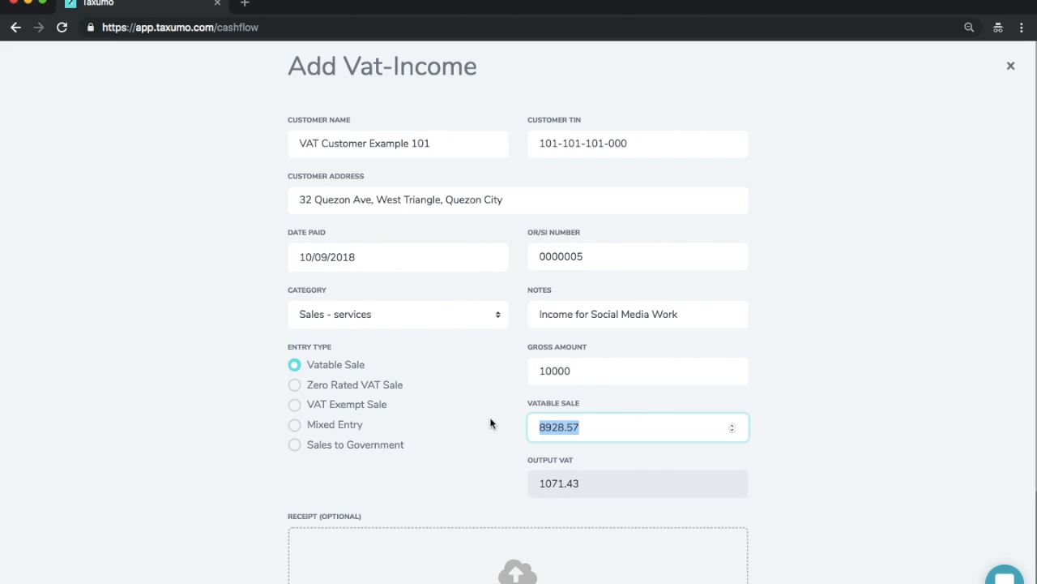
text(1000)
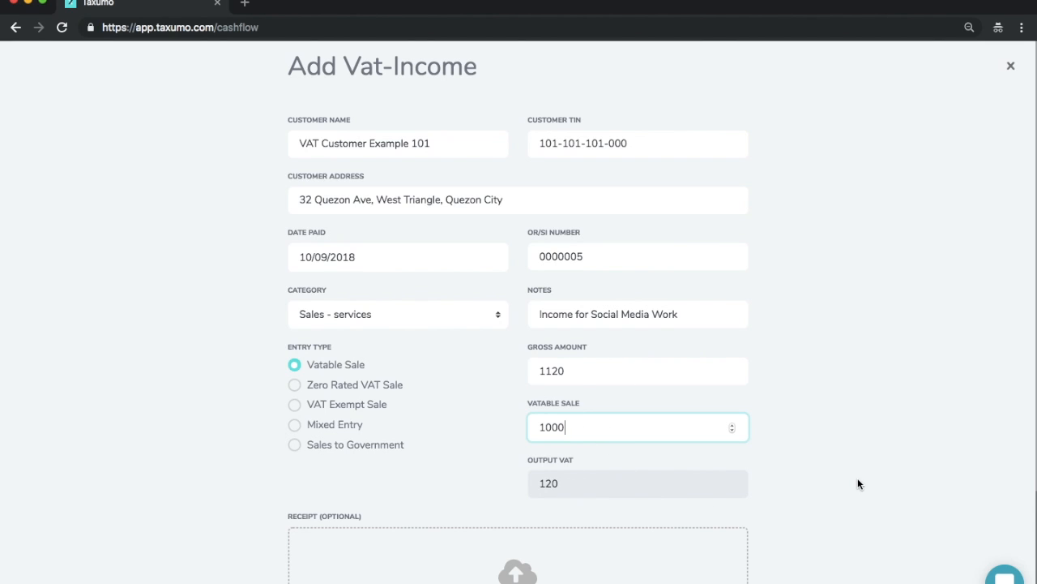
scroll(858, 478, down, 2)
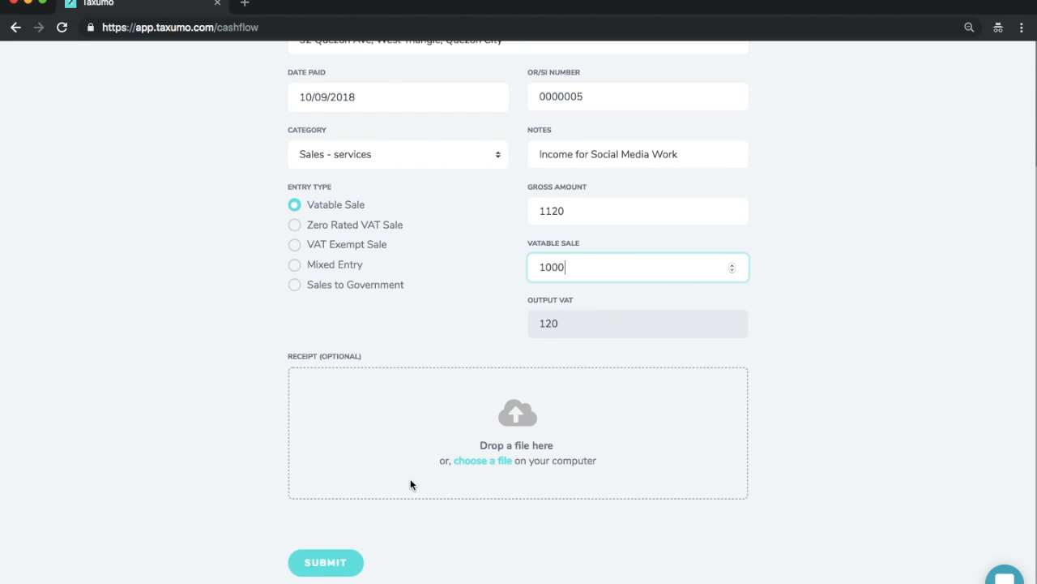
click(325, 562)
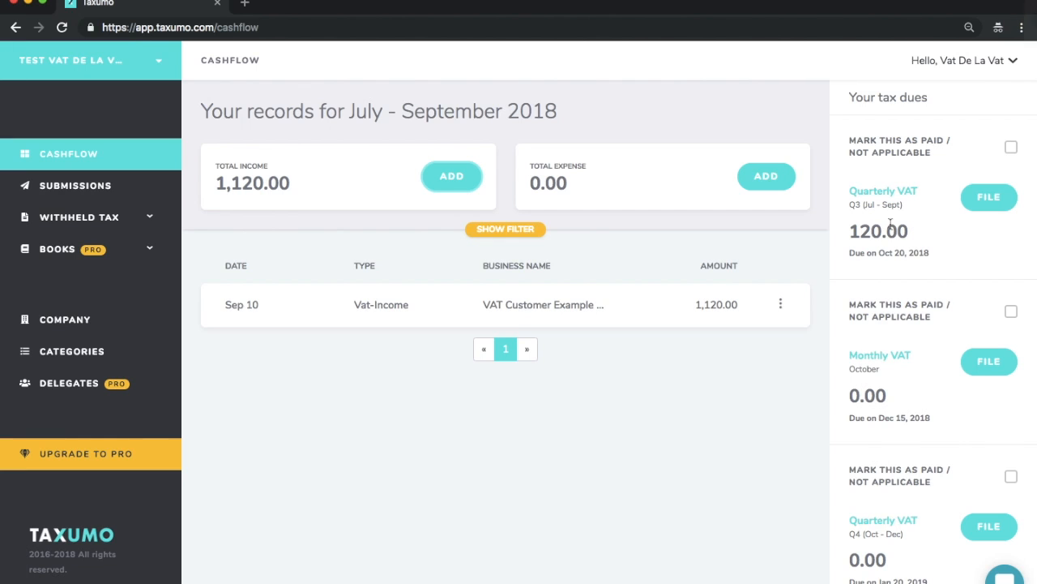
Step: Start a new VAT expense entry with National Bookstore as the supplier name and fill in the supplier's TIN
click(766, 177)
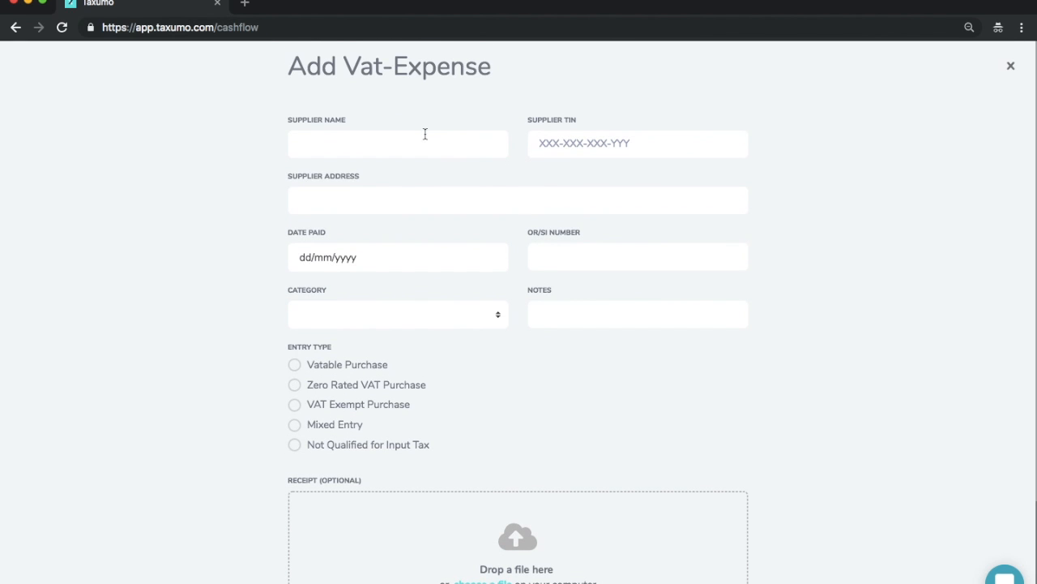
click(425, 133)
text(National Bookstore)
key(Tab)
text(202-303-404-000)
key(Tab)
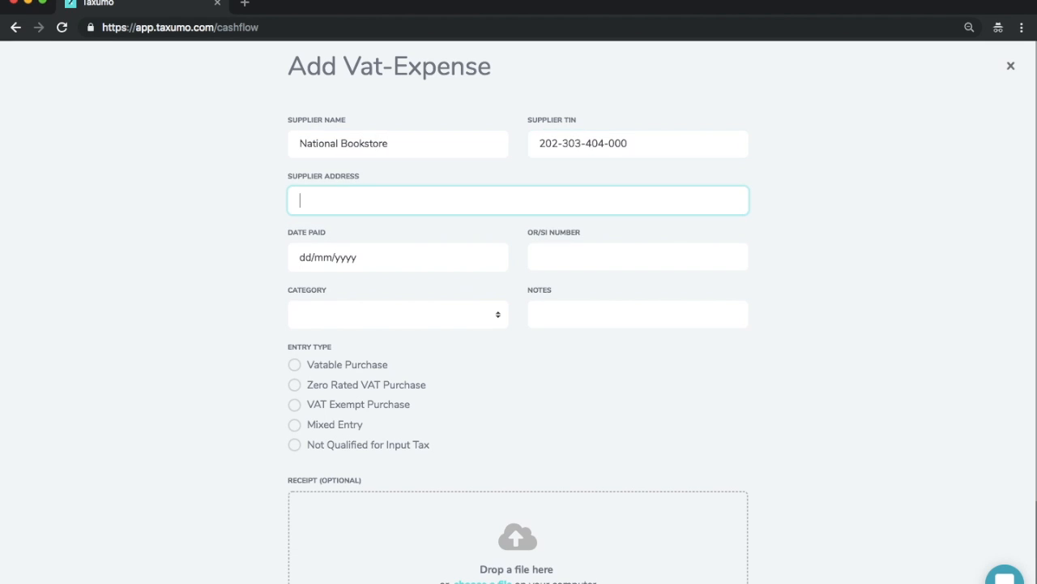
Step: Fill in the supplier's address, date paid 11/09/2018 and OR/SI number 898473 for the National Bookstore expense
key(Tab)
text(11092018)
key(Tab)
text(898473)
key(Tab)
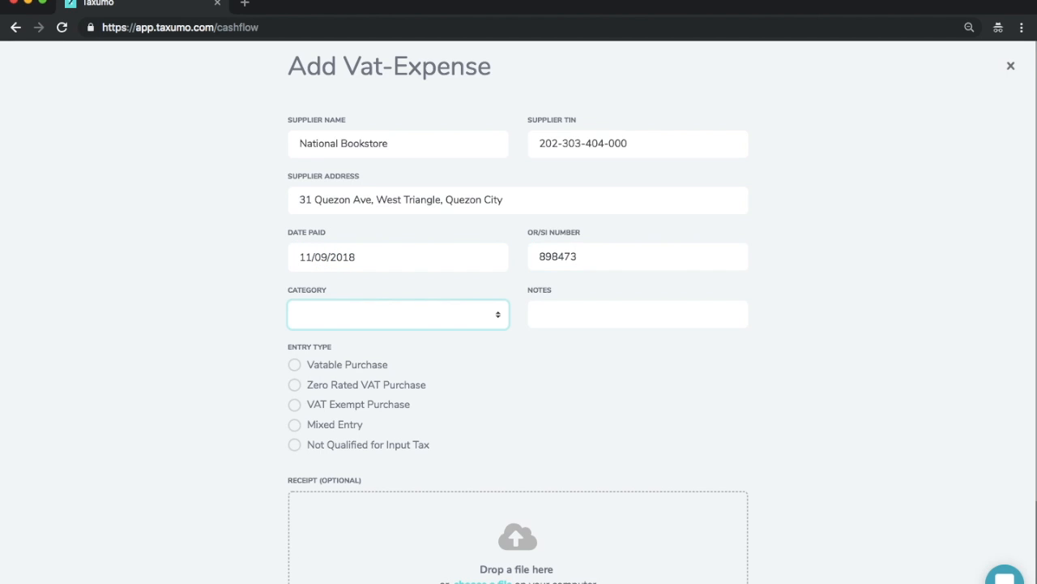
Step: Categorize the expense as Office Supplies and enter it as a Vatable Purchase with a vatable amount of 100
click(406, 316)
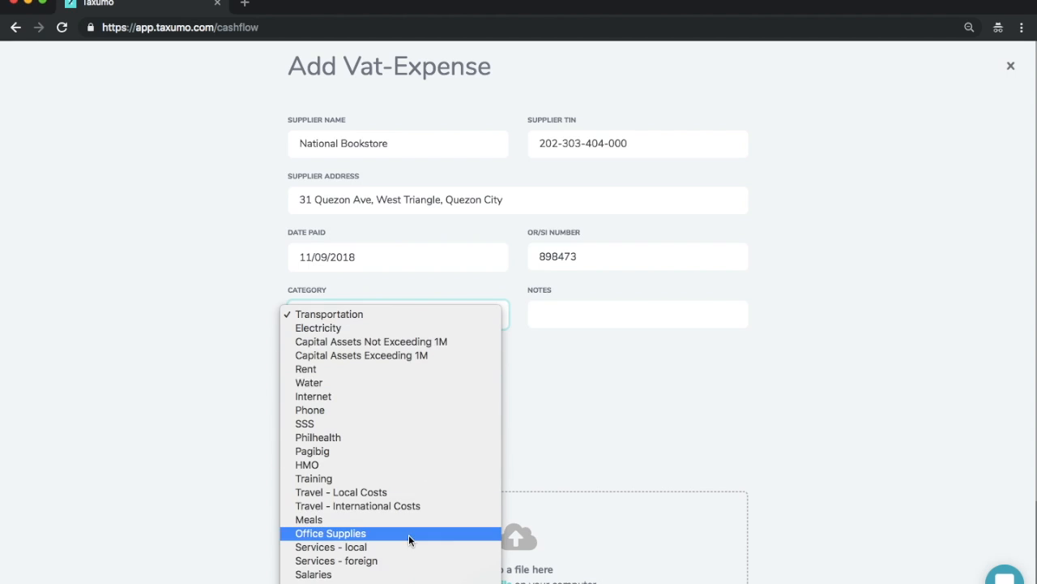
scroll(408, 534, down, 2)
click(397, 494)
click(296, 366)
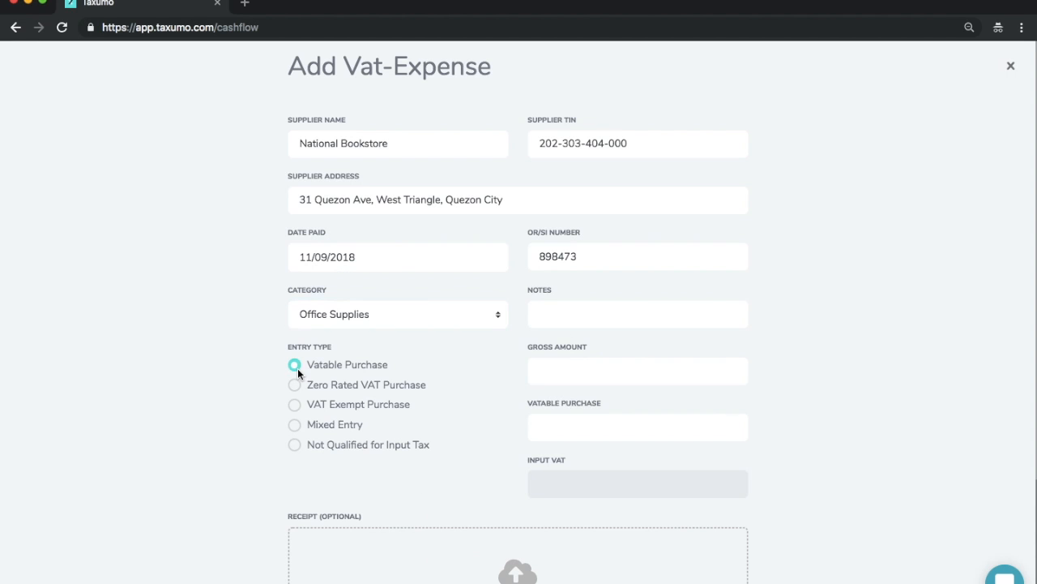
click(567, 428)
text(100)
click(818, 444)
scroll(811, 443, down, 3)
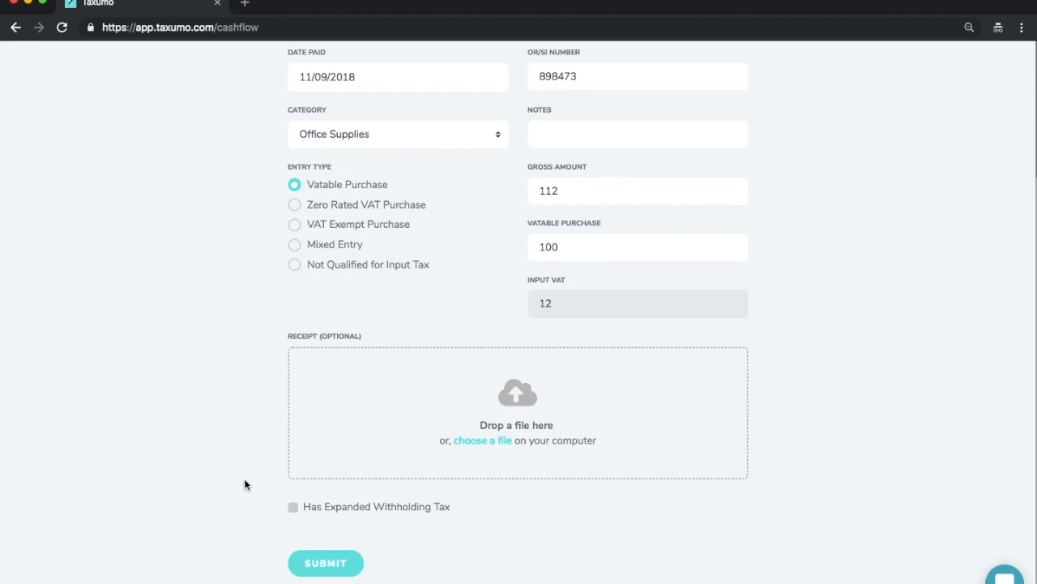
Step: Change the vatable purchase amount to 1000 and submit the National Bookstore expense
scroll(244, 478, up, 3)
scroll(244, 479, down, 3)
double_click(563, 251)
text(1000)
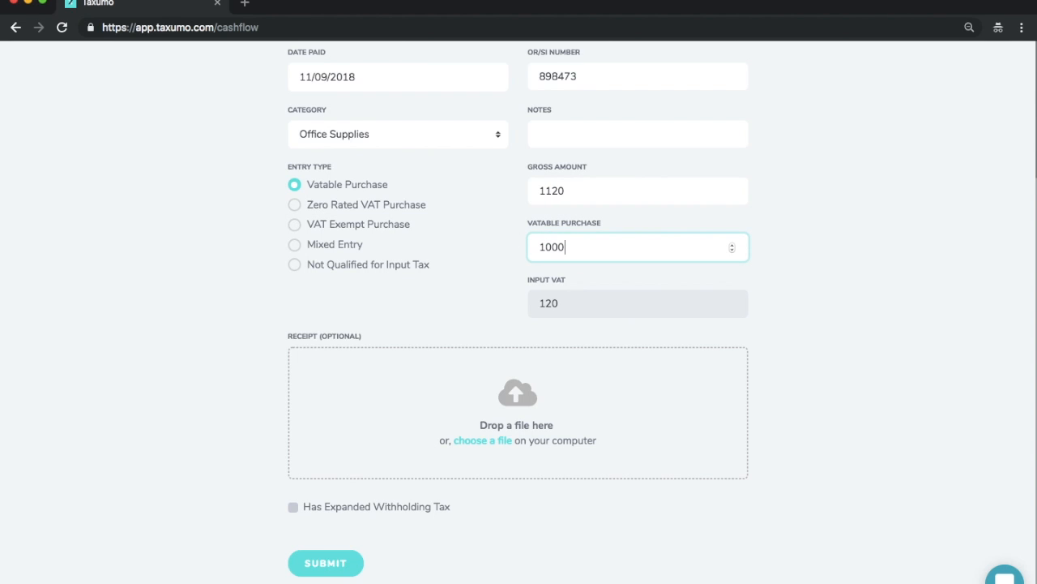
click(341, 565)
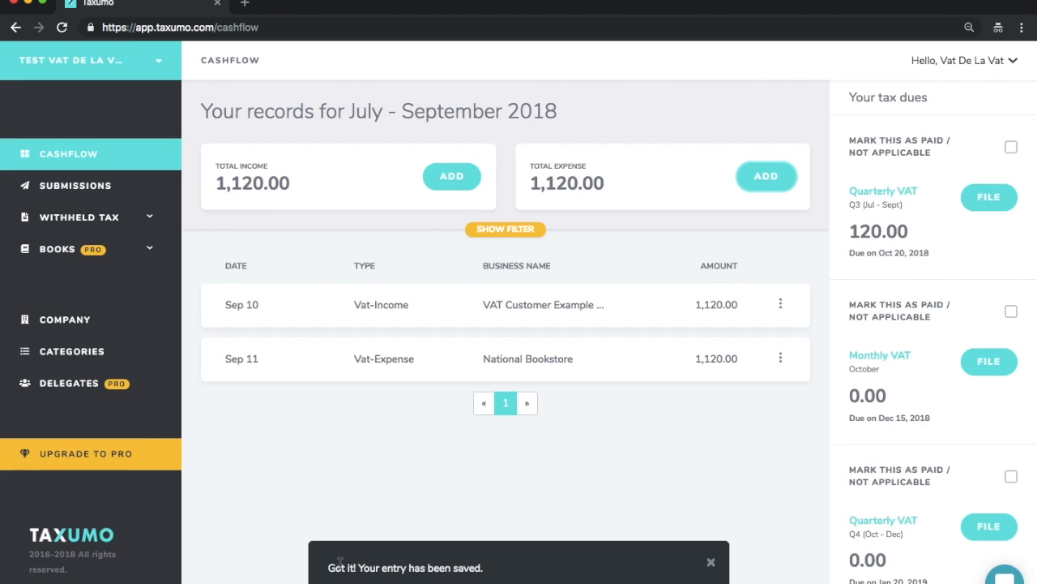
Step: Start another VAT expense entry, entering Office Warehouse as the supplier name and filling in the supplier's TIN
click(762, 178)
click(341, 146)
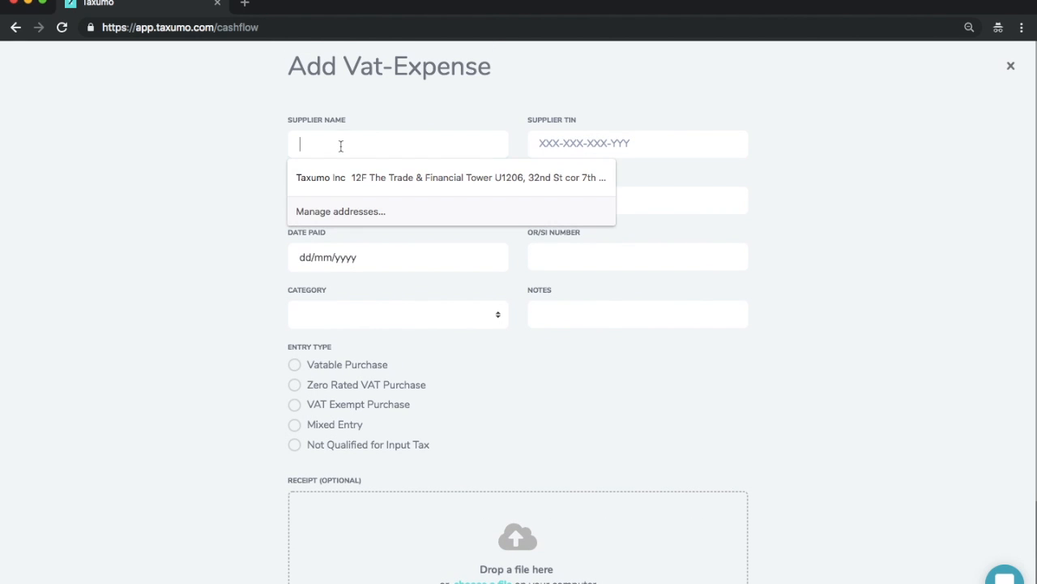
text(Office Warehouse)
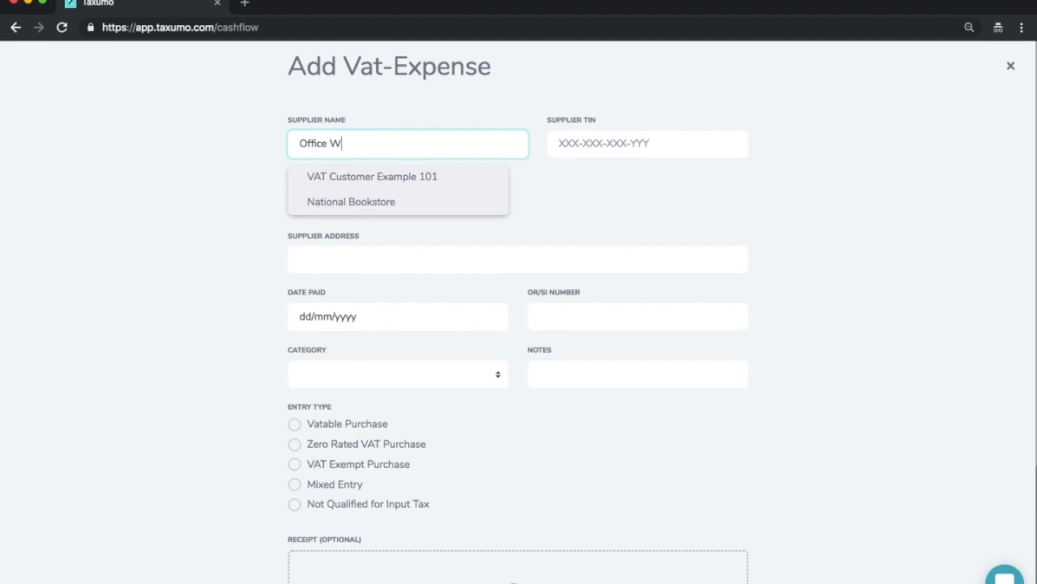
key(Tab)
text(303-404-505-000)
key(Tab)
Step: Fill in the supplier's address, date paid 12/09/2018 and OR/SI number 6768 for the expense
text(13)
key(BackSpace)
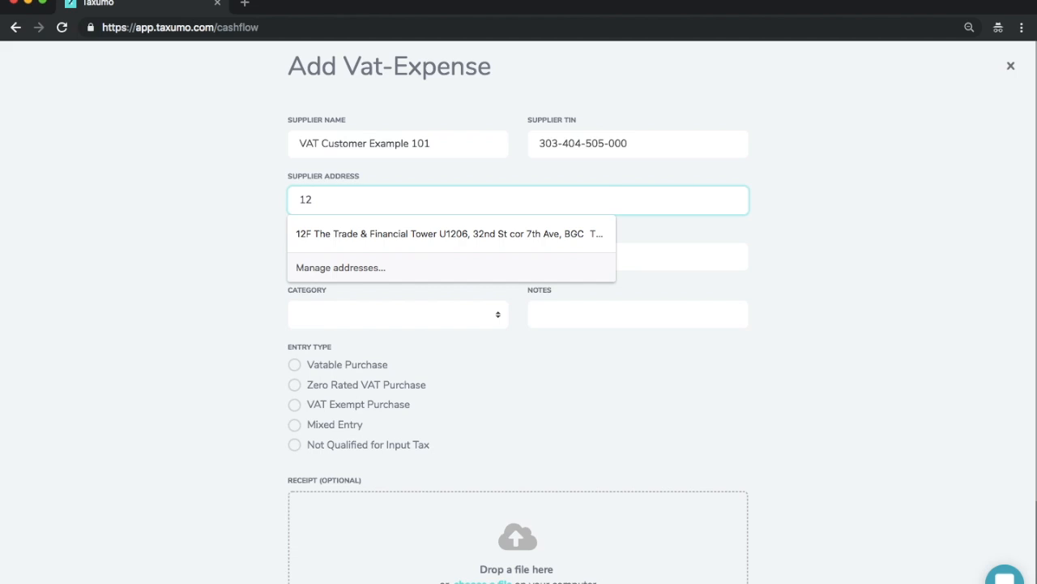
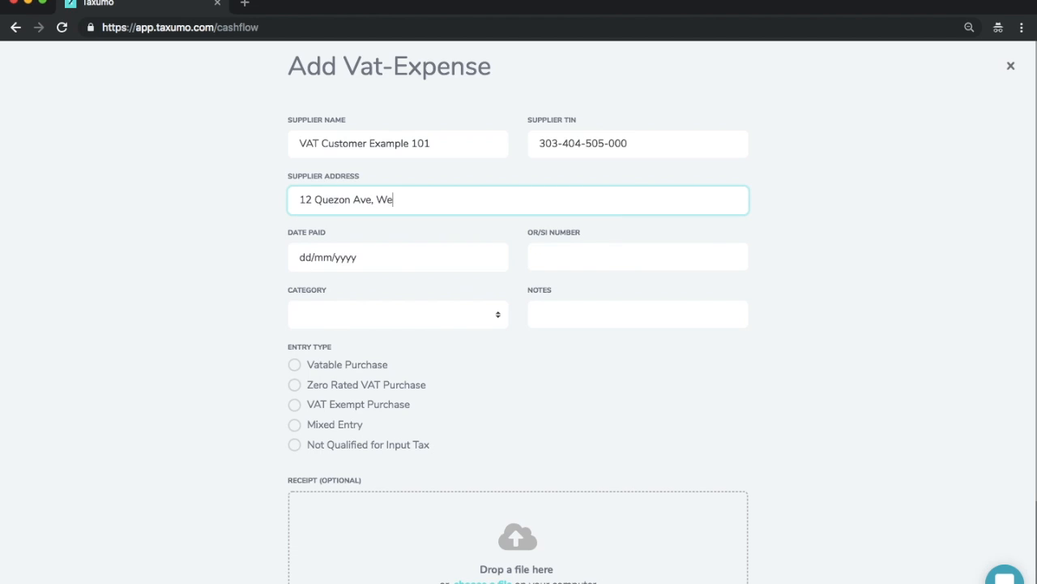
key(Tab)
text(12/09/0201)
text(6768)
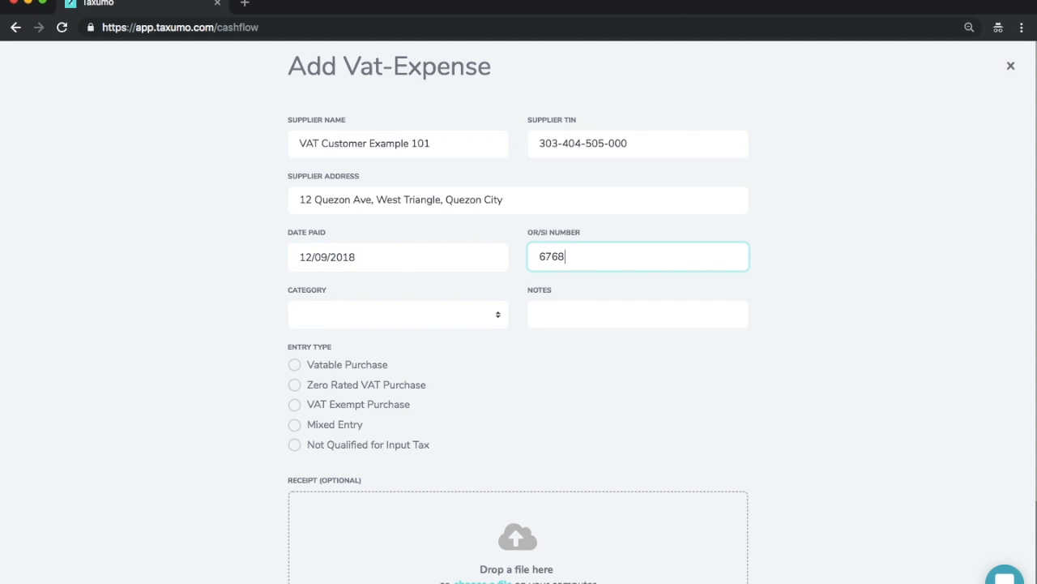
Step: Categorize the expense as Training
click(381, 314)
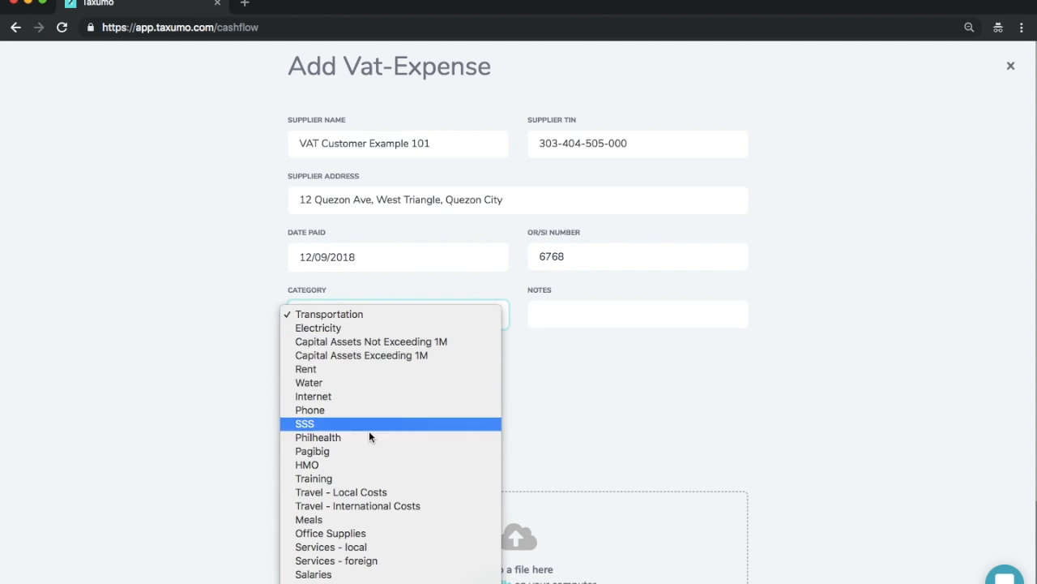
scroll(370, 505, down, 2)
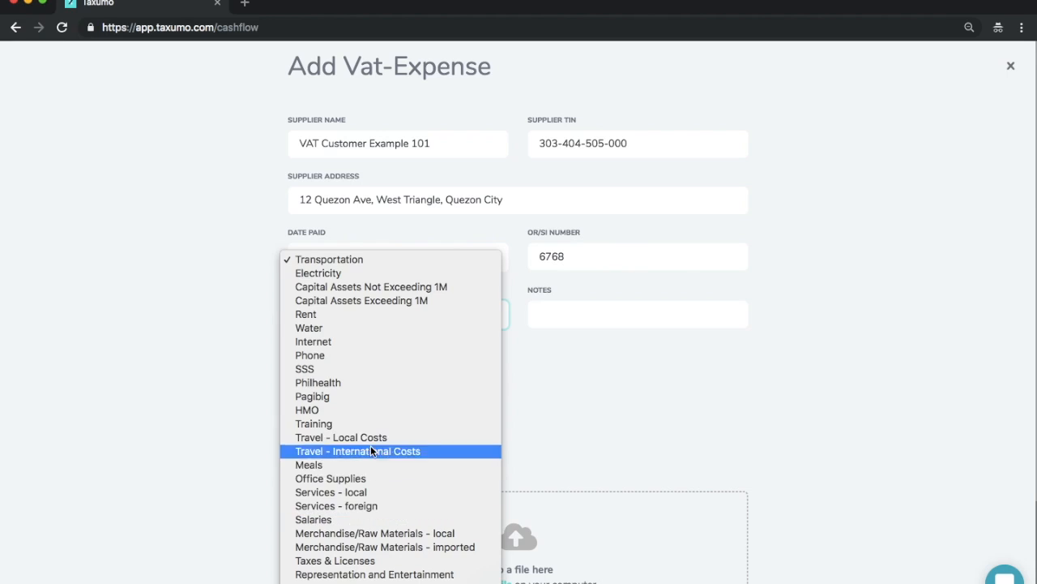
click(370, 422)
Step: Replace the supplier name with Office Warehouse and add the note "Training on POS System"
click(449, 144)
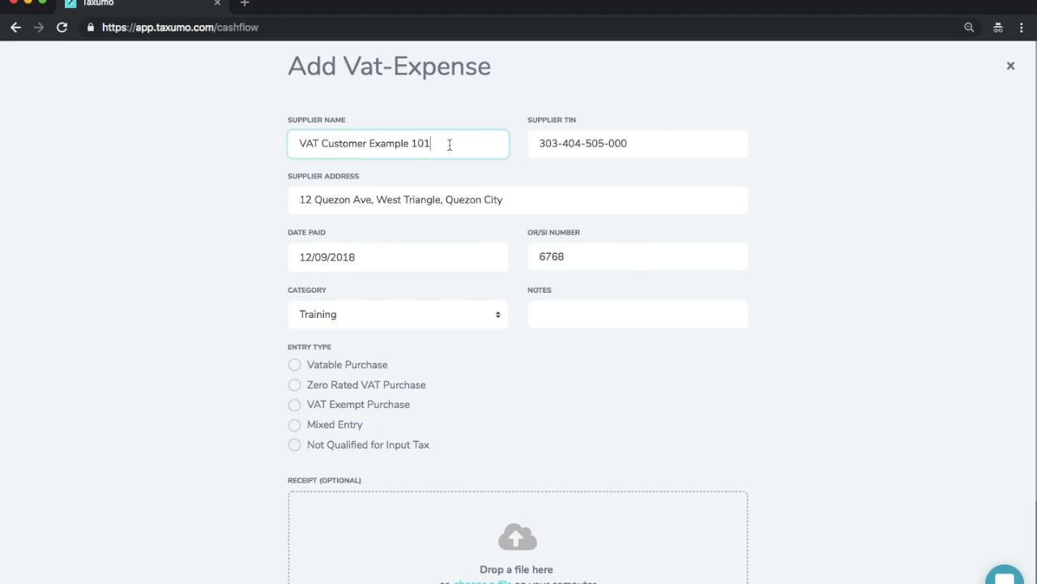
key(super+a)
text(Office Warehouse)
key(Tab)
key(Tab)
click(583, 304)
text(Training on POS )
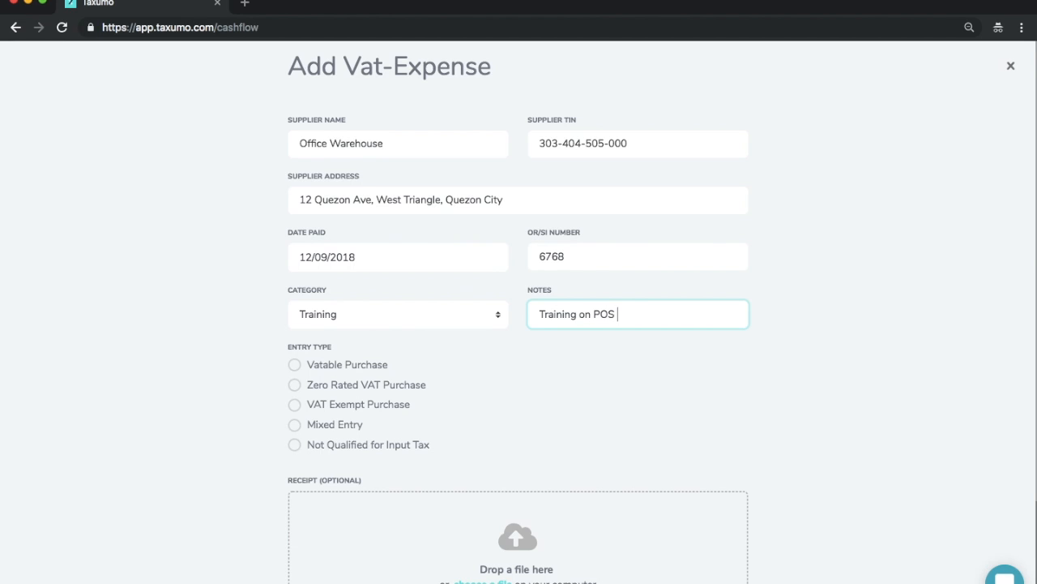
text(System)
Step: Enter the expense as a Vatable Purchase of 10000, mark it as having expanded withholding tax and submit it
click(295, 364)
click(607, 427)
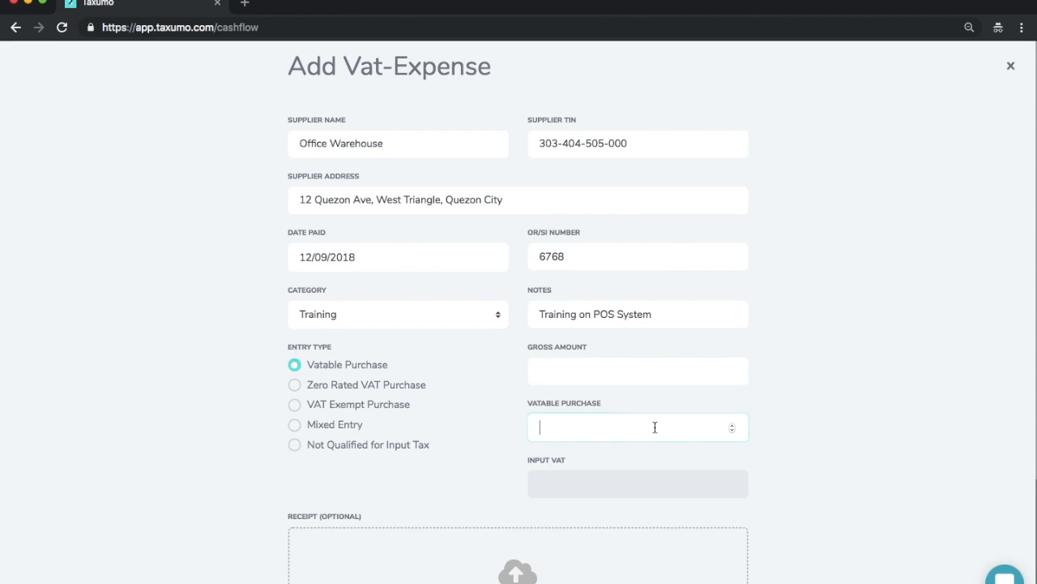
text(10000)
click(845, 411)
scroll(844, 411, down, 2)
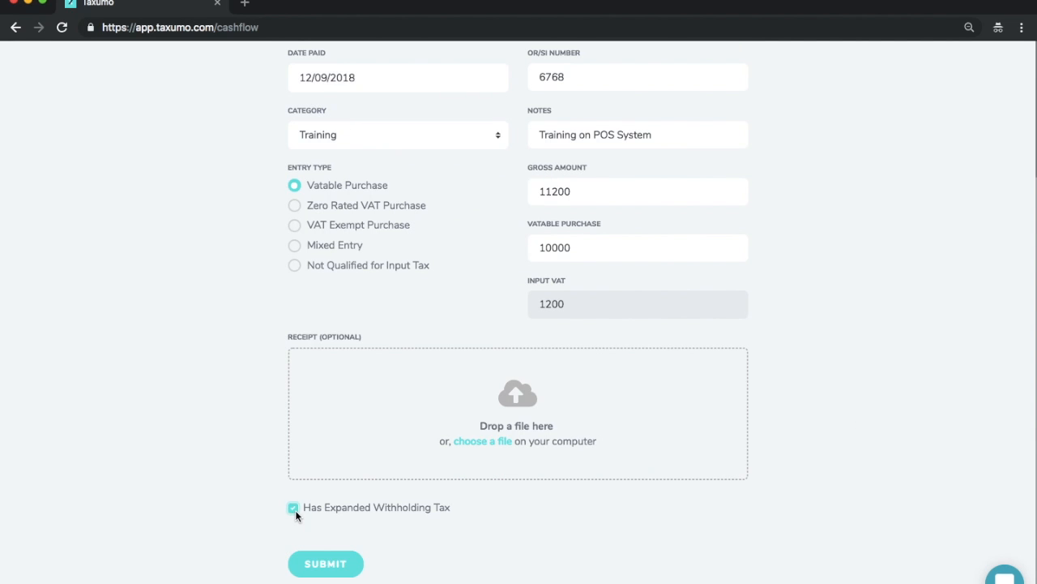
click(327, 563)
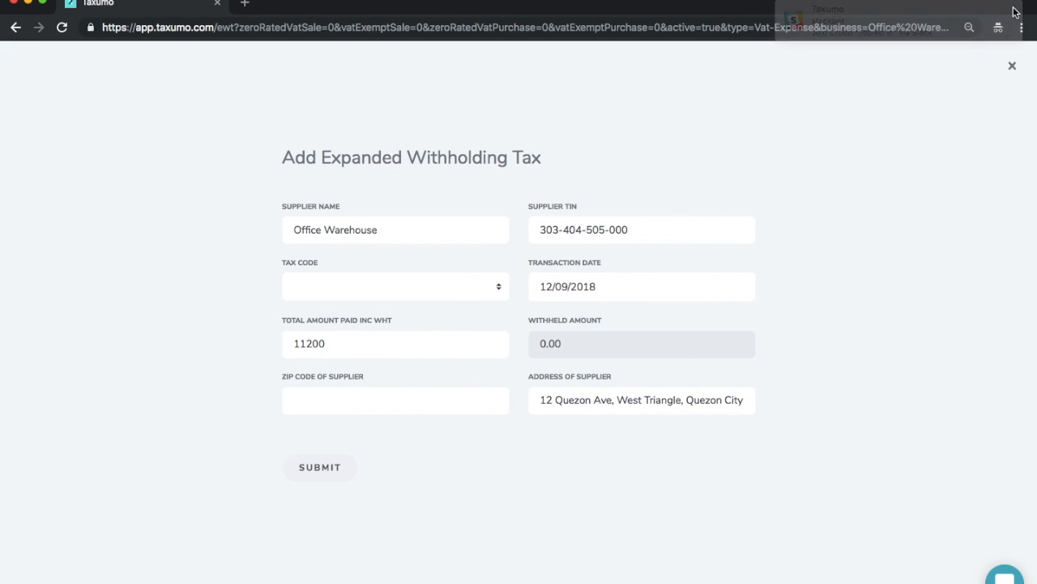
Step: Set the withholding tax code to WI120, fill in the supplier's ZIP code and submit the expanded withholding tax record
click(437, 285)
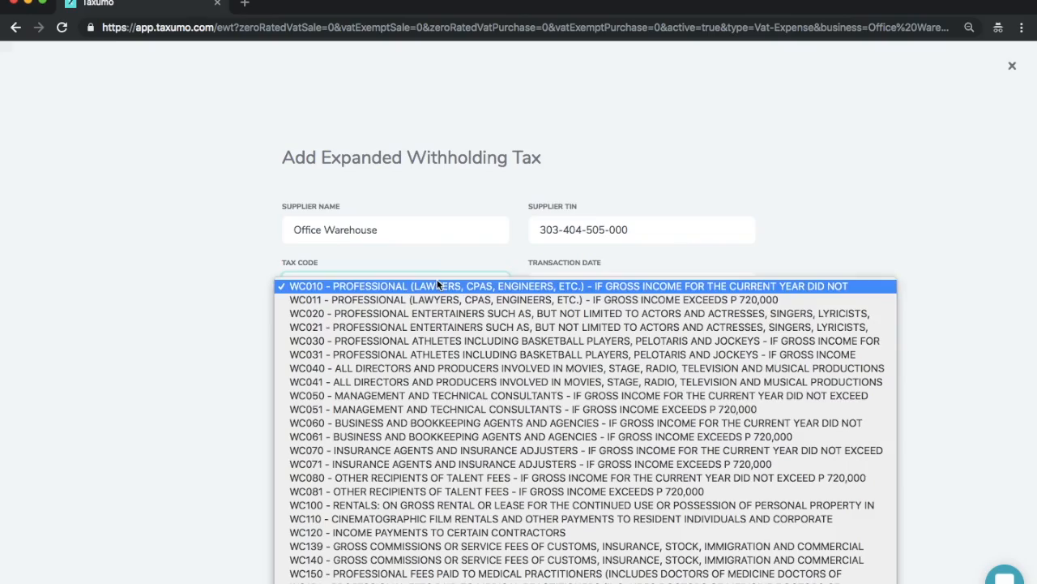
scroll(413, 487, down, 10)
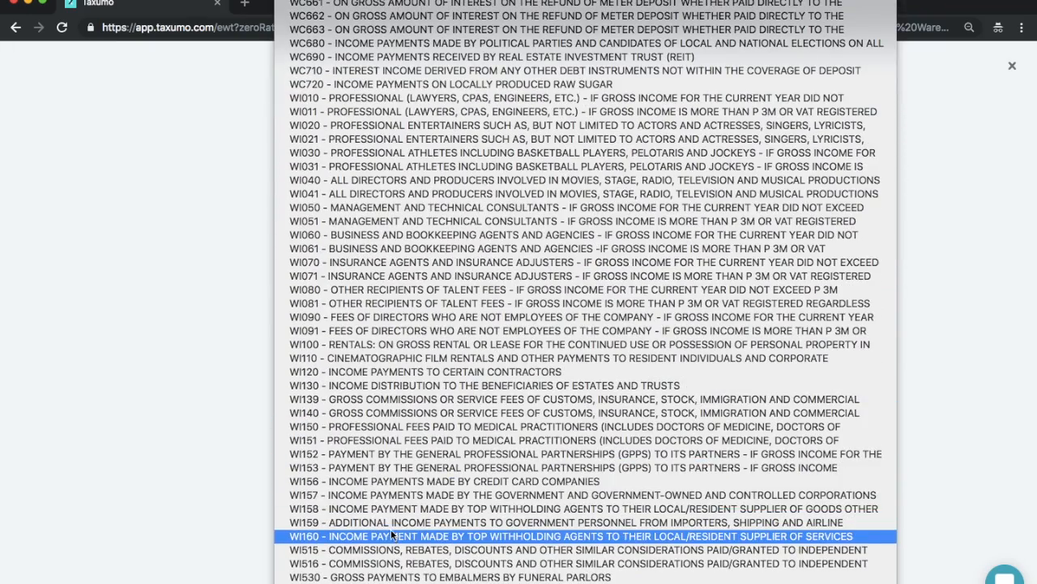
click(414, 369)
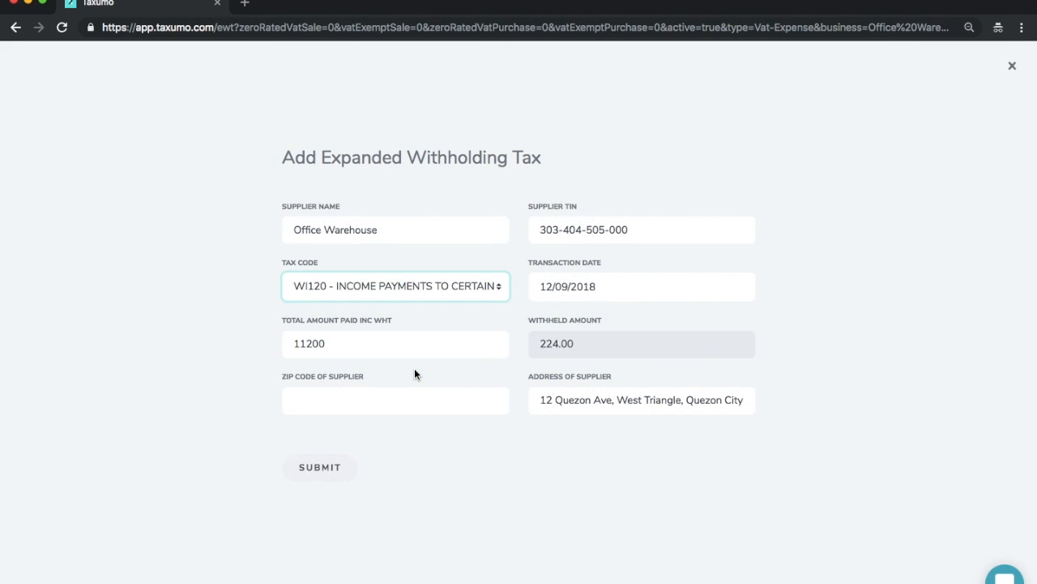
click(401, 409)
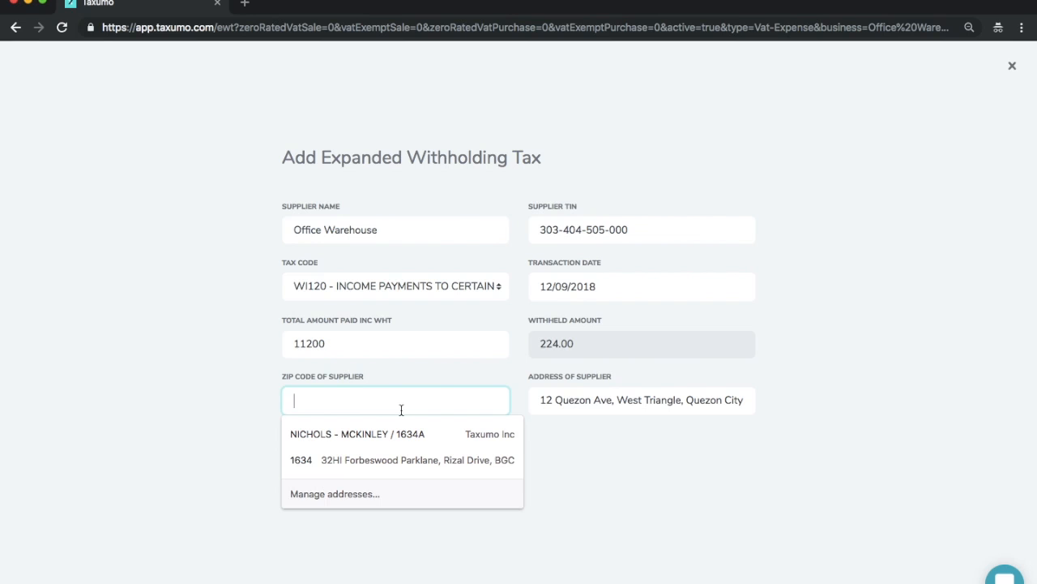
text(1116)
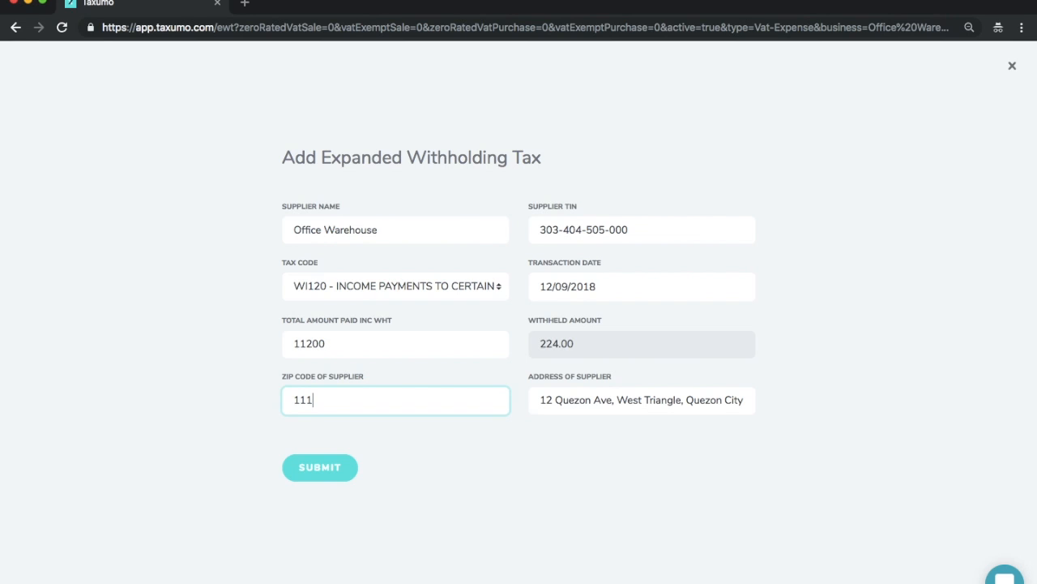
click(454, 466)
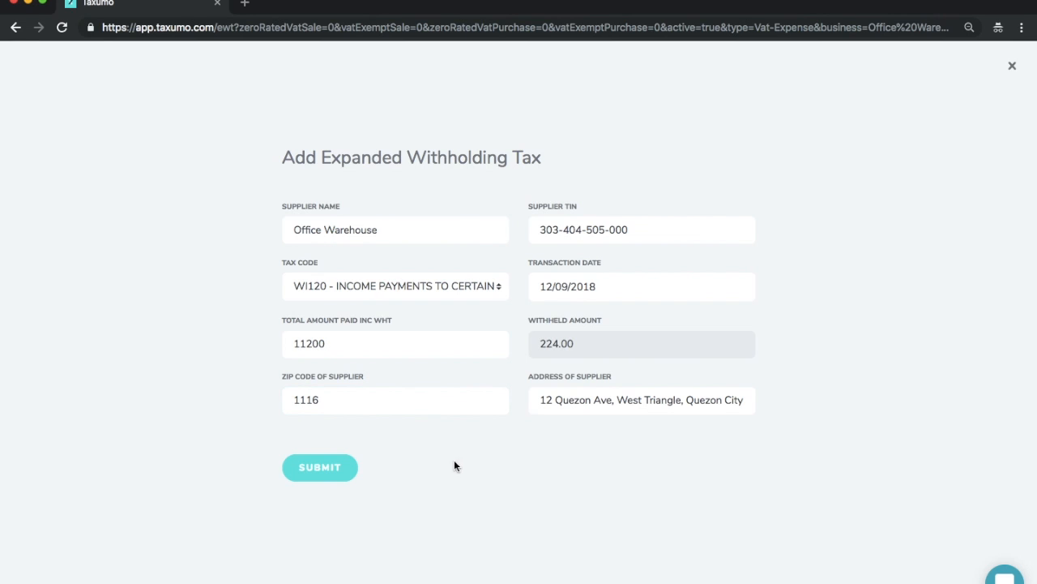
click(334, 470)
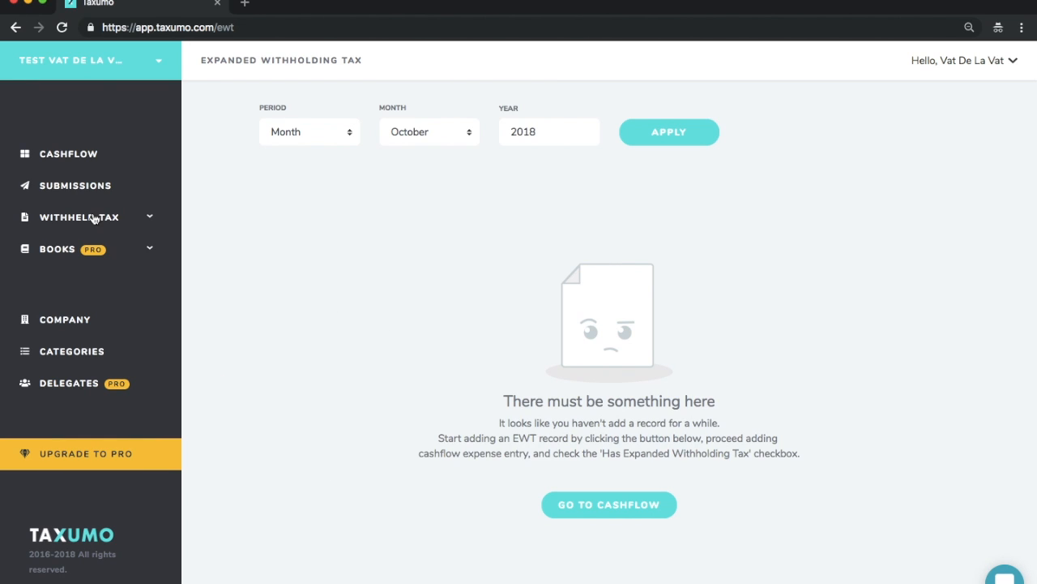
Step: Open the cashflow and filter its records to the 3rd Quarter of 2018, hiding the filter once applied
click(69, 156)
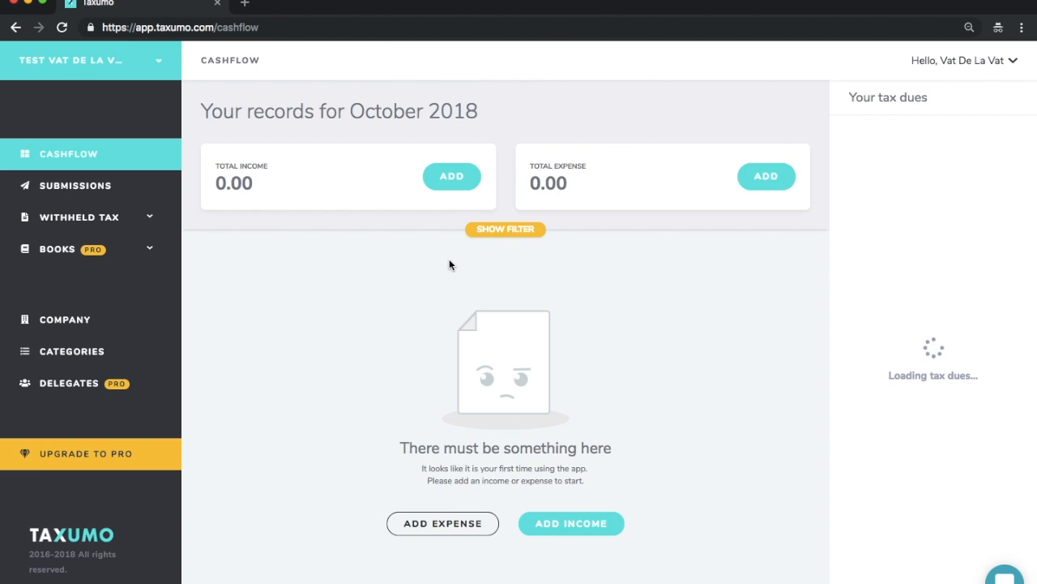
click(509, 228)
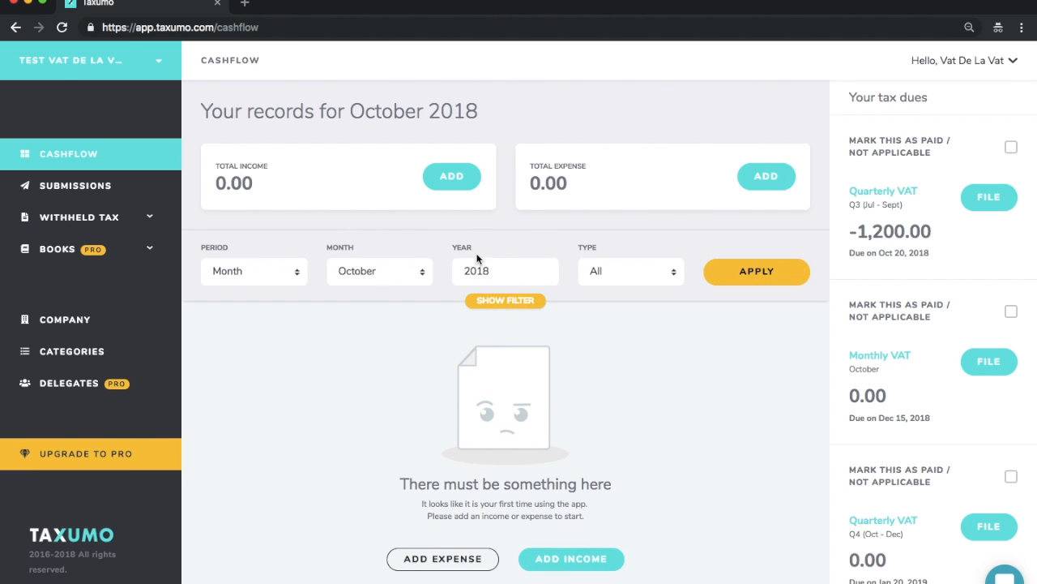
click(282, 271)
click(267, 288)
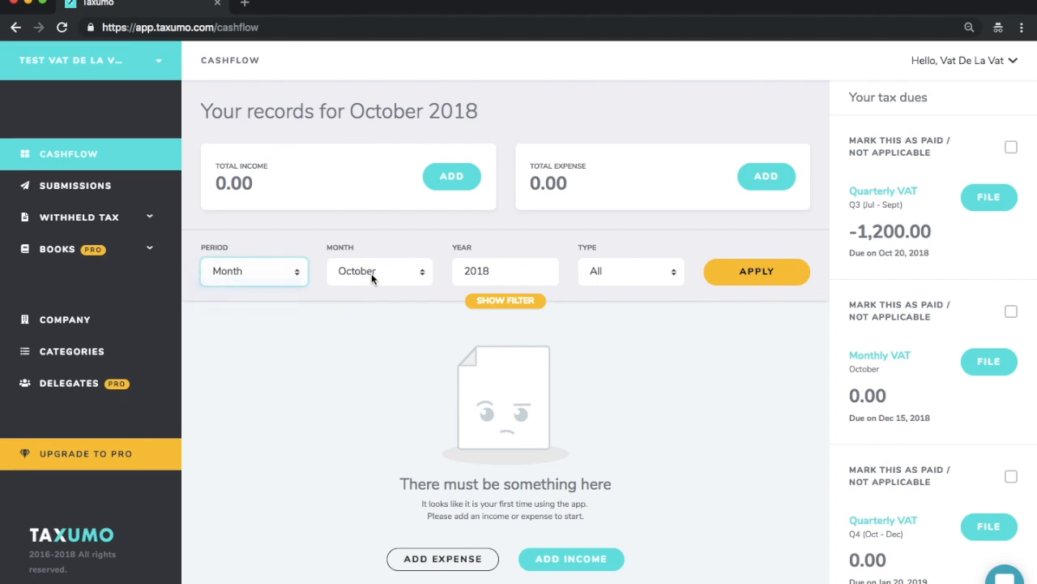
click(374, 272)
click(369, 299)
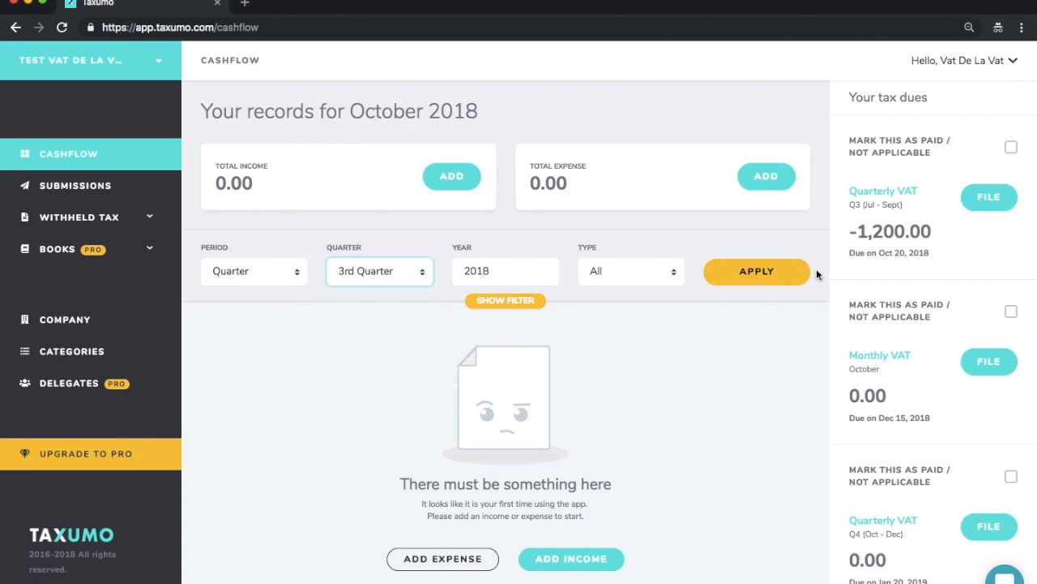
click(766, 278)
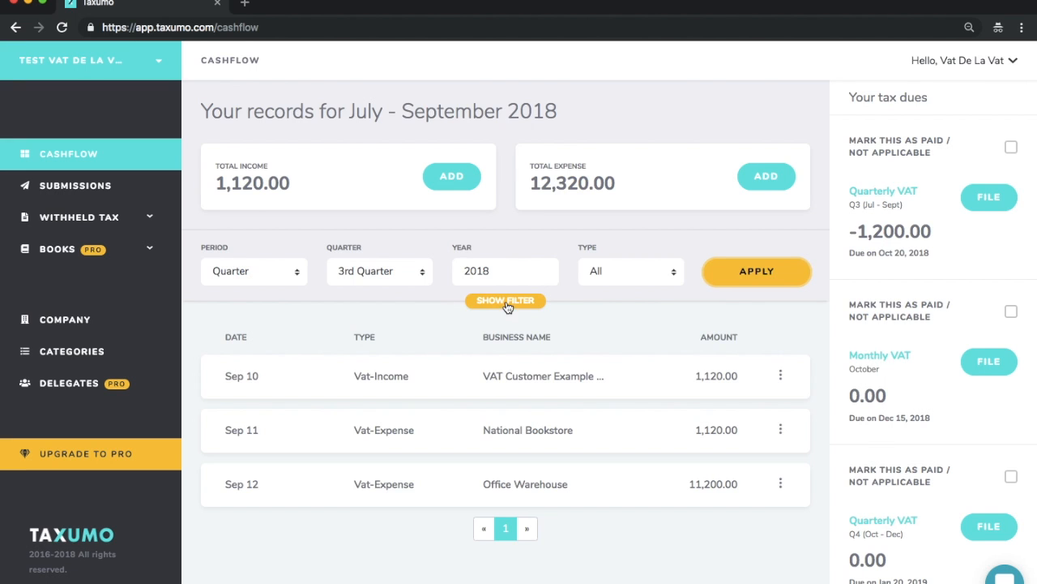
click(506, 301)
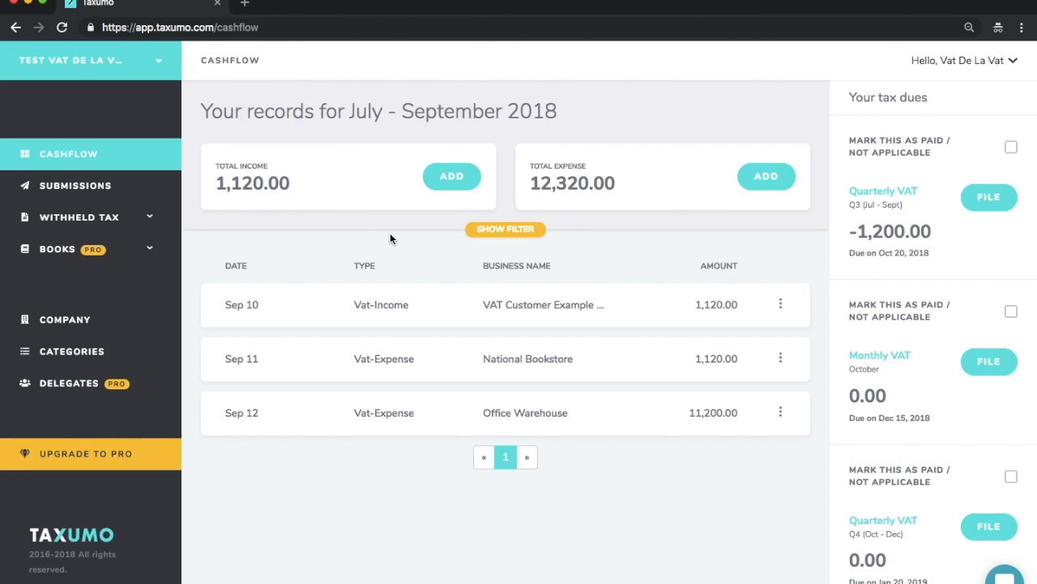
Step: View the blank VAT income form, close it, and expand the details of the Sep 10 income record
click(458, 175)
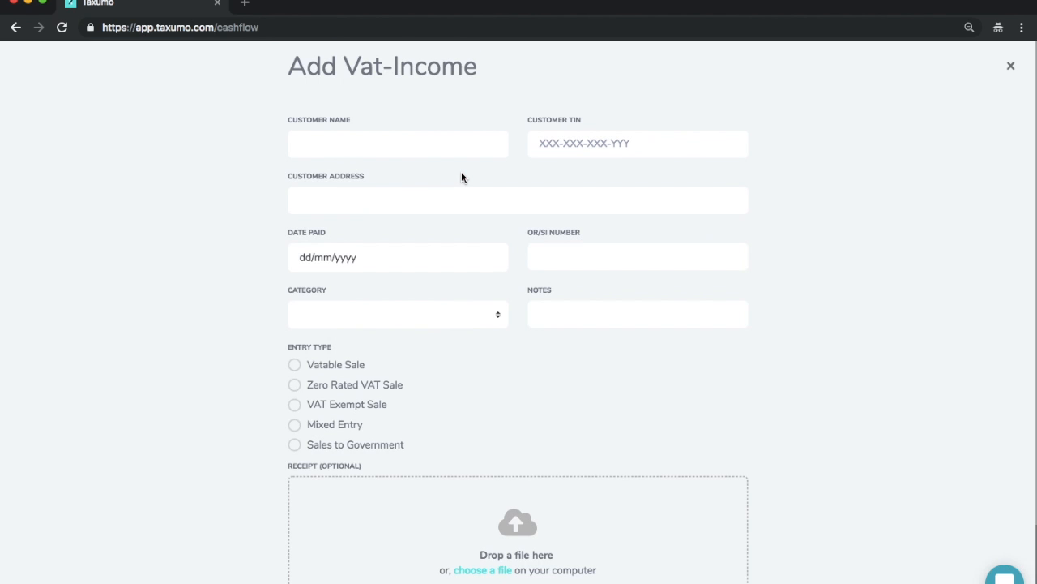
click(1010, 66)
click(553, 306)
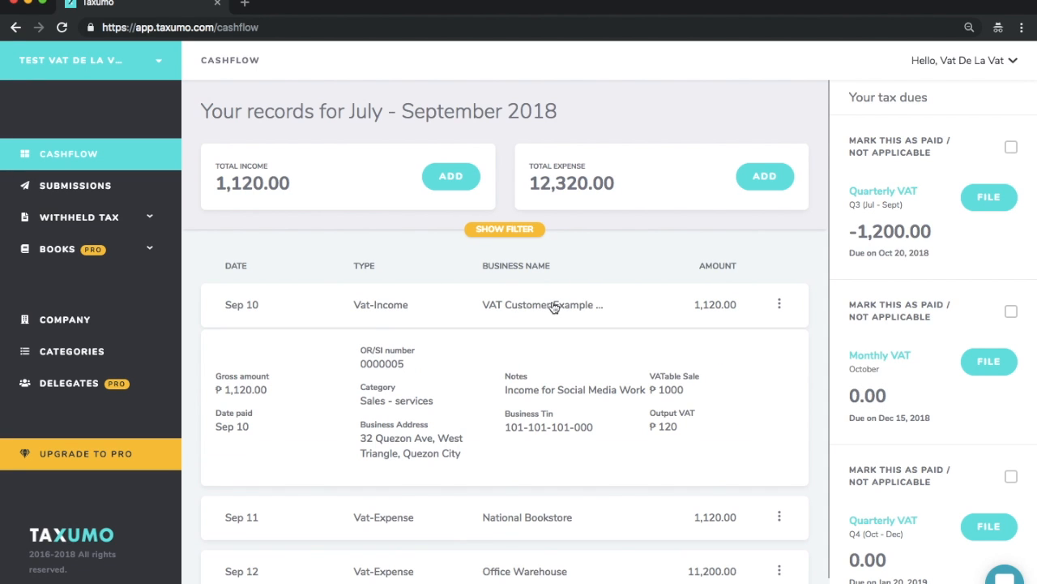
Step: Edit the Sep 10 VAT income record, setting its vatable sale to 100000, and save it
click(774, 307)
click(780, 305)
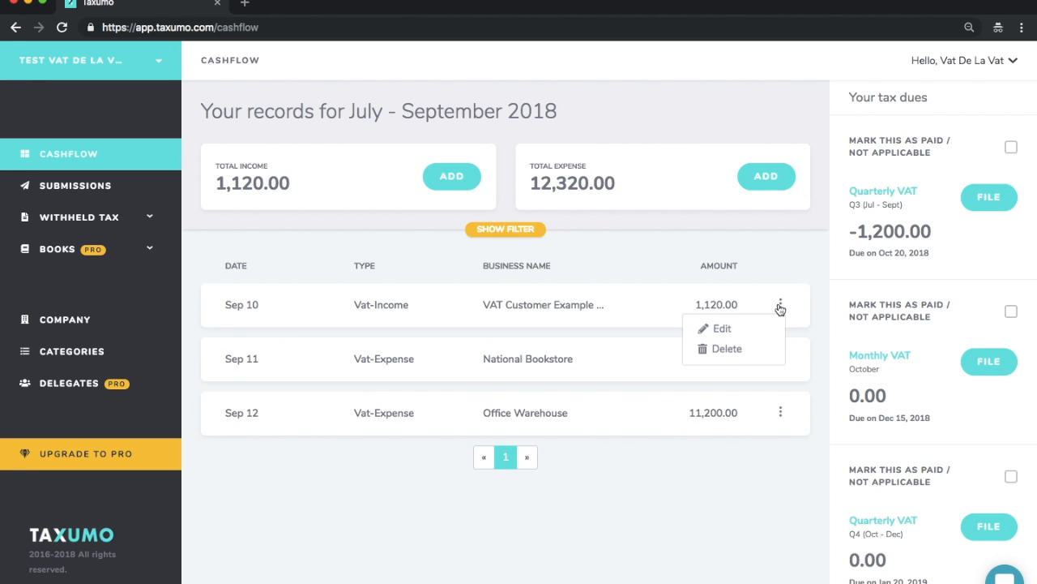
click(736, 327)
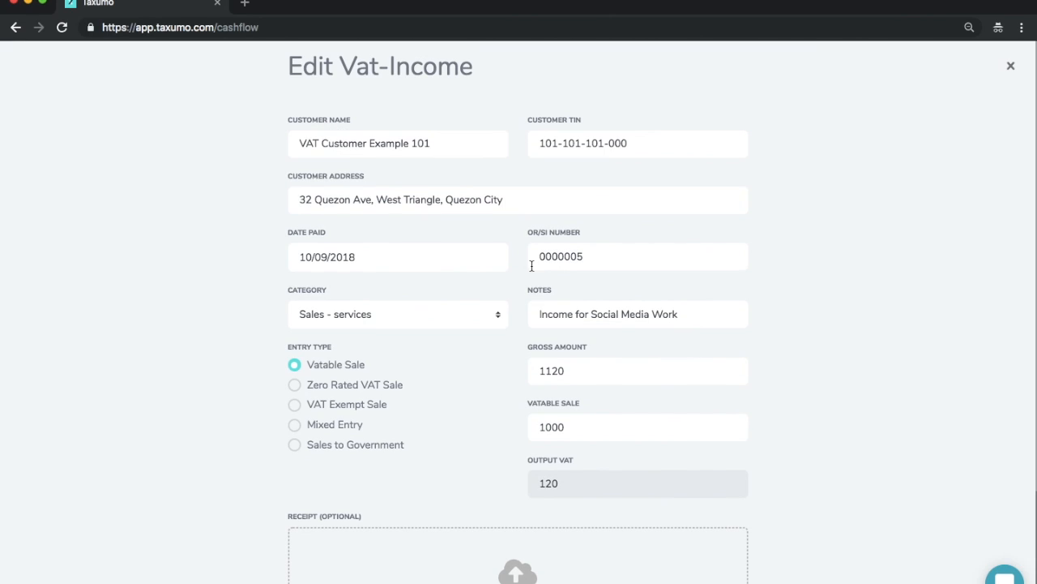
click(572, 426)
text(00)
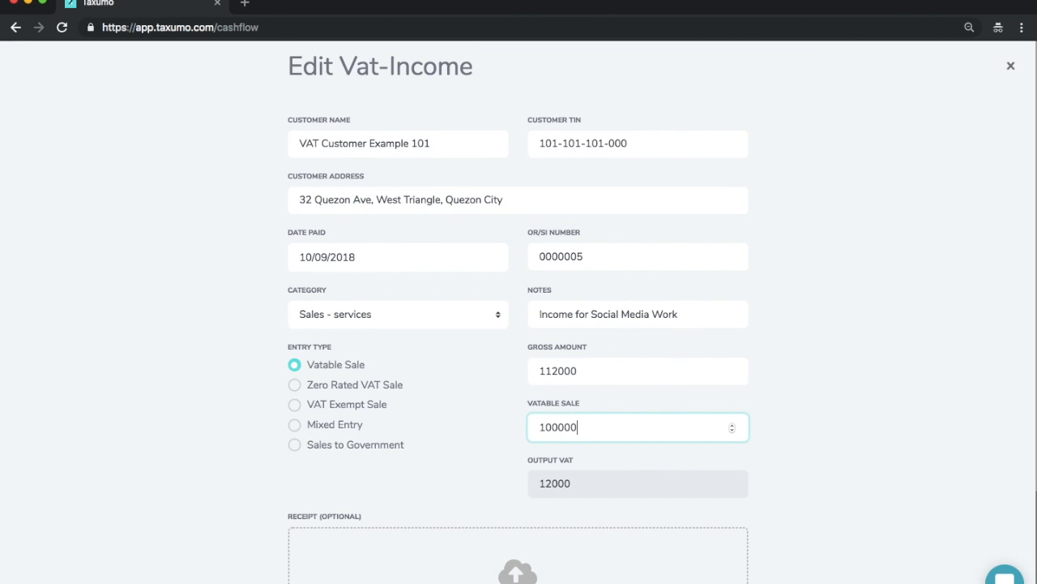
scroll(493, 484, down, 3)
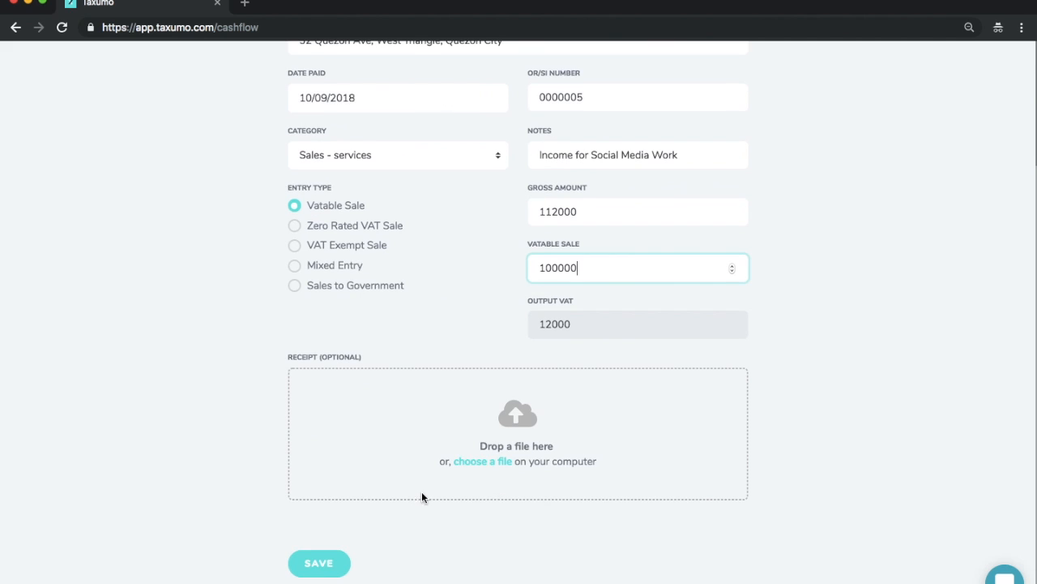
click(317, 562)
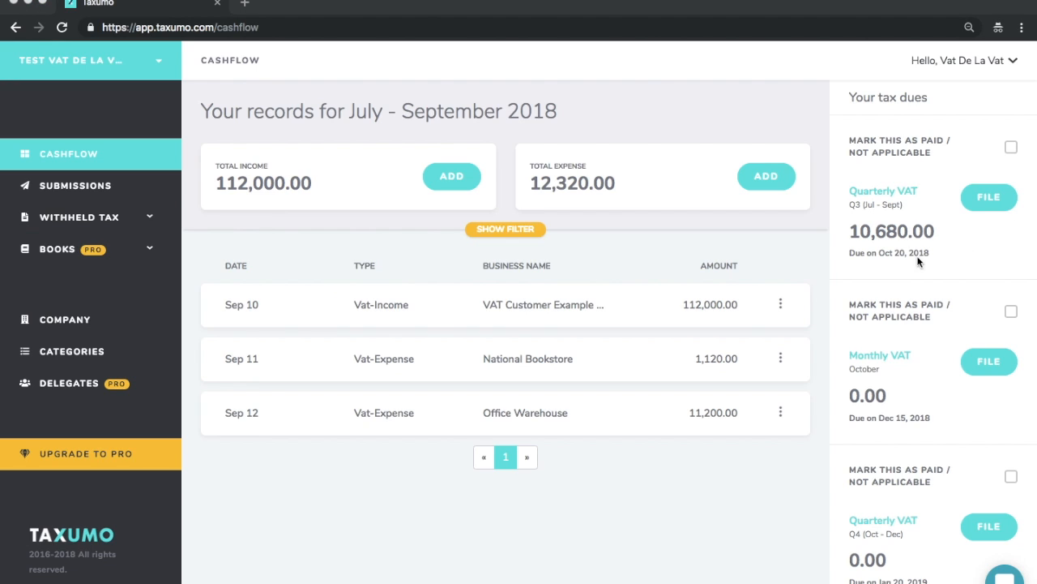
Step: Start filing the Q3 (Jul - Sept) Quarterly VAT form and enter 100 as the input tax carried over
scroll(895, 330, down, 2)
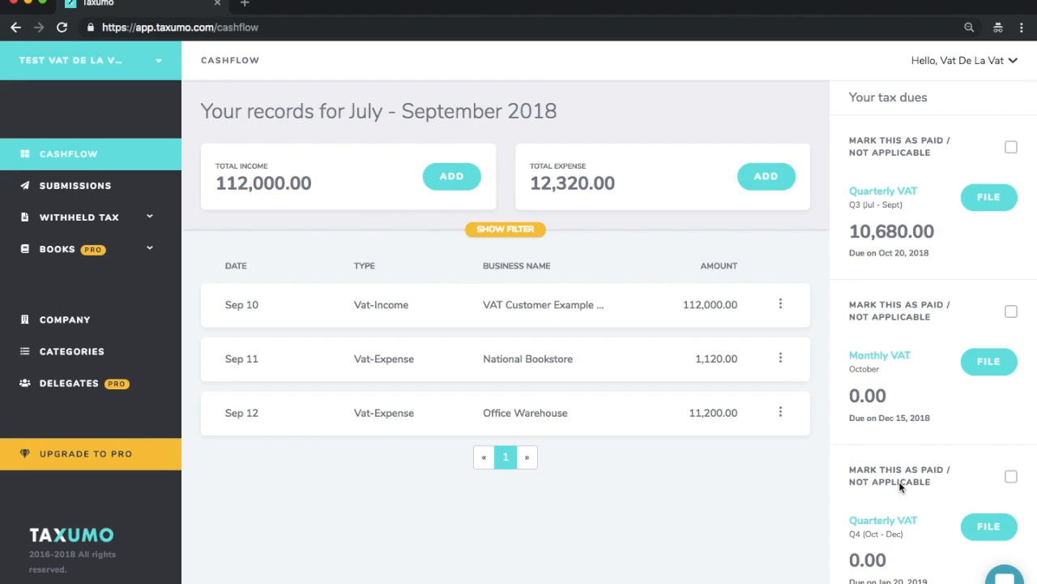
click(984, 195)
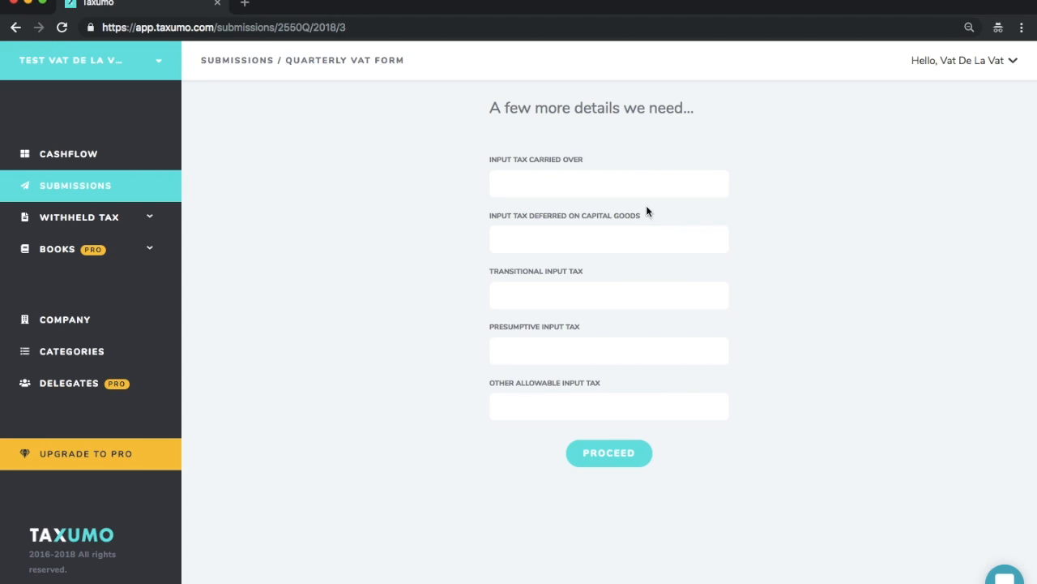
click(635, 180)
text(100)
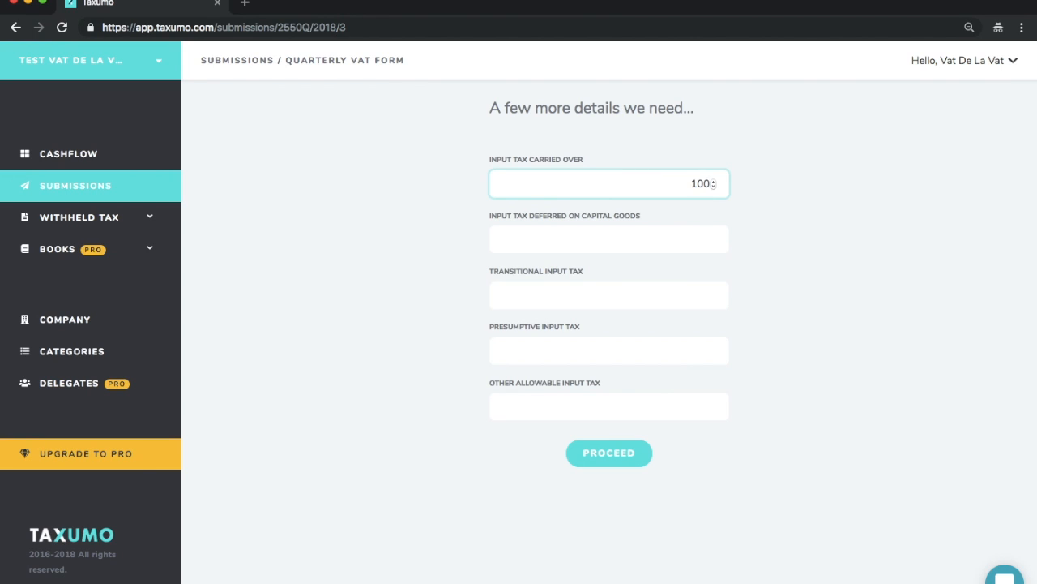
Step: Enter 0 for input tax deferred on capital goods, transitional, presumptive and other allowable input tax
click(658, 238)
text(0)
click(669, 298)
text(0)
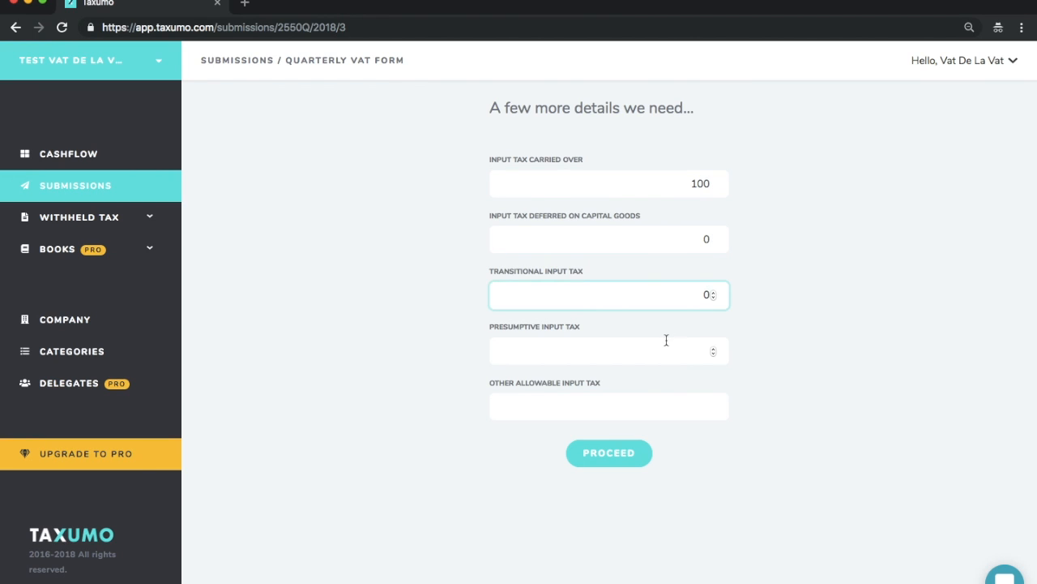
click(664, 350)
text(0)
click(656, 407)
text(0)
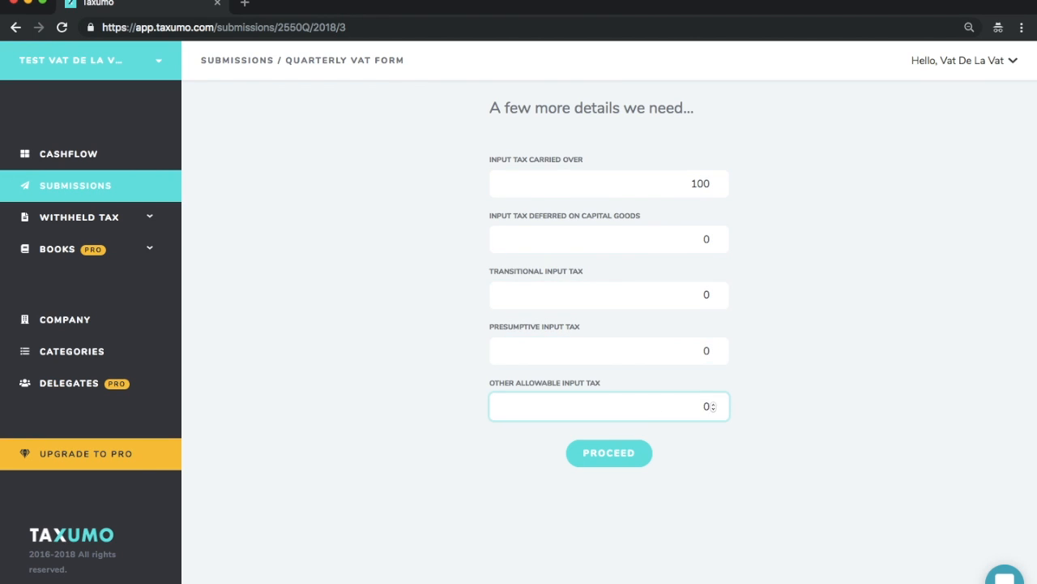
Step: Submit the additional input tax details and look through the generated Quarterly VAT form down to the penalties
click(636, 461)
scroll(558, 368, down, 5)
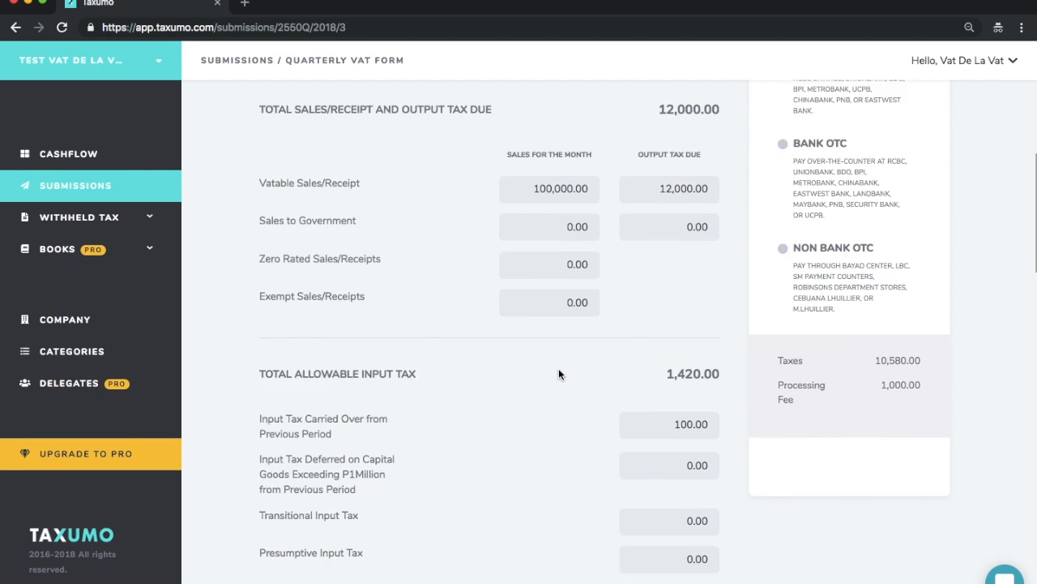
scroll(558, 374, up, 4)
scroll(558, 373, down, 11)
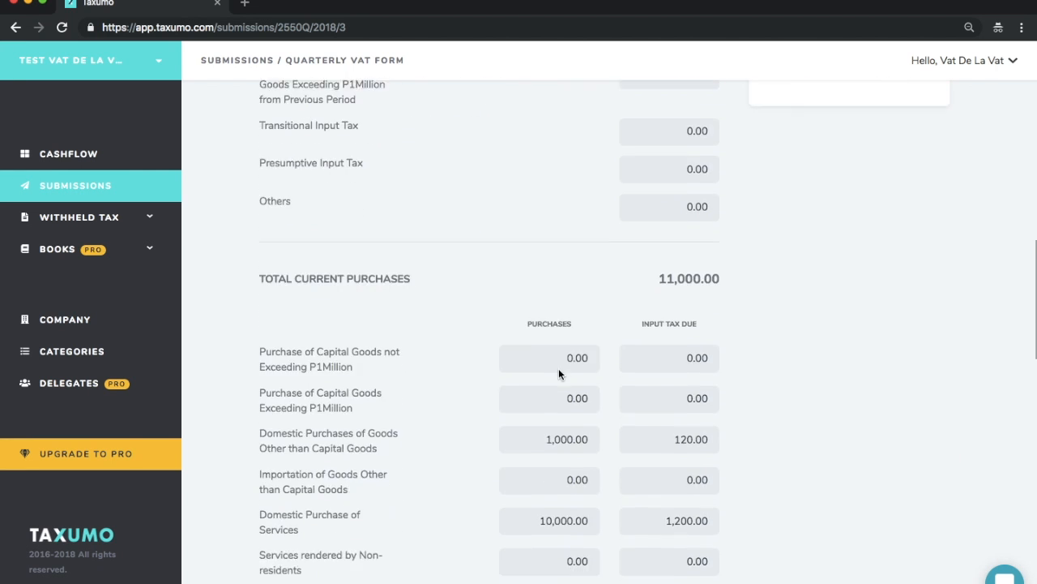
scroll(558, 373, down, 10)
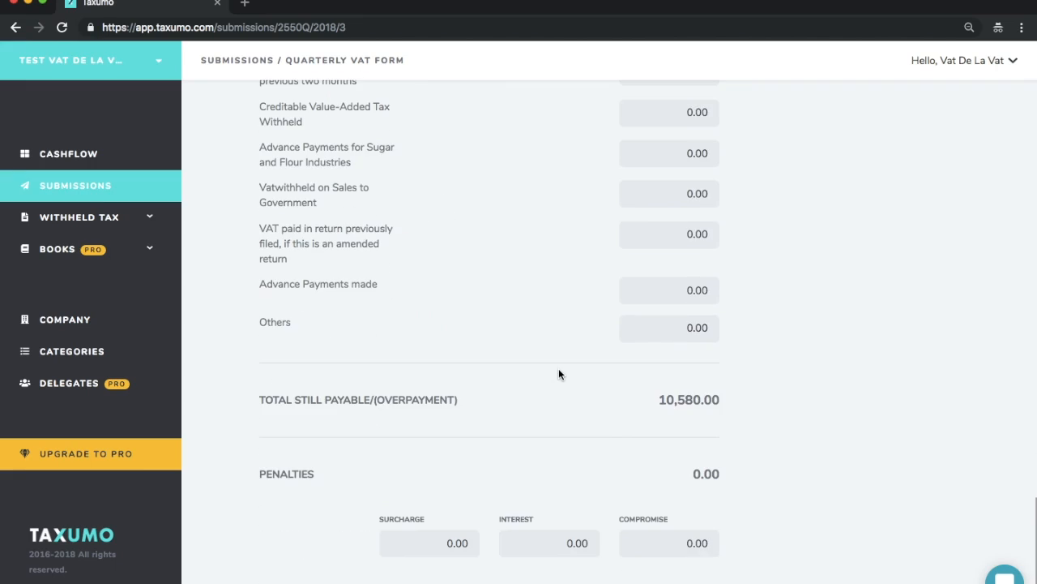
Step: Review the form's sales and output tax, allowable input tax, current purchases and deductions from input tax
scroll(558, 373, up, 15)
scroll(559, 373, up, 1)
scroll(558, 374, down, 14)
scroll(558, 373, up, 14)
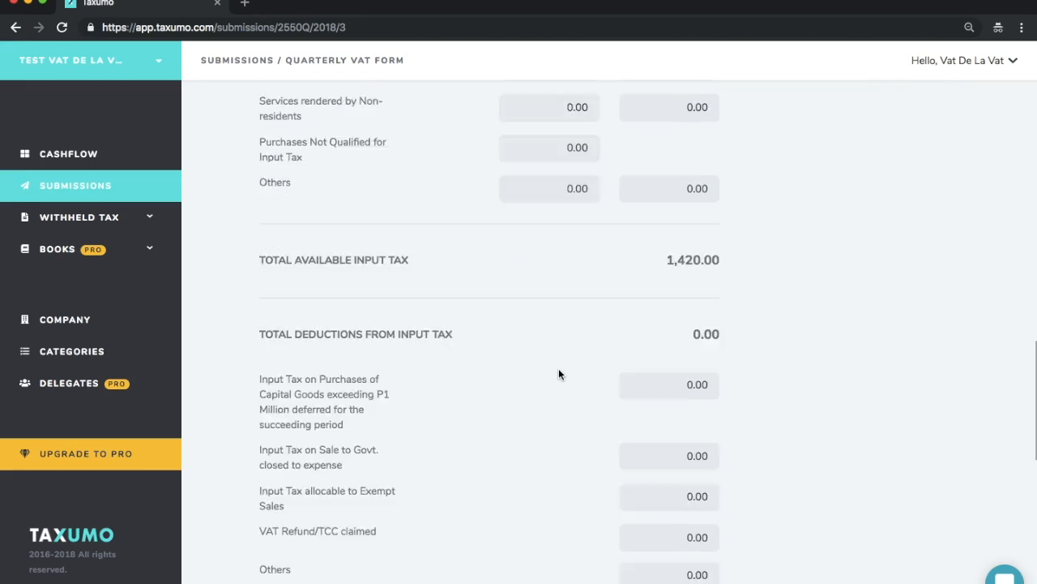
scroll(558, 374, down, 15)
scroll(559, 374, up, 13)
scroll(559, 373, down, 4)
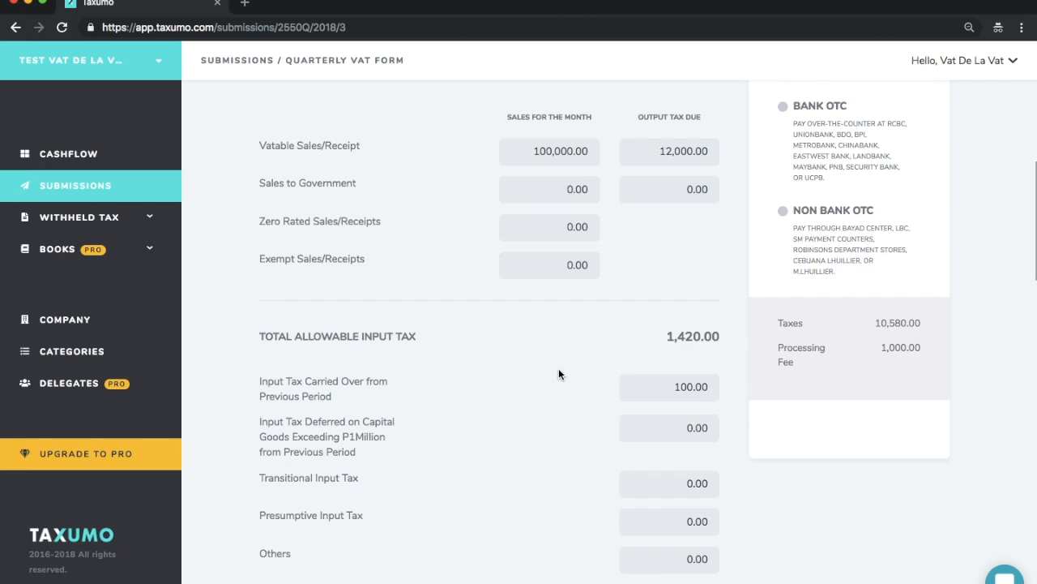
scroll(558, 374, down, 3)
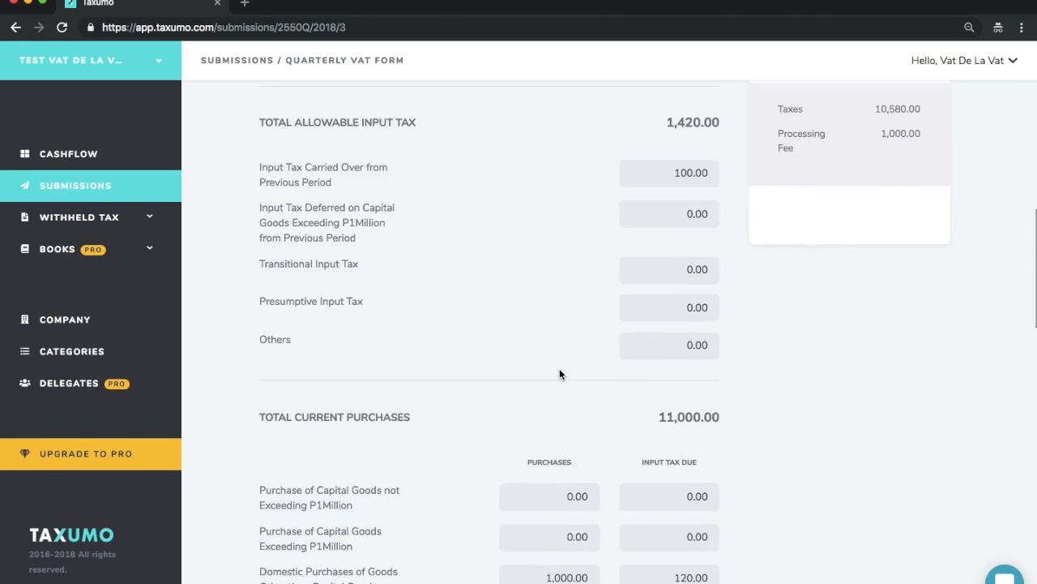
scroll(559, 373, down, 2)
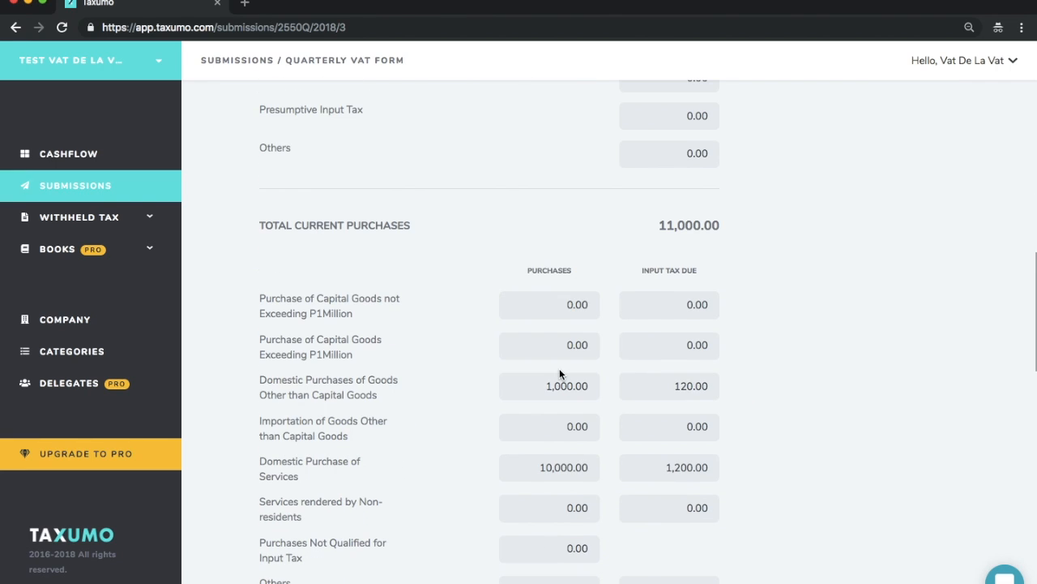
scroll(569, 351, down, 1)
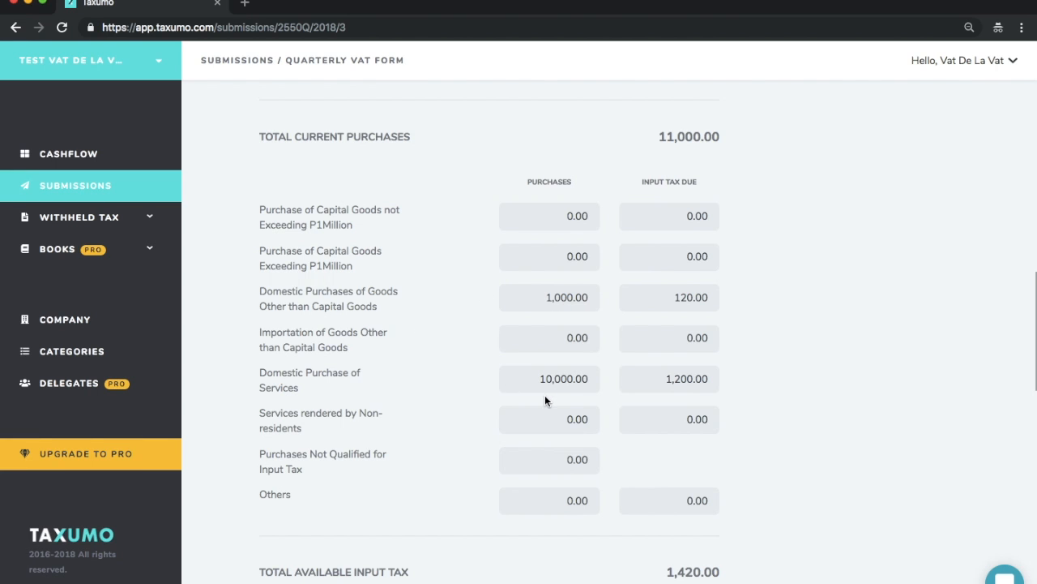
Step: Check the domestic purchases of goods and services against the total available input tax and the total still payable
scroll(544, 394, down, 6)
scroll(545, 395, up, 6)
scroll(545, 395, up, 2)
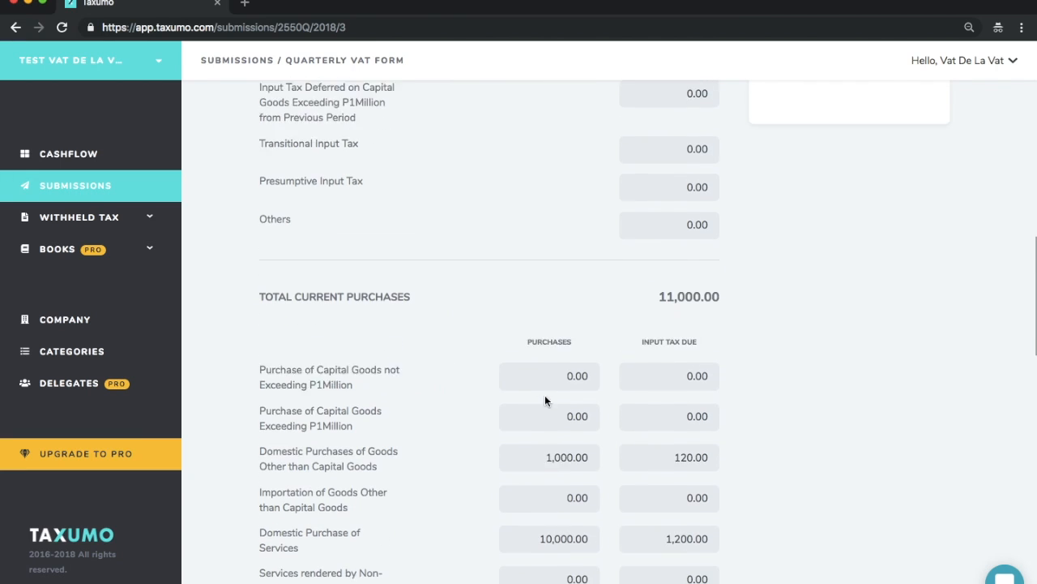
scroll(550, 571, down, 4)
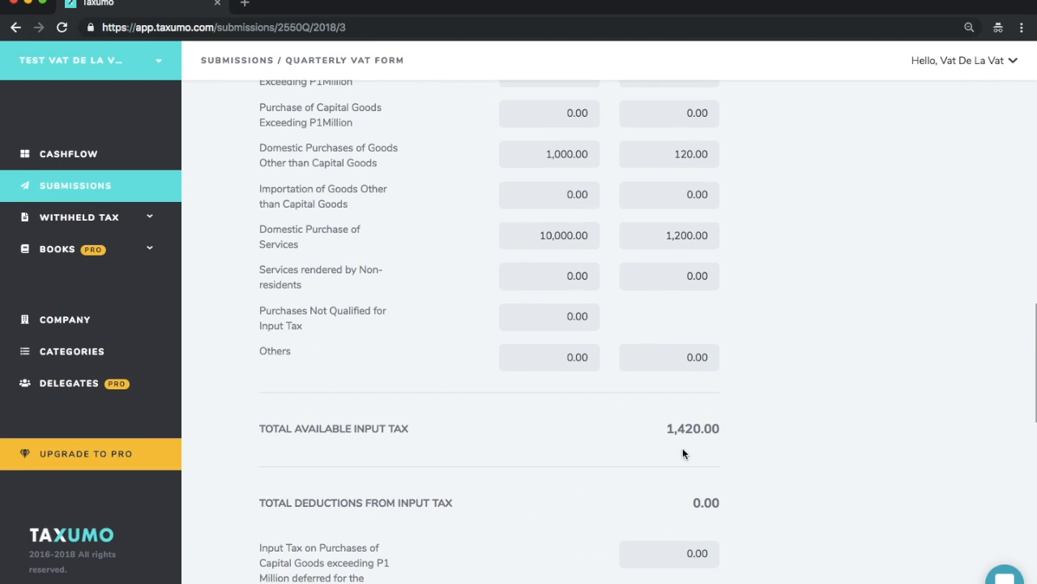
scroll(683, 451, up, 2)
scroll(683, 451, down, 2)
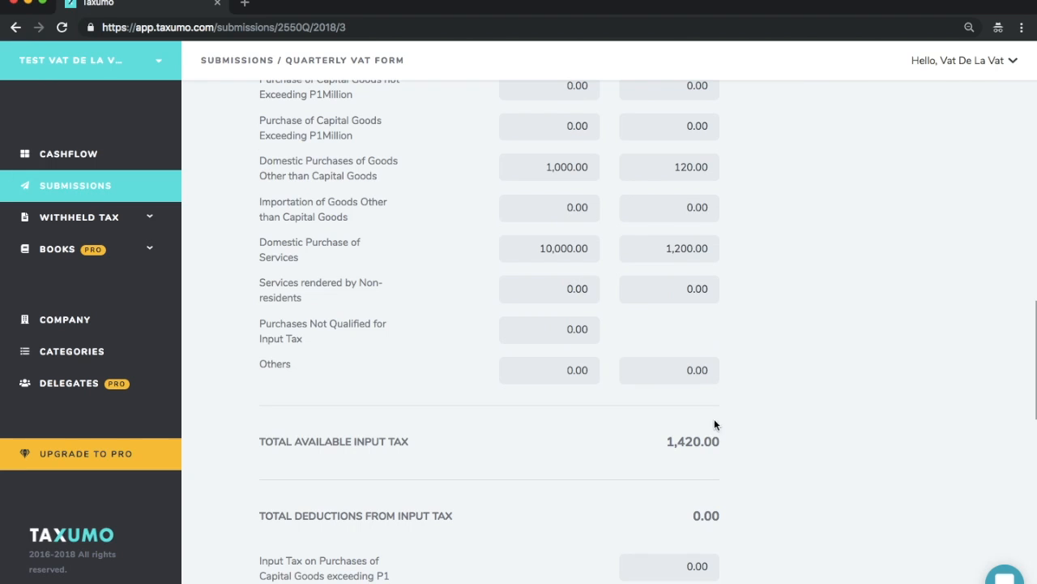
scroll(688, 441, down, 3)
scroll(688, 440, down, 6)
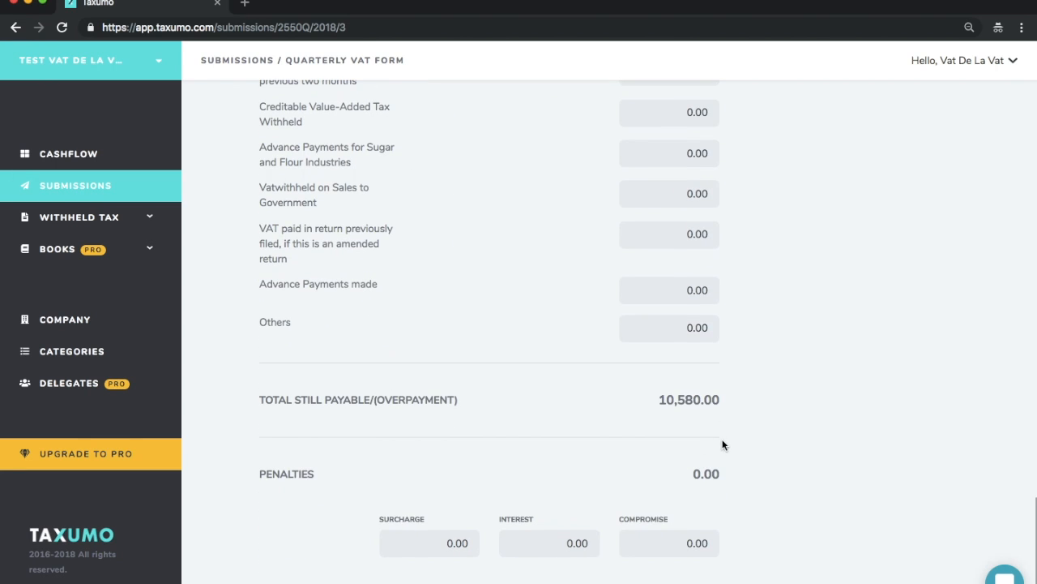
Step: Compare the fees of the PayPal, Online Banking, Bank OTC and Non Bank OTC payment channels
scroll(695, 403, up, 15)
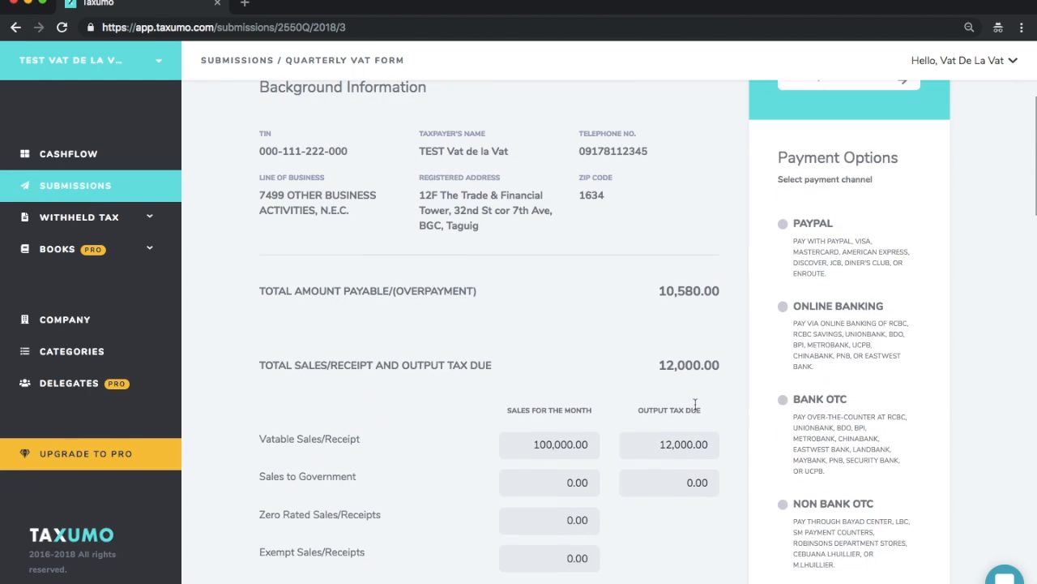
click(783, 260)
click(783, 342)
scroll(778, 427, down, 4)
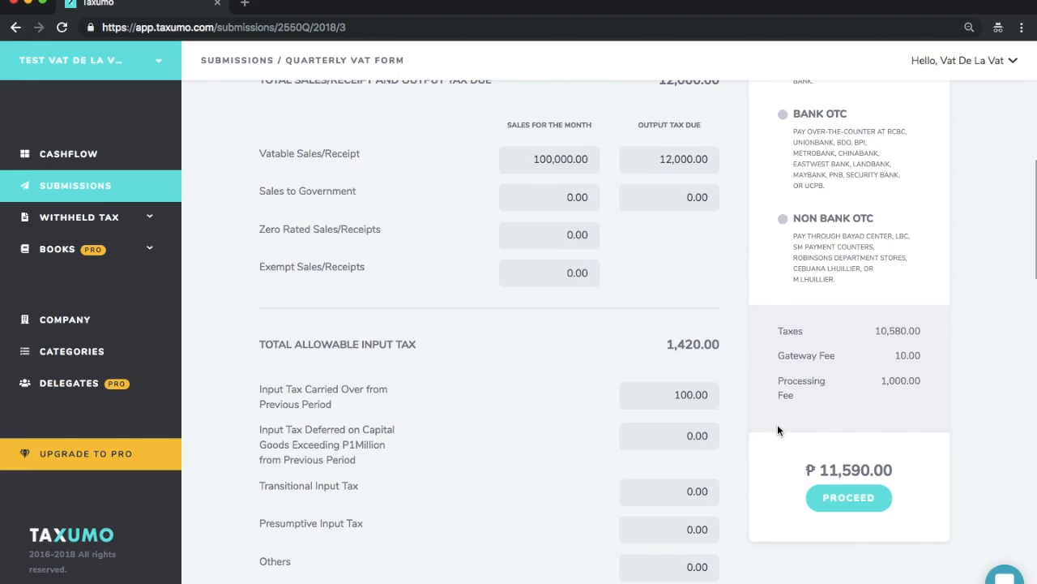
scroll(779, 426, up, 4)
click(780, 431)
scroll(780, 427, down, 1)
click(782, 427)
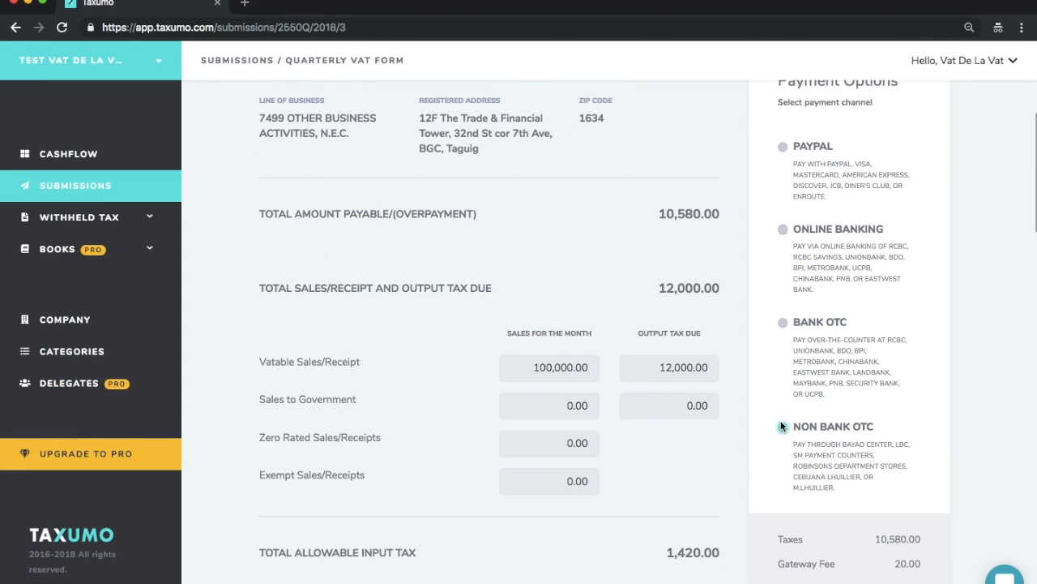
click(783, 146)
click(783, 230)
click(783, 323)
Step: Choose Non Bank OTC as the payment channel for the Quarterly VAT form and proceed to the payment page
click(784, 428)
scroll(843, 430, down, 3)
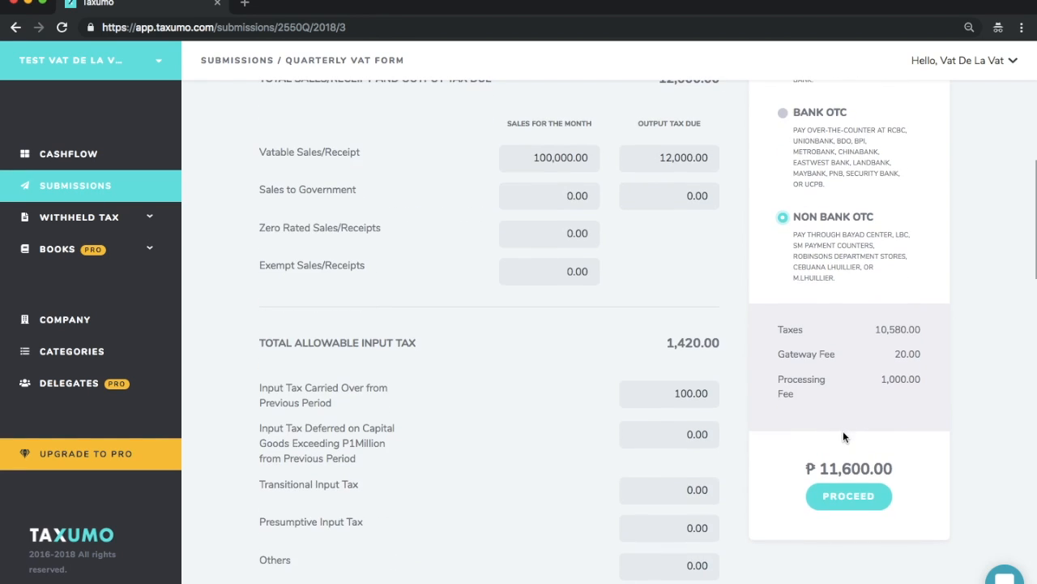
click(849, 497)
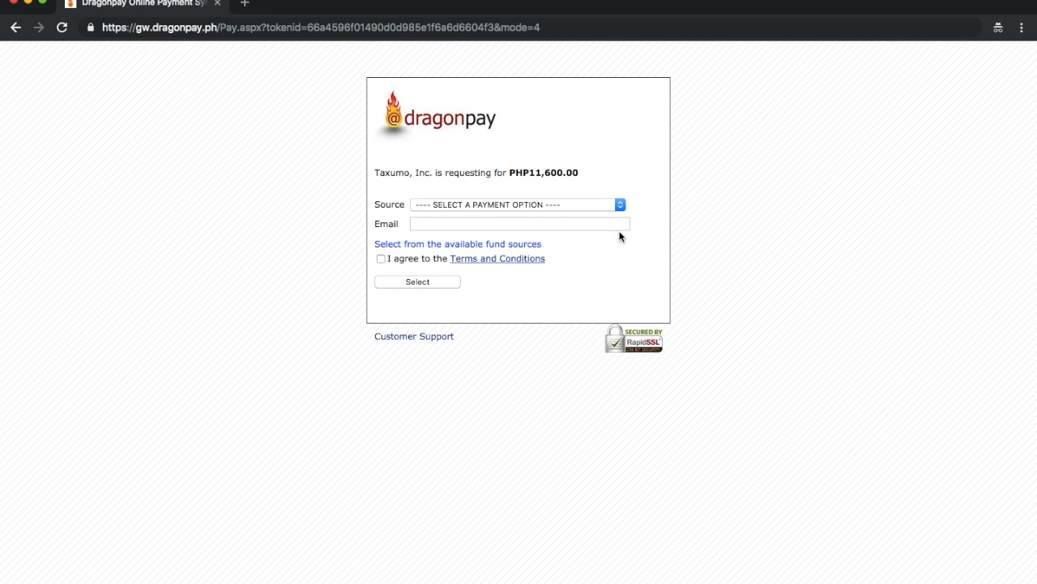
Step: Select Bayad Center as the Dragonpay payment source and place the cursor in the email field
click(558, 204)
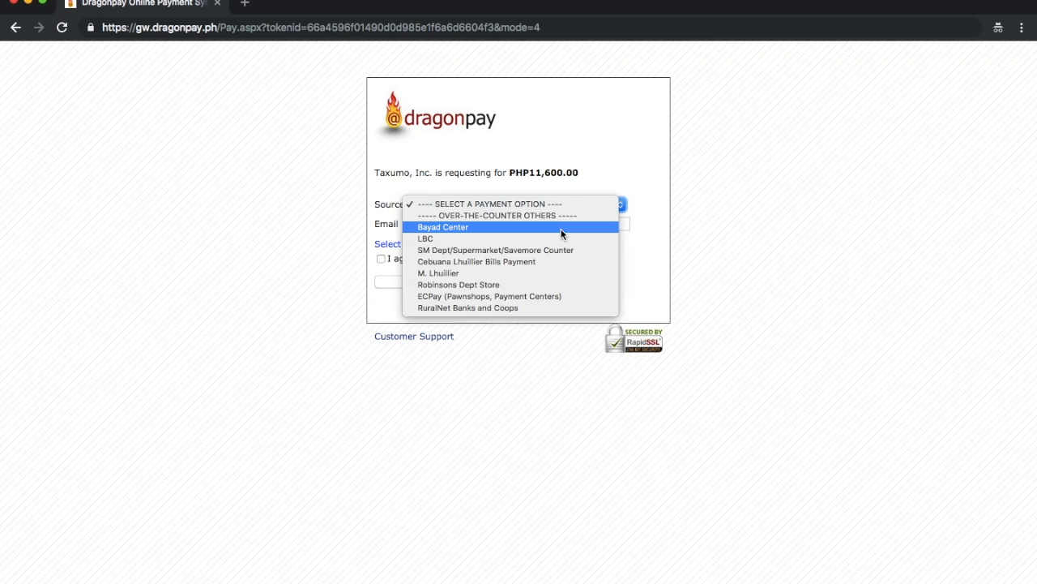
click(562, 231)
click(548, 223)
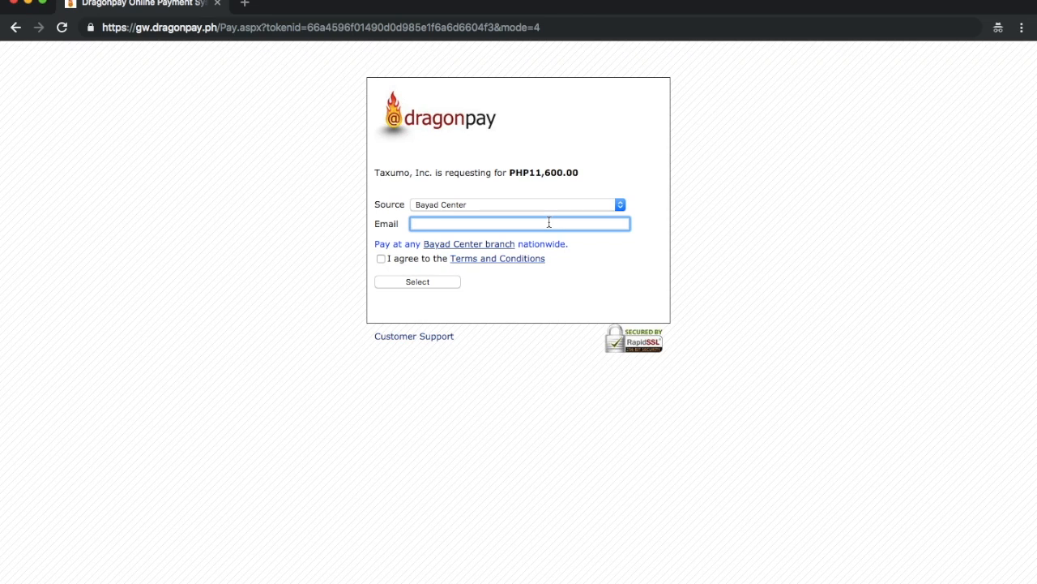
Step: Leave the Dragonpay payment page and open Taxumo's submissions list to view the Form 2550Q (Q3, 2018) entry
click(22, 29)
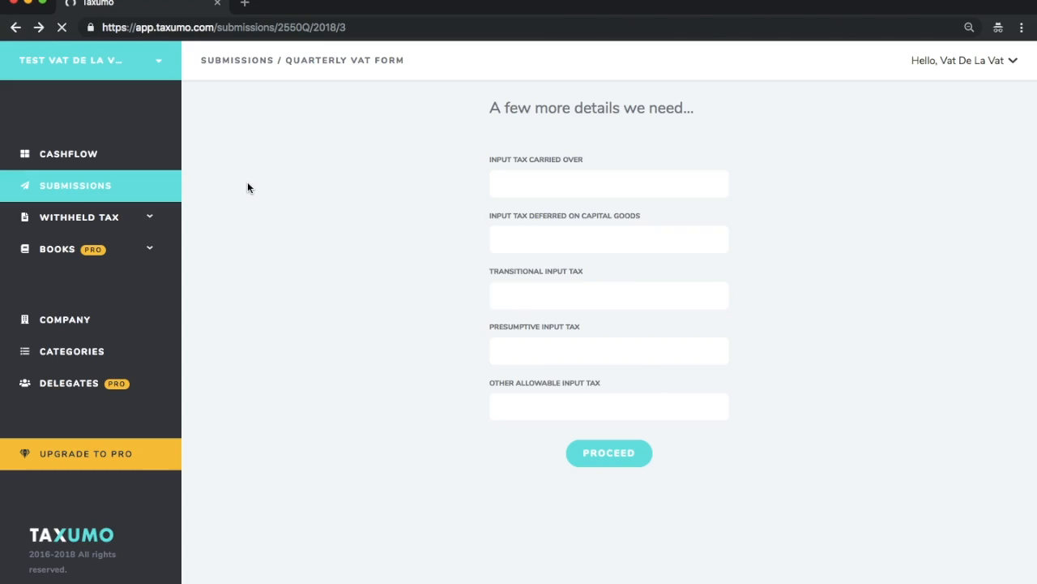
click(80, 189)
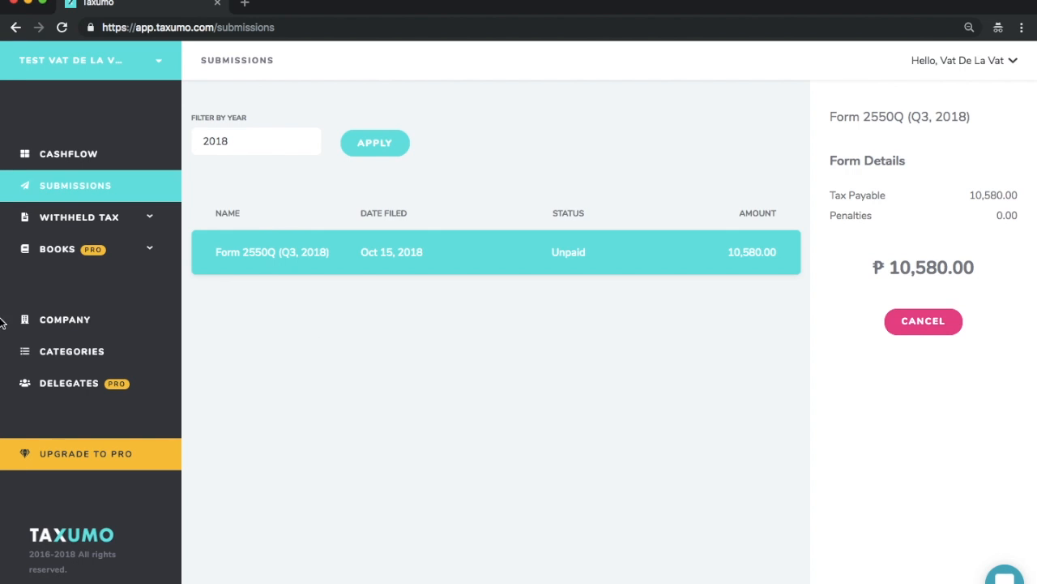
mouse_move(3, 324)
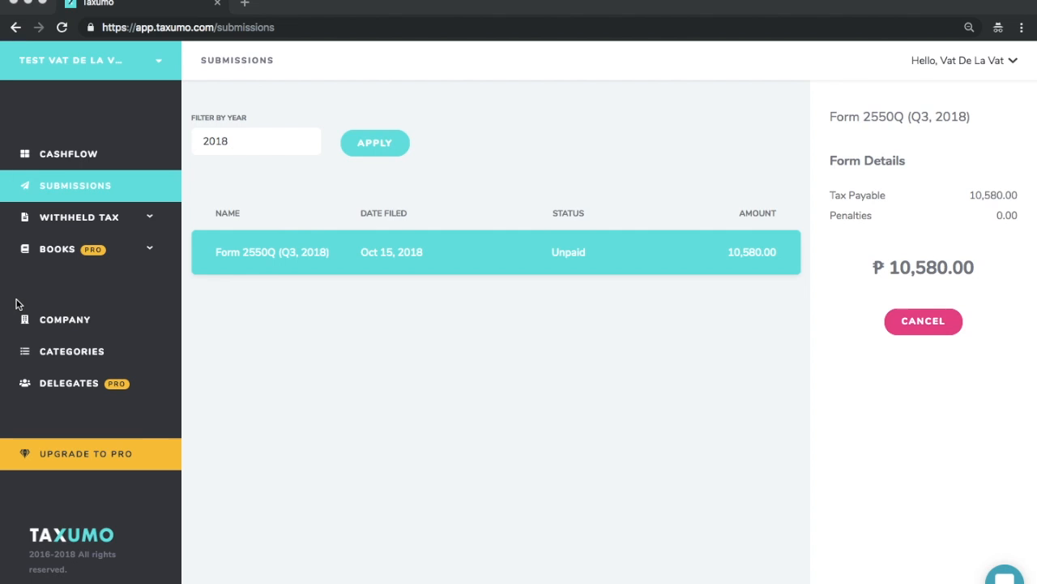
mouse_move(3, 306)
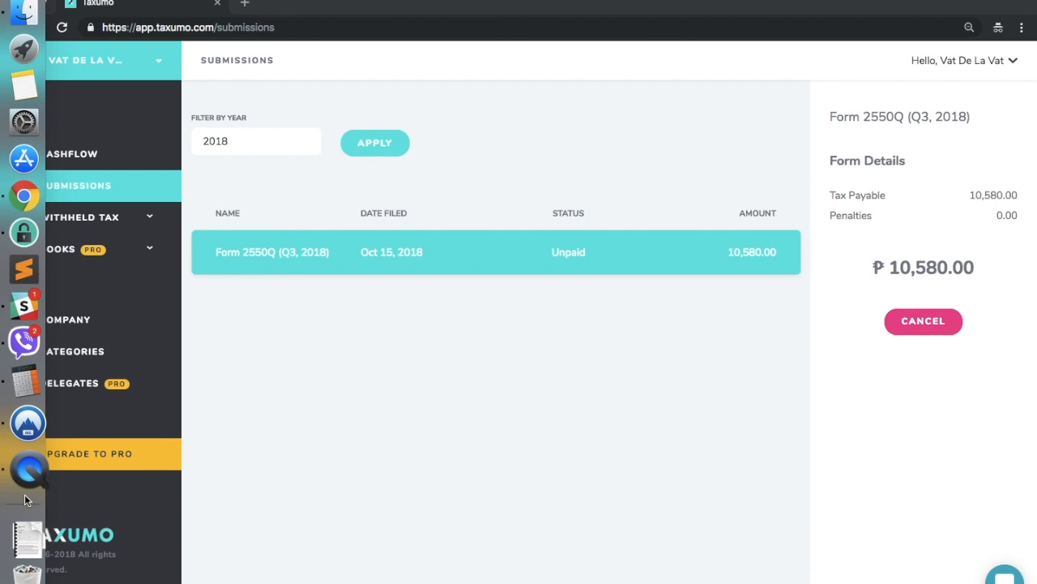